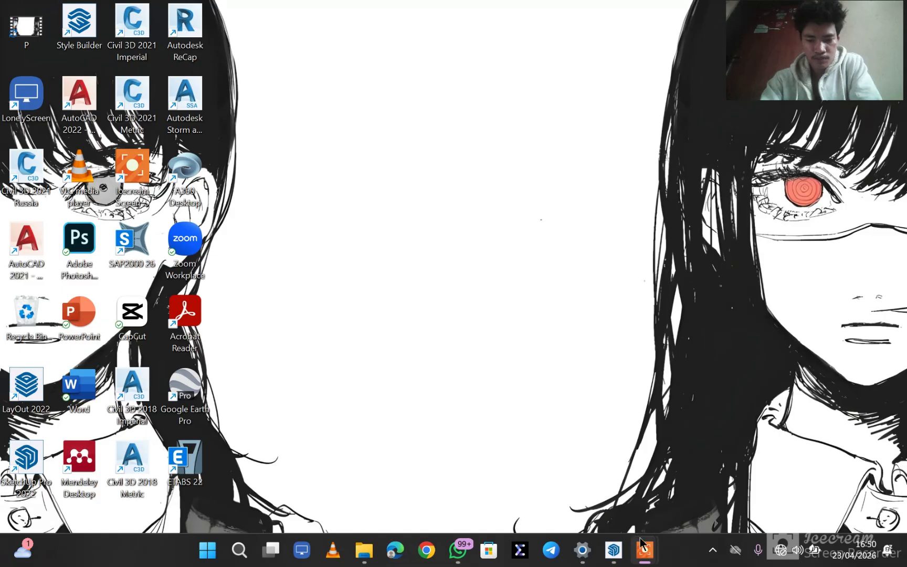
- Switch to SketchUp with the FPTI Gedung C model open
{"action": "mouse_move", "coordinate": [642, 546]}
{"action": "left_click", "coordinate": [663, 507]}
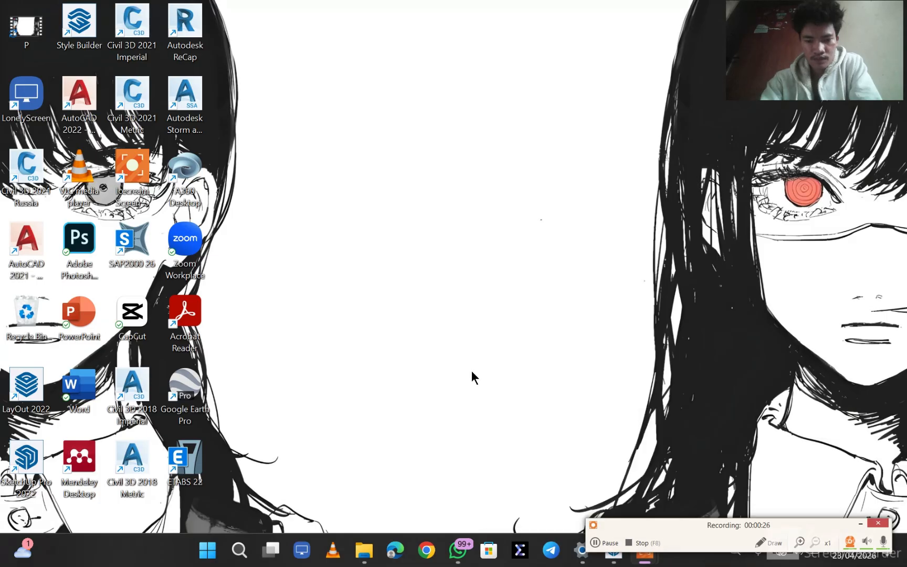
{"action": "mouse_move", "coordinate": [608, 565]}
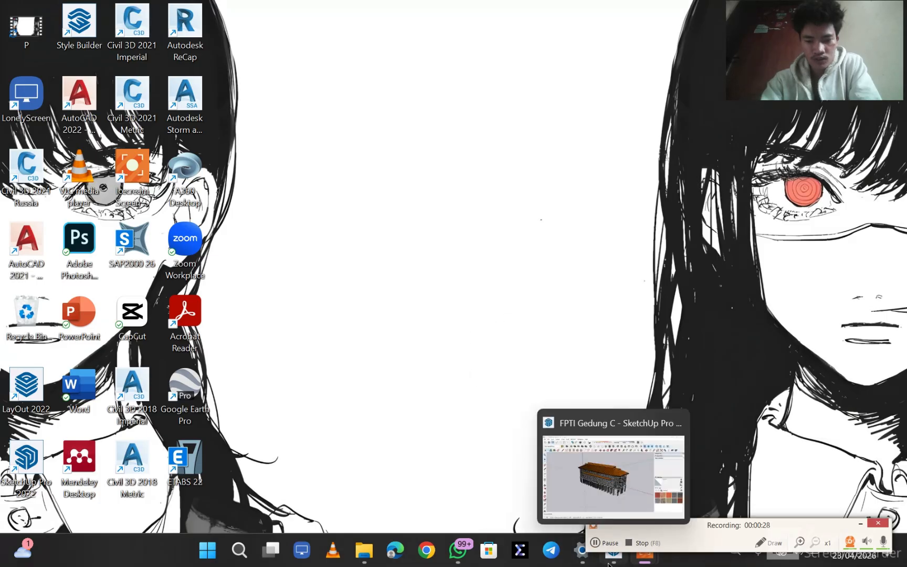
{"action": "left_click", "coordinate": [594, 490]}
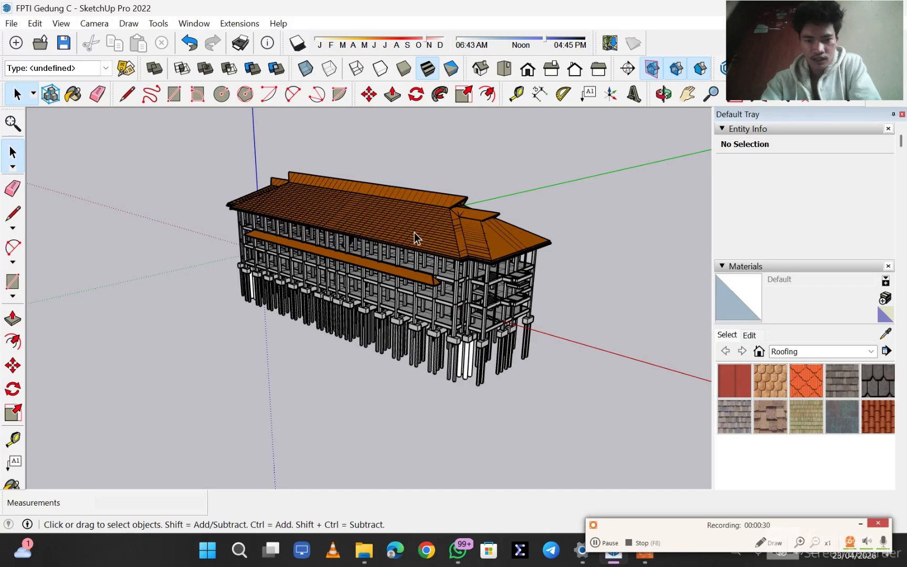
- Examine the whole building model from the roof down to the foundation piles, from the front and the side
{"action": "mouse_move", "coordinate": [415, 247]}
{"action": "middle_mouse_down"}
{"action": "mouse_move", "coordinate": [412, 261]}
{"action": "mouse_move", "coordinate": [461, 301]}
{"action": "mouse_move", "coordinate": [479, 275]}
{"action": "mouse_move", "coordinate": [504, 277]}
{"action": "middle_mouse_up"}
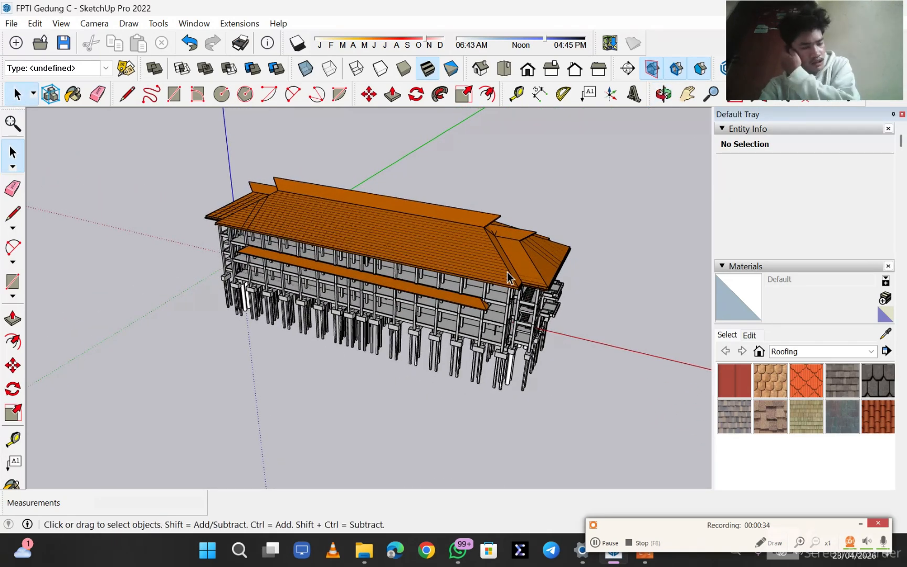
{"action": "scroll", "coordinate": [507, 279], "scroll_direction": "up", "scroll_amount": 3}
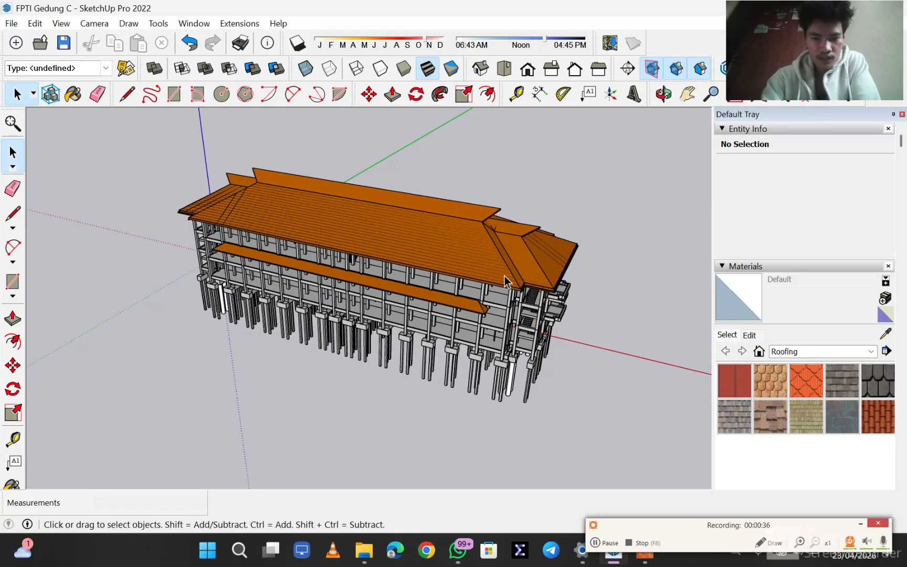
{"action": "scroll", "coordinate": [505, 281], "scroll_direction": "up", "scroll_amount": 4}
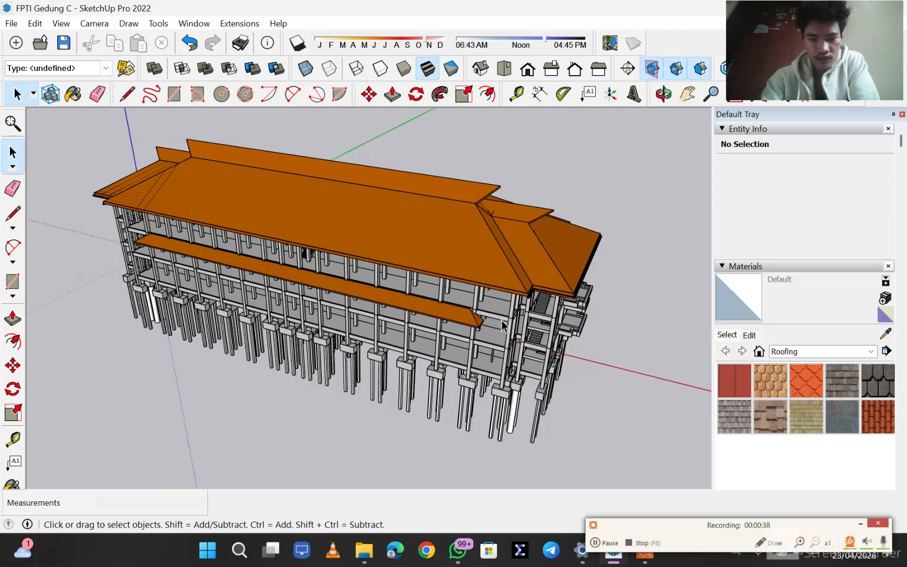
{"action": "middle_click_drag", "start_coordinate": [405, 290], "coordinate": [591, 344]}
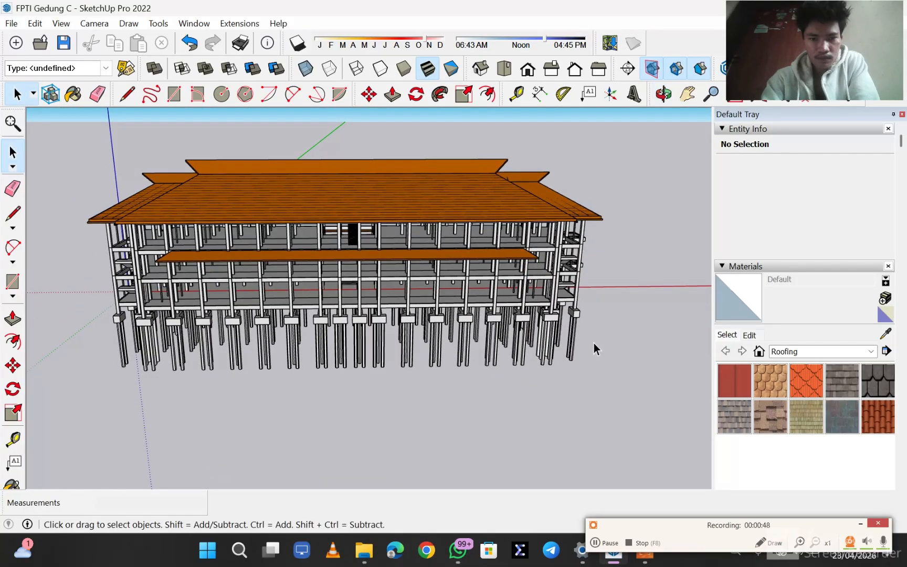
{"action": "middle_click_drag", "start_coordinate": [411, 265], "coordinate": [396, 290]}
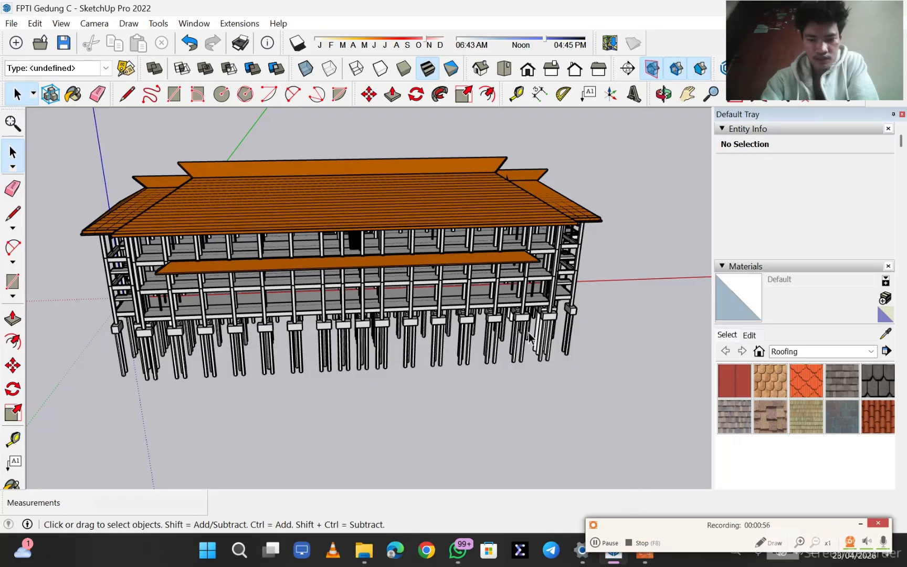
{"action": "left_click", "coordinate": [612, 546]}
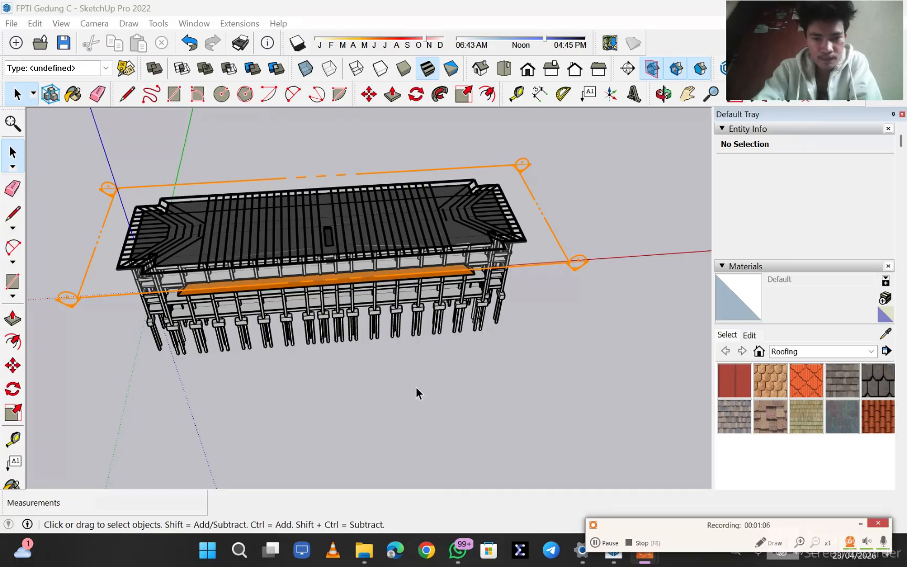
- Examine the horizontal section cut through the roof from several angles and select its section plane
{"action": "mouse_move", "coordinate": [416, 389]}
{"action": "middle_mouse_down"}
{"action": "mouse_move", "coordinate": [401, 374]}
{"action": "mouse_move", "coordinate": [445, 328]}
{"action": "mouse_move", "coordinate": [408, 229]}
{"action": "mouse_move", "coordinate": [535, 355]}
{"action": "mouse_move", "coordinate": [487, 394]}
{"action": "mouse_move", "coordinate": [324, 382]}
{"action": "mouse_move", "coordinate": [371, 385]}
{"action": "mouse_move", "coordinate": [394, 398]}
{"action": "middle_mouse_up"}
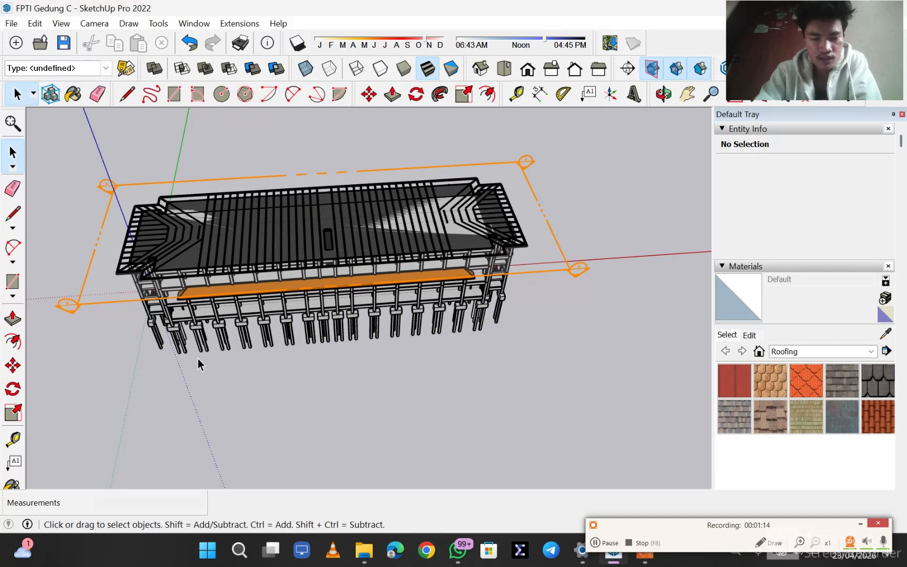
{"action": "middle_click_drag", "start_coordinate": [198, 358], "coordinate": [292, 352]}
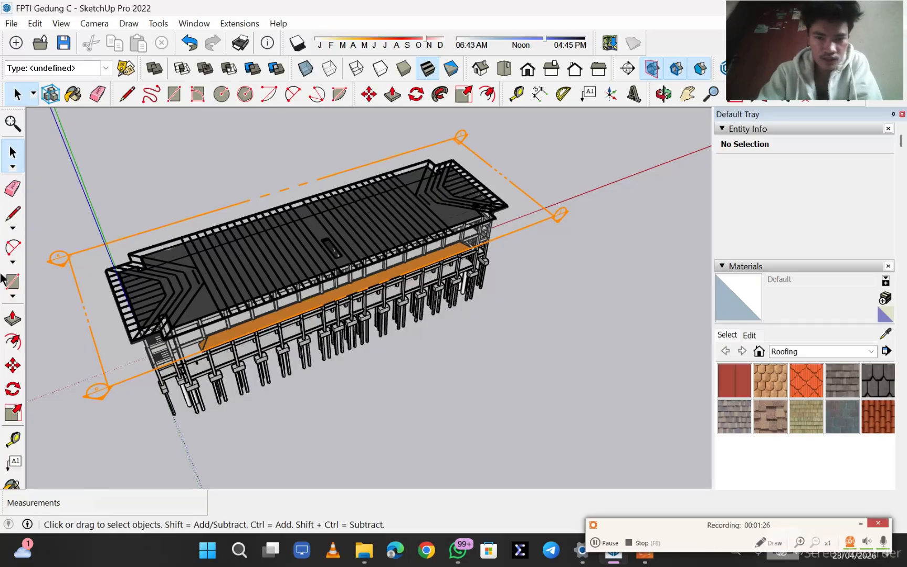
{"action": "middle_click_drag", "start_coordinate": [315, 294], "coordinate": [371, 211]}
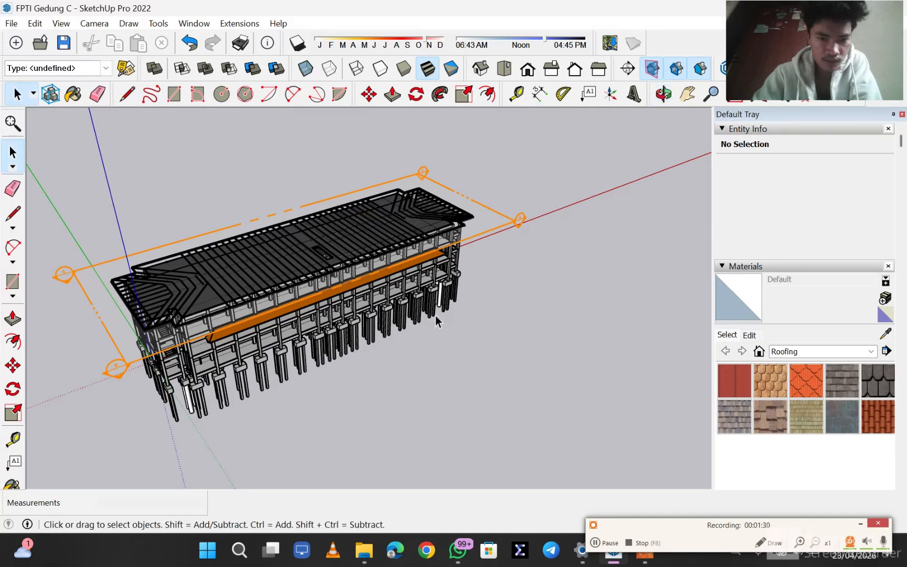
{"action": "middle_click_drag", "start_coordinate": [435, 314], "coordinate": [158, 281]}
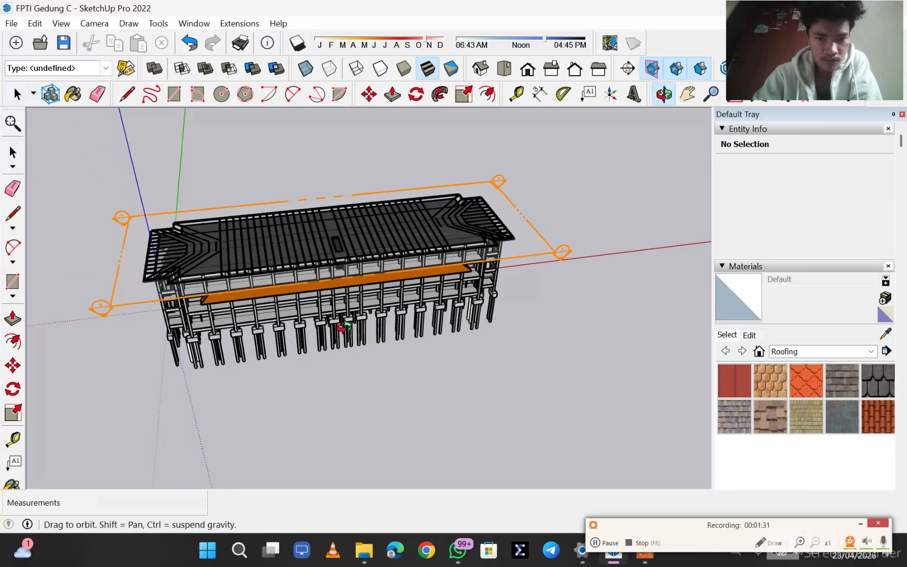
{"action": "left_click", "coordinate": [109, 311]}
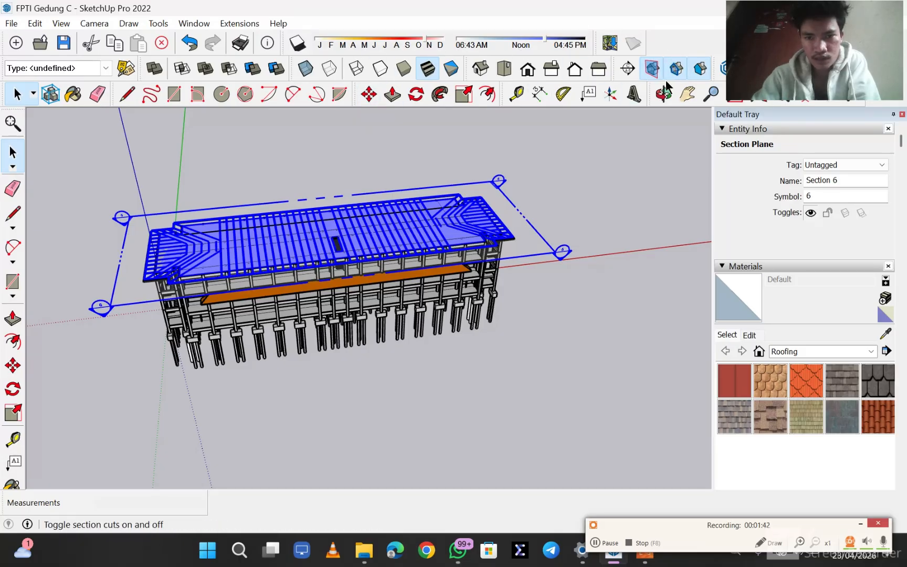
- Place a vertical section plane along the building's long front side, accepting the default name and symbol
{"action": "right_click", "coordinate": [677, 47]}
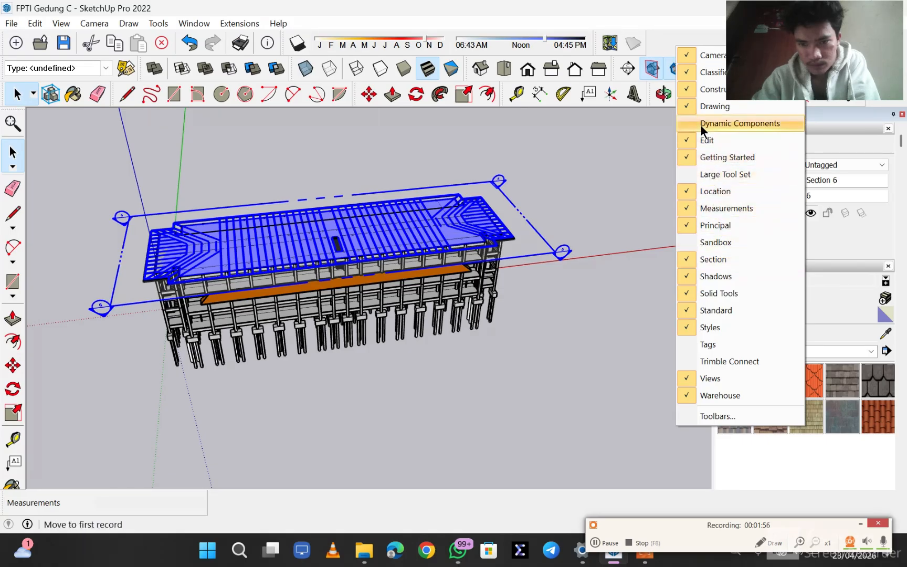
{"action": "left_click", "coordinate": [633, 71]}
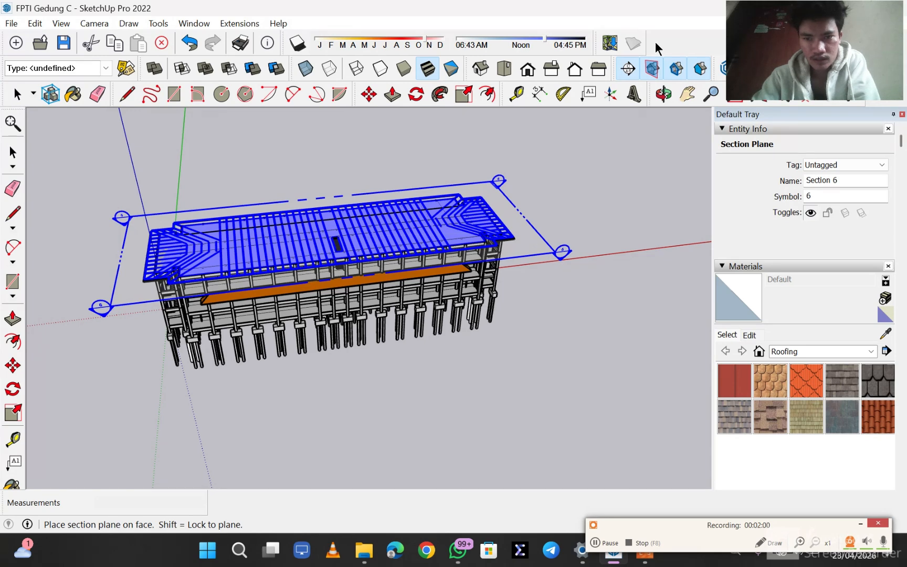
{"action": "left_click", "coordinate": [148, 23]}
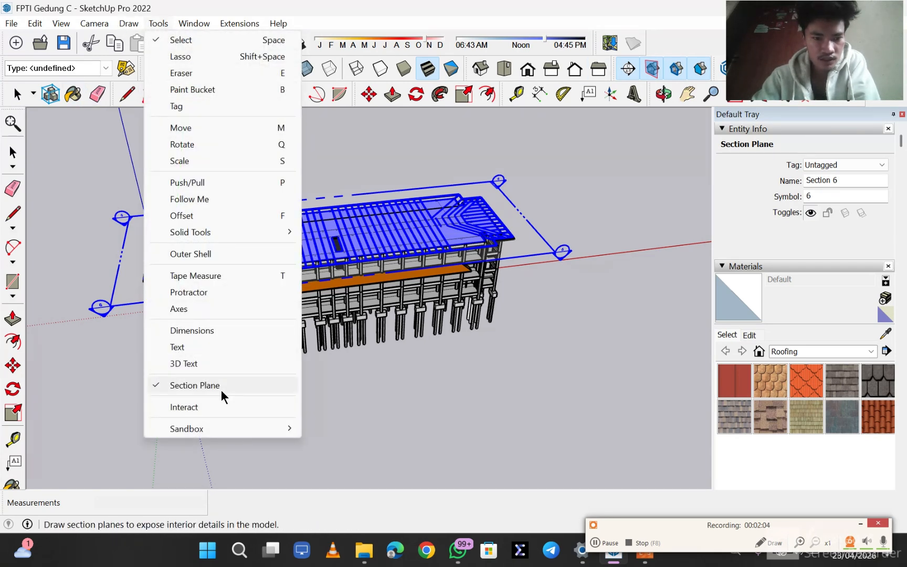
{"action": "left_click", "coordinate": [639, 44]}
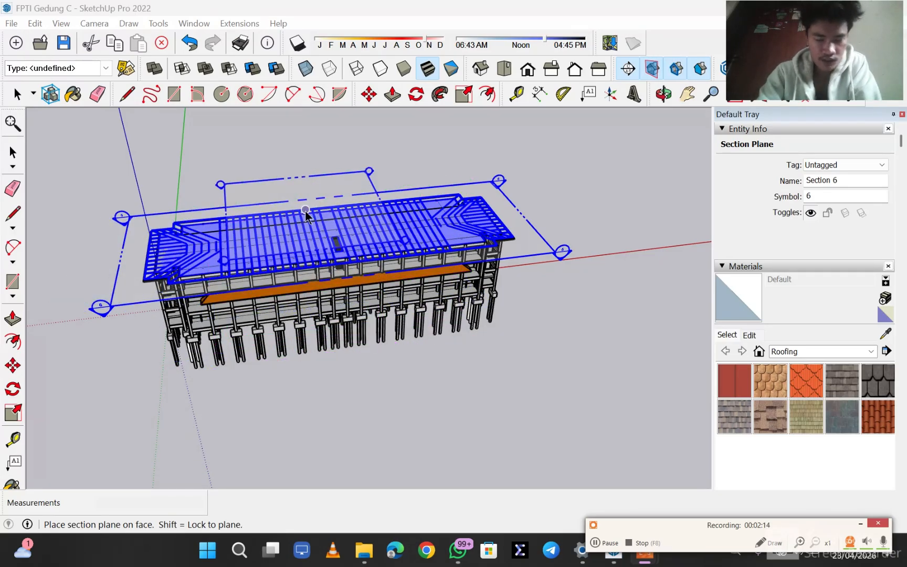
{"action": "scroll", "coordinate": [305, 212], "scroll_direction": "up", "scroll_amount": 1}
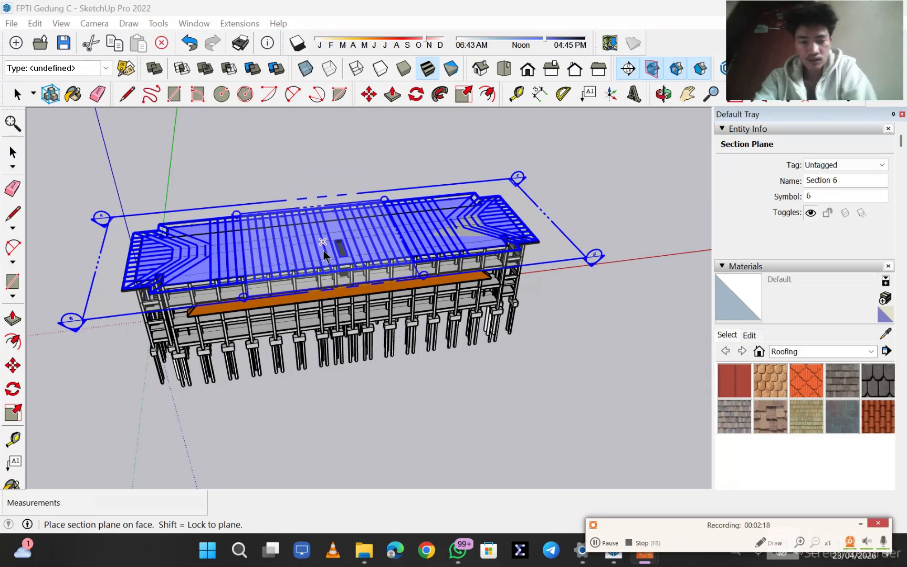
{"action": "mouse_move", "coordinate": [222, 237]}
{"action": "middle_mouse_down"}
{"action": "mouse_move", "coordinate": [330, 304]}
{"action": "mouse_move", "coordinate": [388, 318]}
{"action": "mouse_move", "coordinate": [200, 250]}
{"action": "mouse_move", "coordinate": [209, 320]}
{"action": "mouse_move", "coordinate": [230, 219]}
{"action": "middle_mouse_up"}
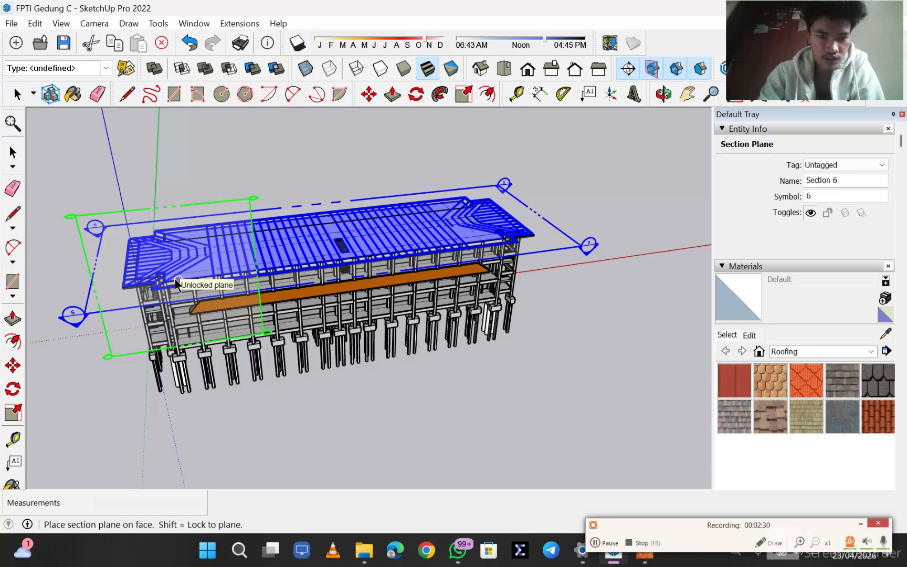
{"action": "left_click", "coordinate": [344, 293]}
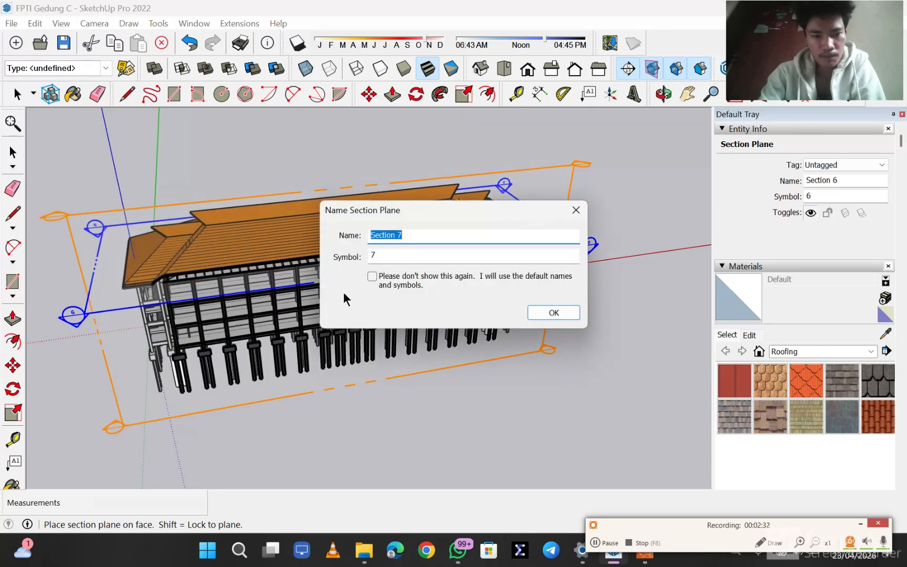
{"action": "left_click", "coordinate": [554, 313]}
- Undo the vertical section plane on the building's front side
{"action": "middle_click_drag", "start_coordinate": [540, 313], "coordinate": [368, 294]}
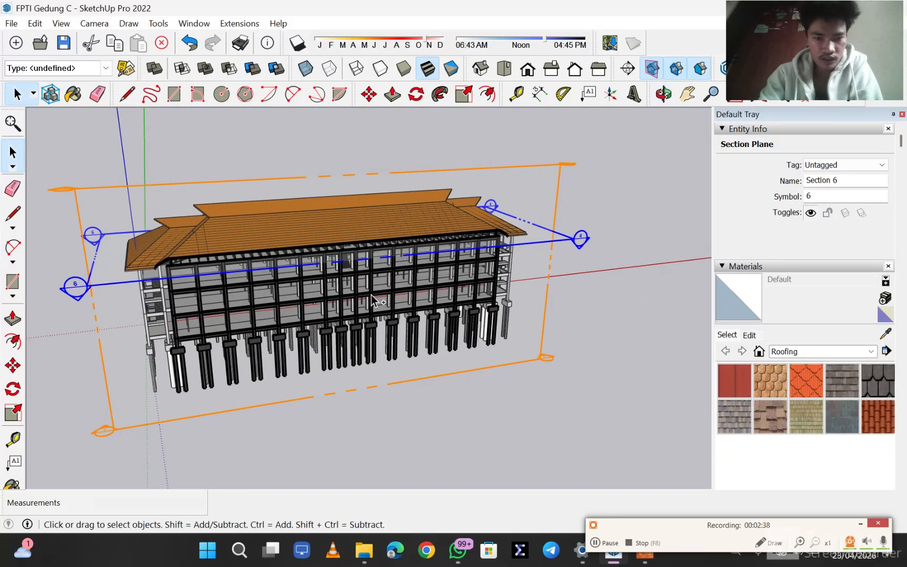
{"action": "key", "text": "ctrl+z"}
{"action": "middle_click_drag", "start_coordinate": [335, 211], "coordinate": [318, 318]}
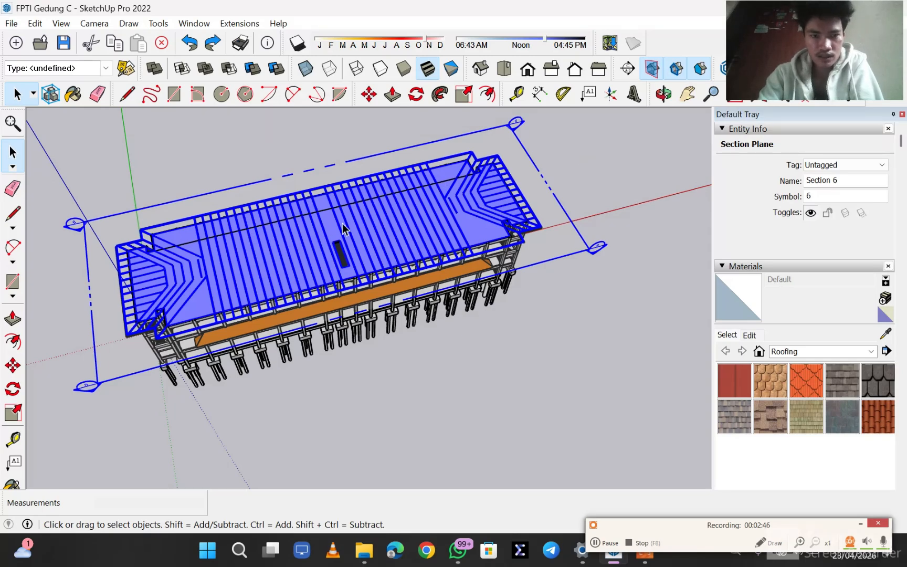
- Move the horizontal section plane down about 15' 2 1/8" so it cuts the columns below the roof
{"action": "left_click", "coordinate": [609, 543]}
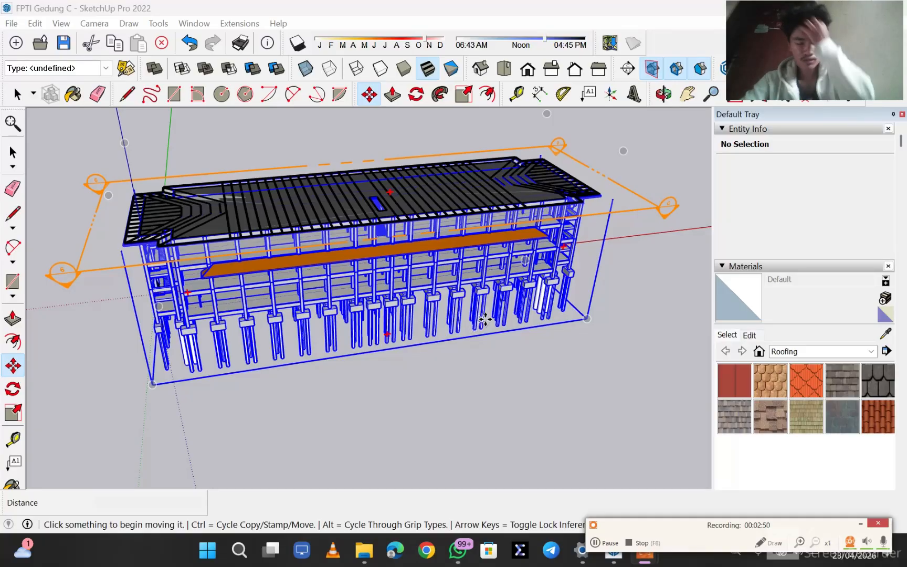
{"action": "left_click", "coordinate": [484, 319]}
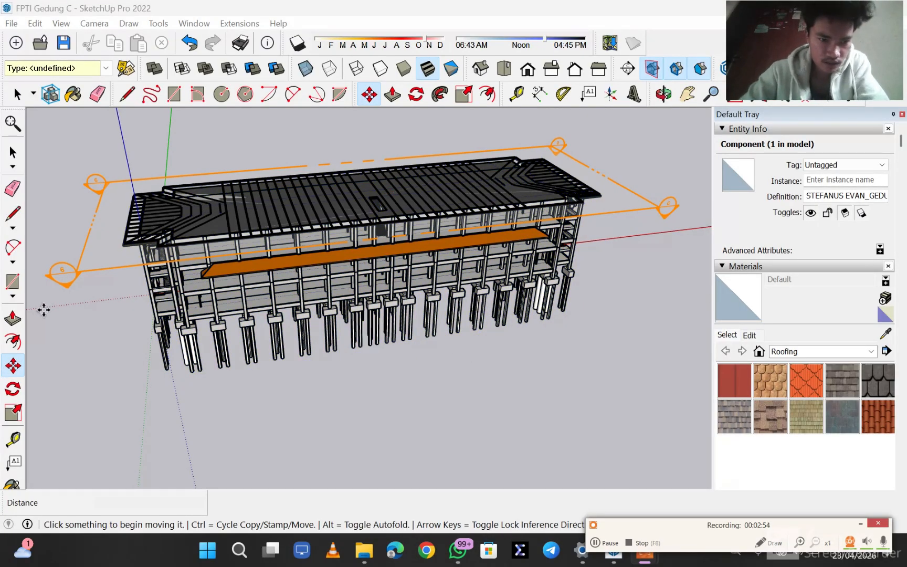
{"action": "mouse_move", "coordinate": [95, 284]}
{"action": "middle_mouse_down"}
{"action": "mouse_move", "coordinate": [149, 409]}
{"action": "mouse_move", "coordinate": [134, 313]}
{"action": "mouse_move", "coordinate": [93, 340]}
{"action": "middle_mouse_up"}
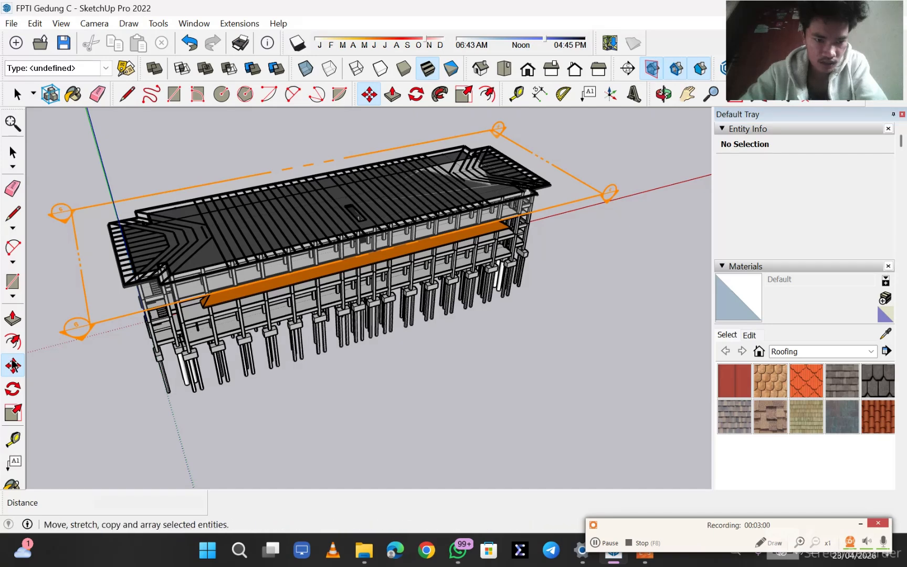
{"action": "left_click", "coordinate": [84, 335]}
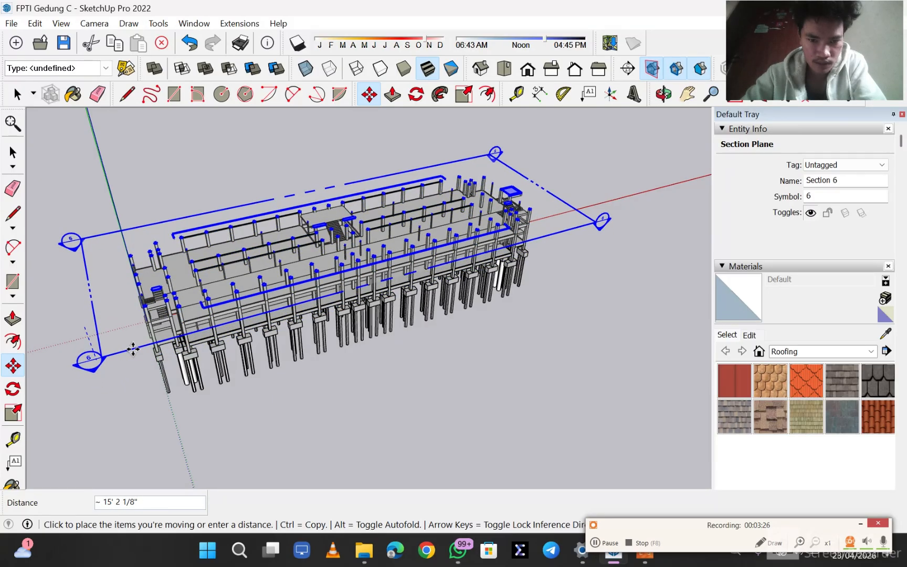
{"action": "left_click", "coordinate": [132, 349]}
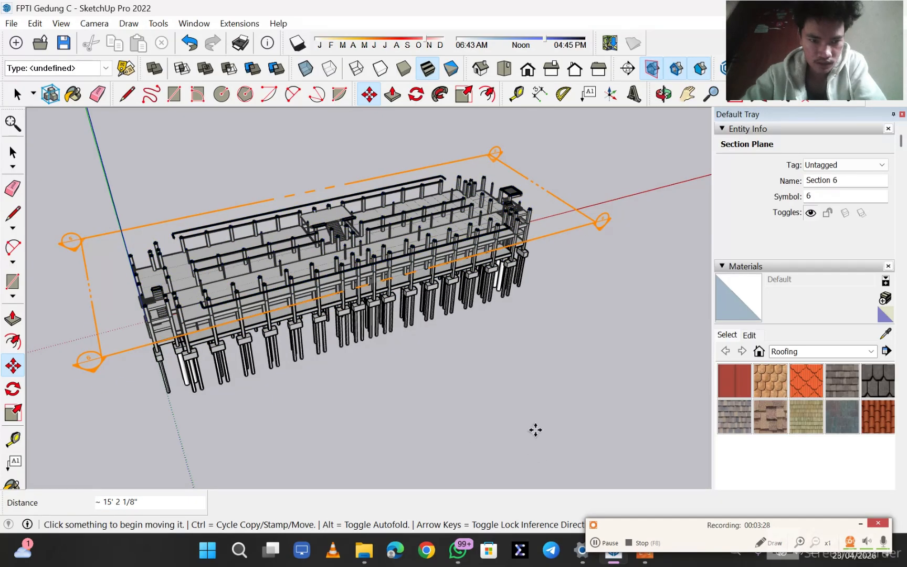
- Move the horizontal section plane up about 2' 7 5/16" so it cuts the beam grid above the columns
{"action": "middle_click_drag", "start_coordinate": [534, 429], "coordinate": [317, 334]}
{"action": "left_click_drag", "start_coordinate": [393, 380], "coordinate": [530, 419]}
{"action": "key", "text": "m"}
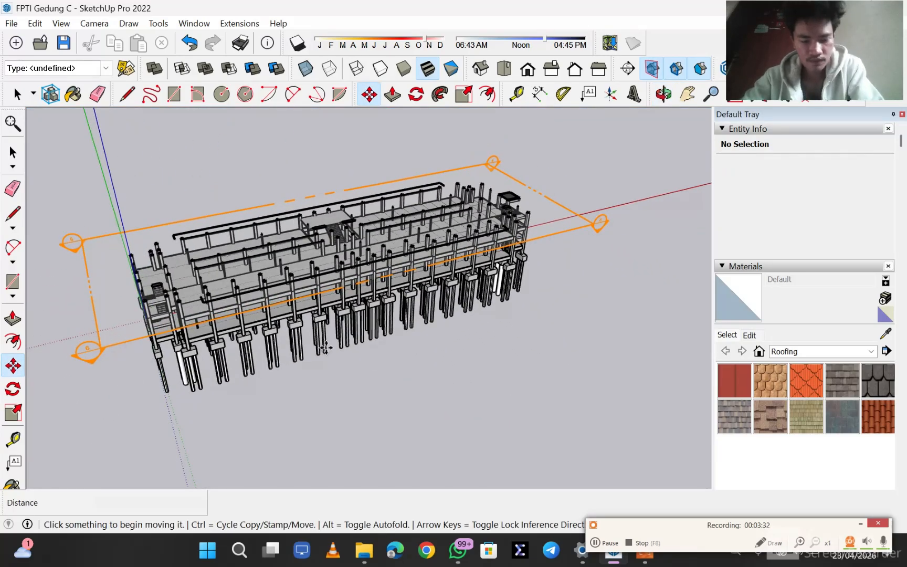
{"action": "left_click", "coordinate": [599, 547]}
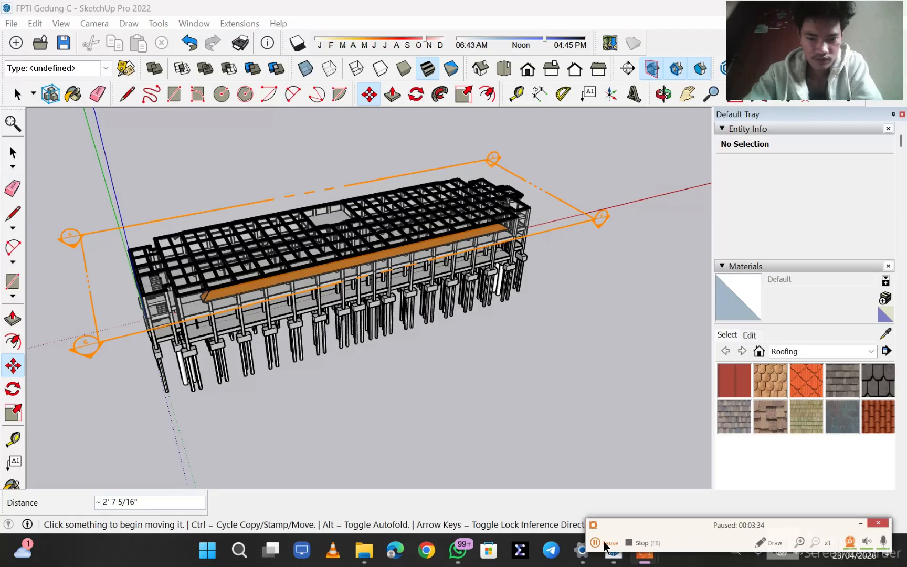
{"action": "left_click", "coordinate": [604, 544]}
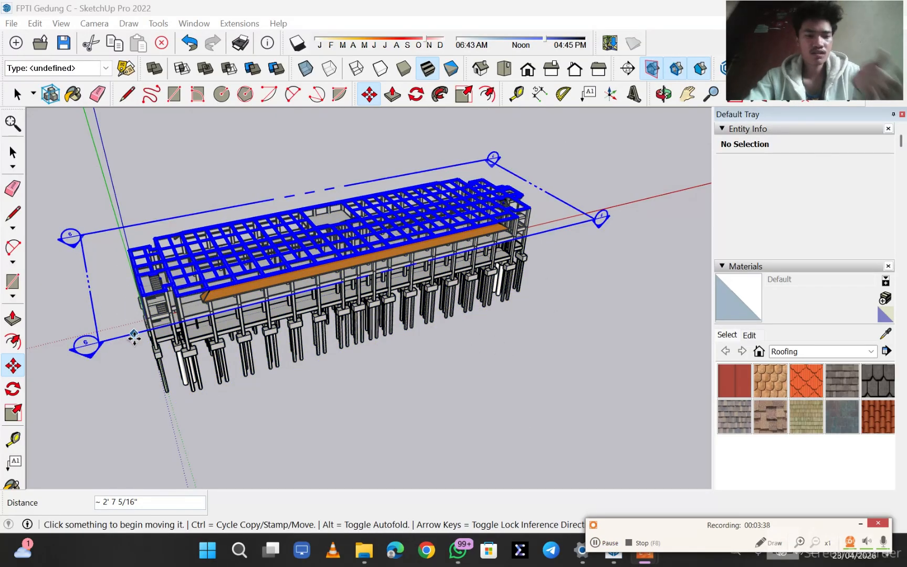
- Raise the horizontal section plane about 12' 7 15/16" to cut through the roof framing
{"action": "left_click", "coordinate": [87, 344]}
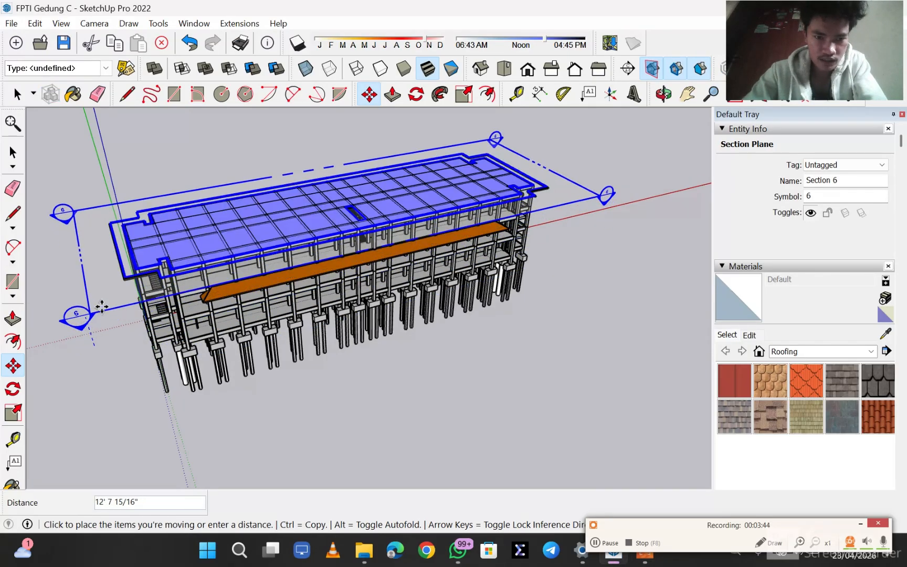
{"action": "left_click", "coordinate": [340, 332]}
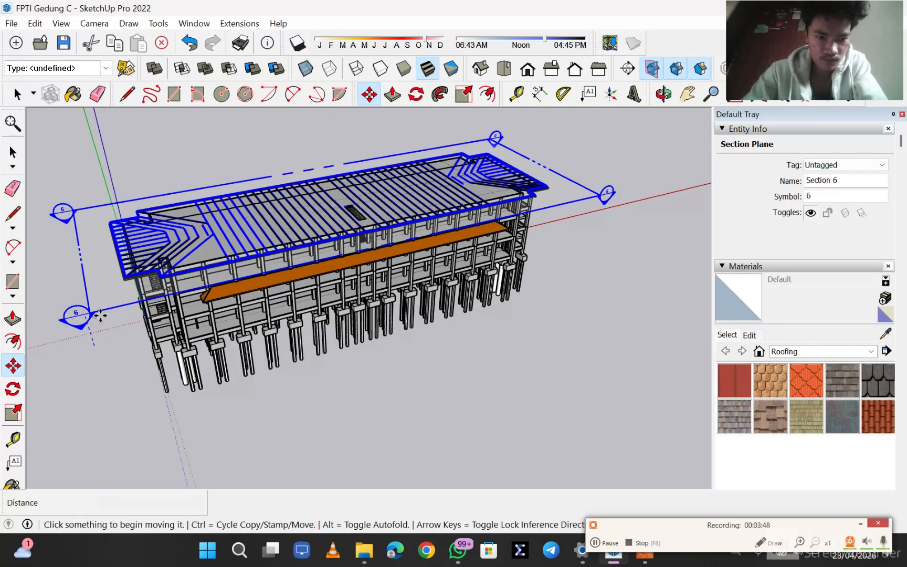
{"action": "key", "text": "ctrl+z"}
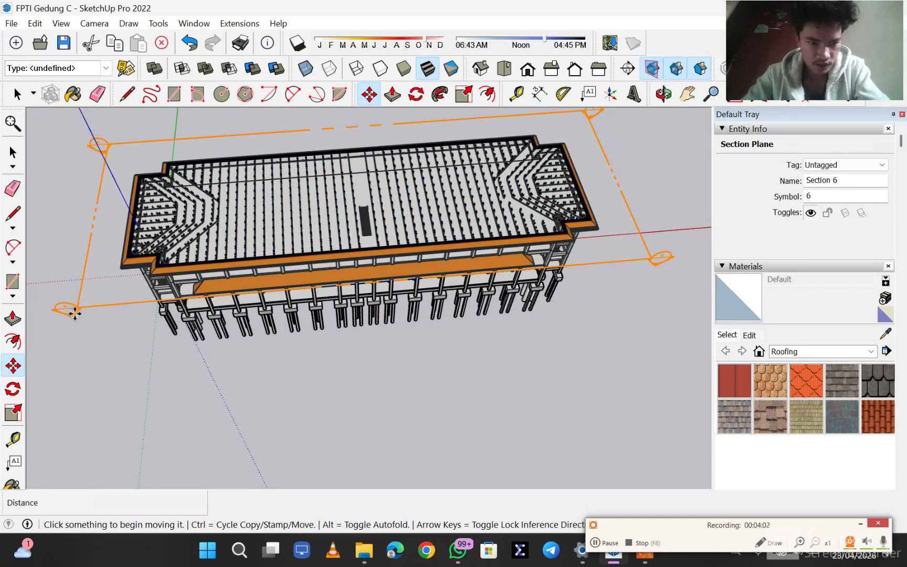
- Lower the horizontal section plane about 46' 10 7/8" so it cuts through the foundation piles
{"action": "left_click", "coordinate": [131, 305]}
{"action": "middle_click_drag", "start_coordinate": [133, 307], "coordinate": [178, 305]}
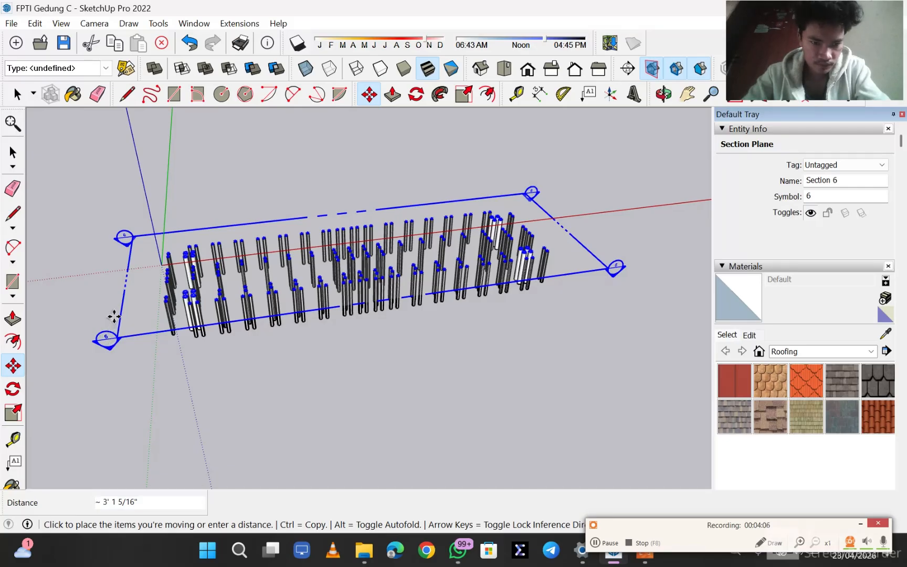
{"action": "left_click", "coordinate": [114, 316]}
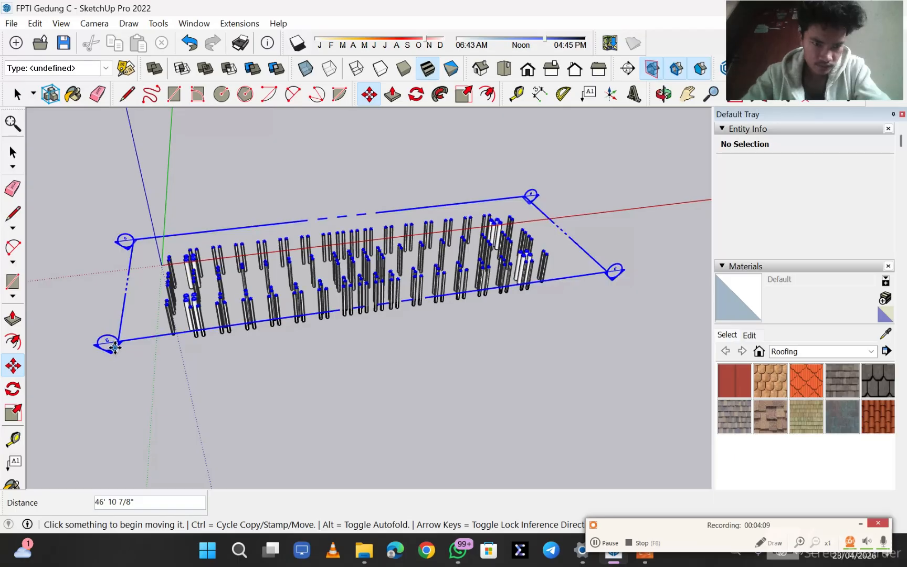
- Raise the horizontal section plane about 21' 2 1/2" so it cuts through the floor beam grid above the piles
{"action": "left_click", "coordinate": [121, 320]}
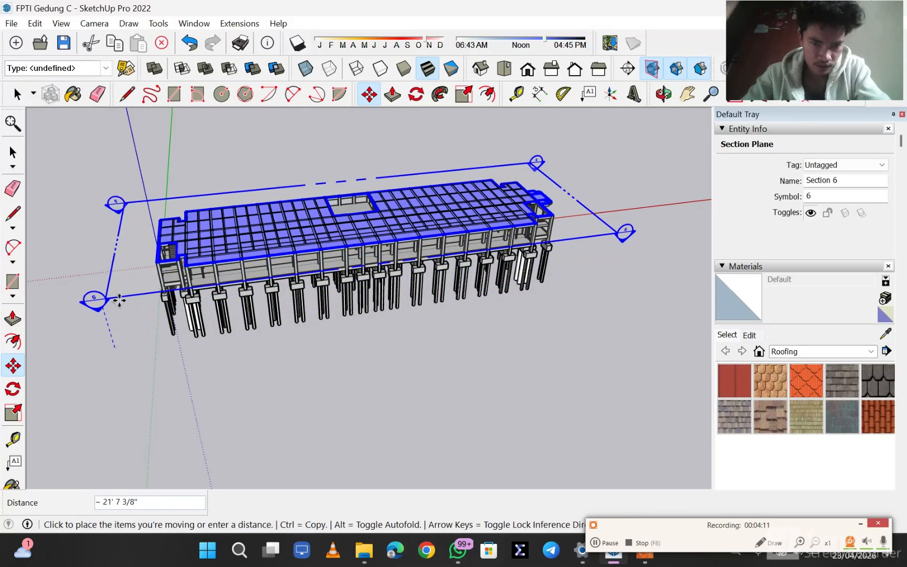
{"action": "left_click", "coordinate": [120, 302]}
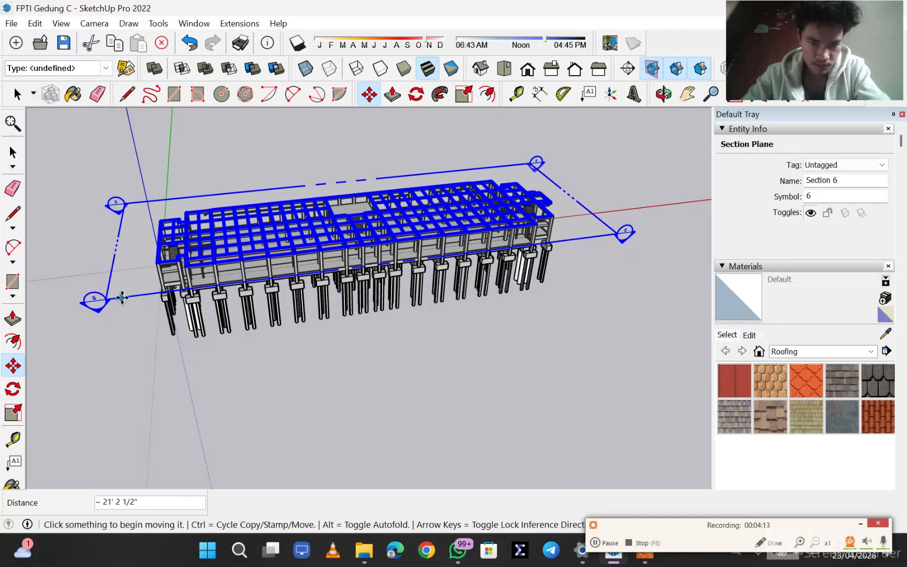
{"action": "key", "text": "o"}
{"action": "left_click_drag", "start_coordinate": [336, 353], "coordinate": [290, 440]}
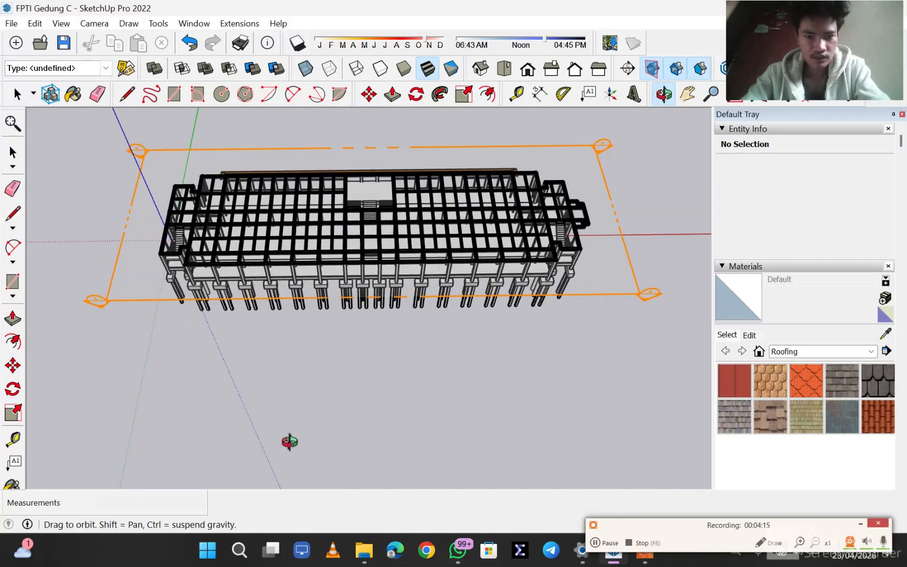
{"action": "key", "text": "m"}
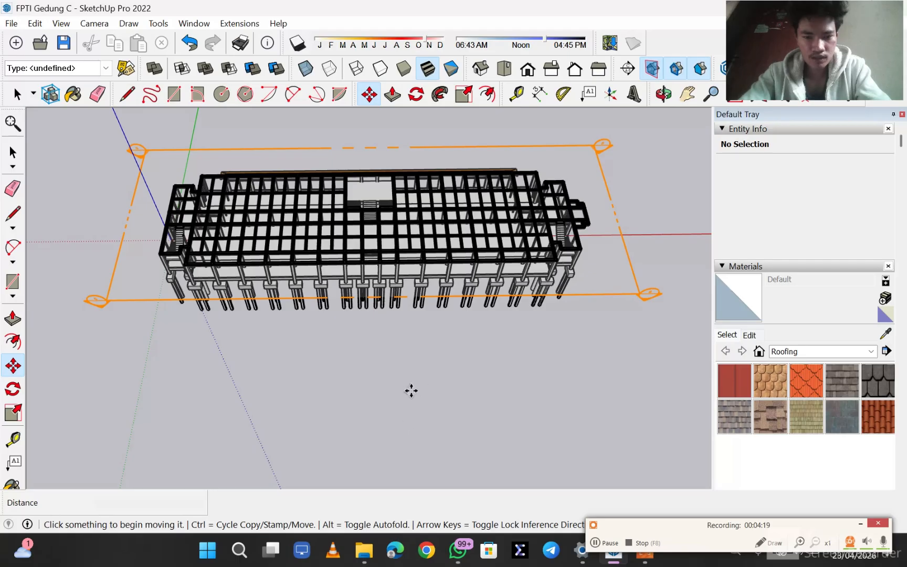
{"action": "key", "text": "o"}
{"action": "left_click_drag", "start_coordinate": [411, 390], "coordinate": [387, 462]}
{"action": "key", "text": "m"}
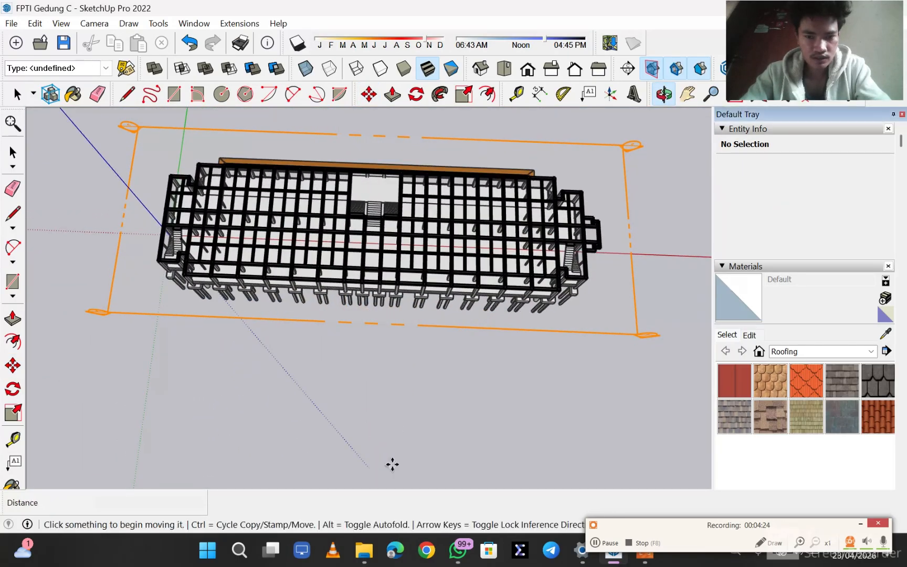
{"action": "left_click", "coordinate": [597, 543]}
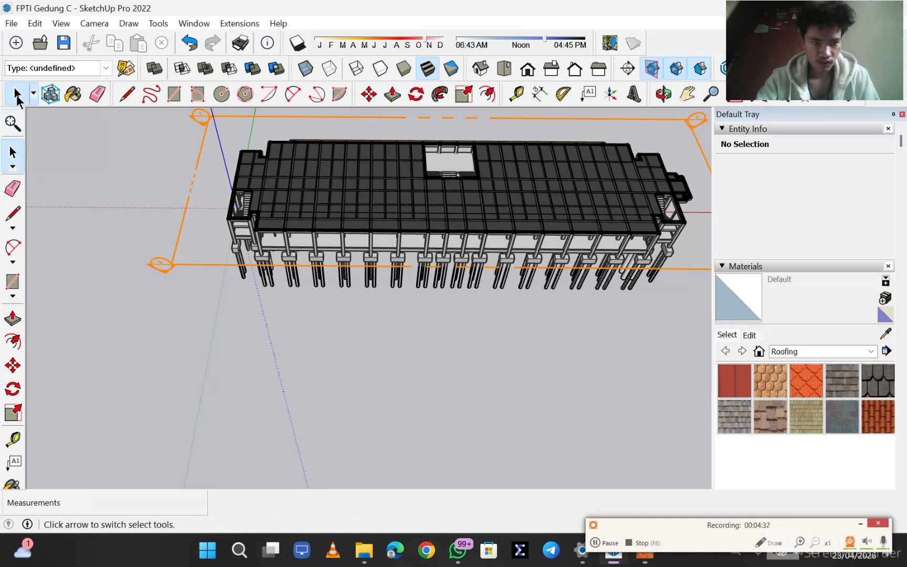
- Try to lower the section plane about 2' 5 3/8" so it cuts the columns below the floor slab
{"action": "left_click", "coordinate": [504, 68]}
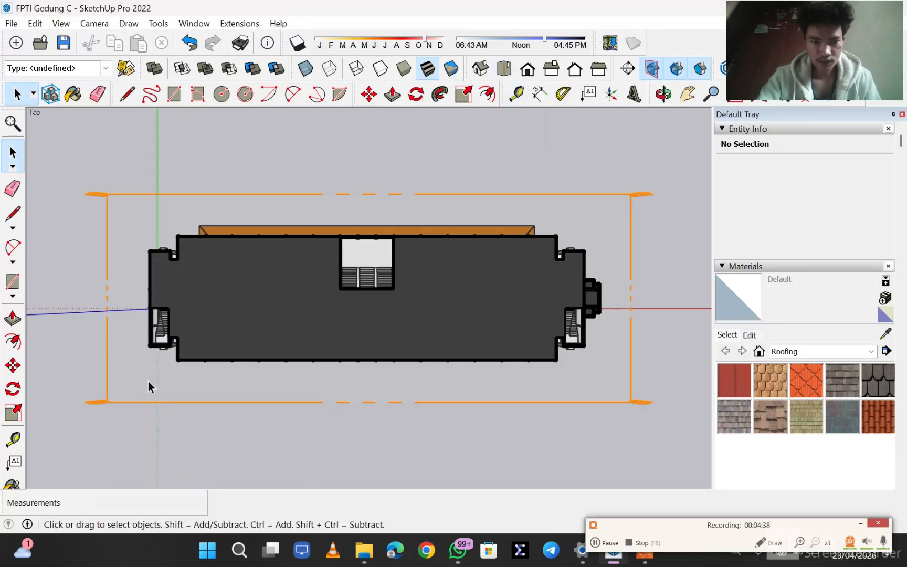
{"action": "left_click", "coordinate": [12, 366]}
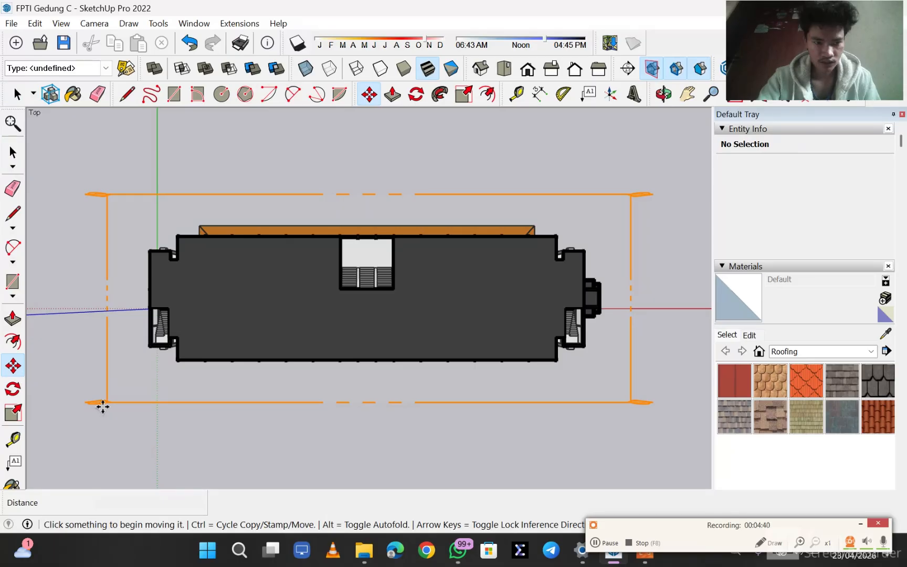
{"action": "middle_click_drag", "start_coordinate": [134, 411], "coordinate": [65, 386]}
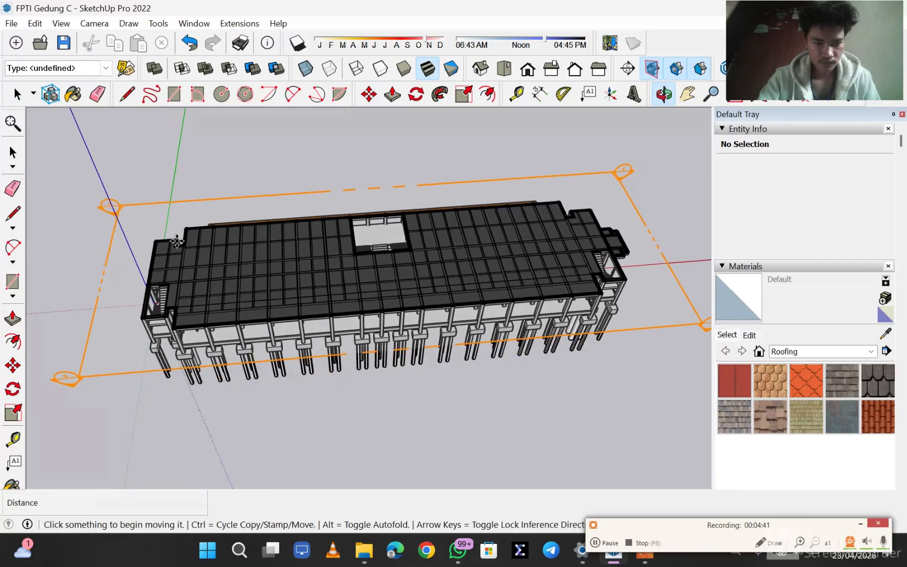
{"action": "left_click", "coordinate": [66, 386]}
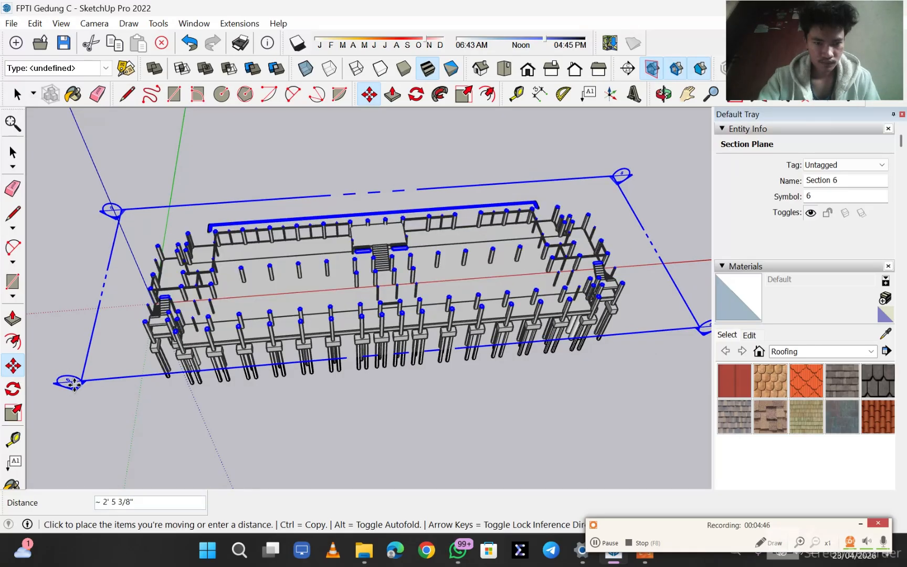
{"action": "left_click", "coordinate": [74, 380]}
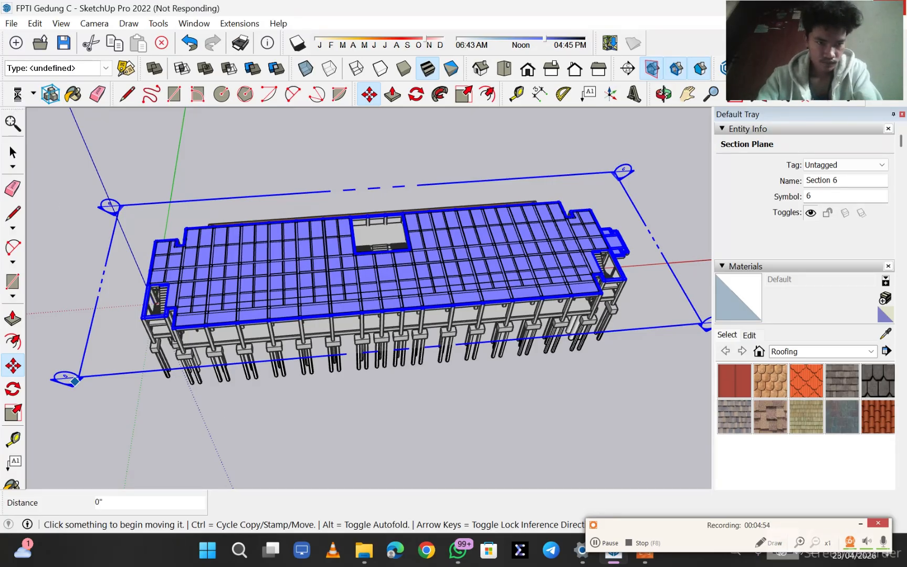
{"action": "left_click", "coordinate": [17, 96]}
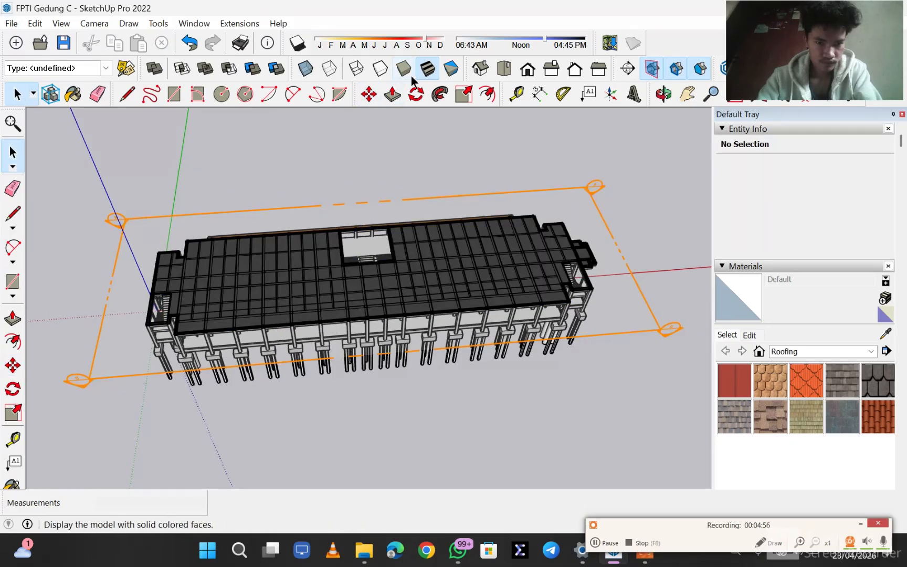
- Show the building, sectioned through the floor beam grid, in the standard top view
{"action": "left_click", "coordinate": [505, 69]}
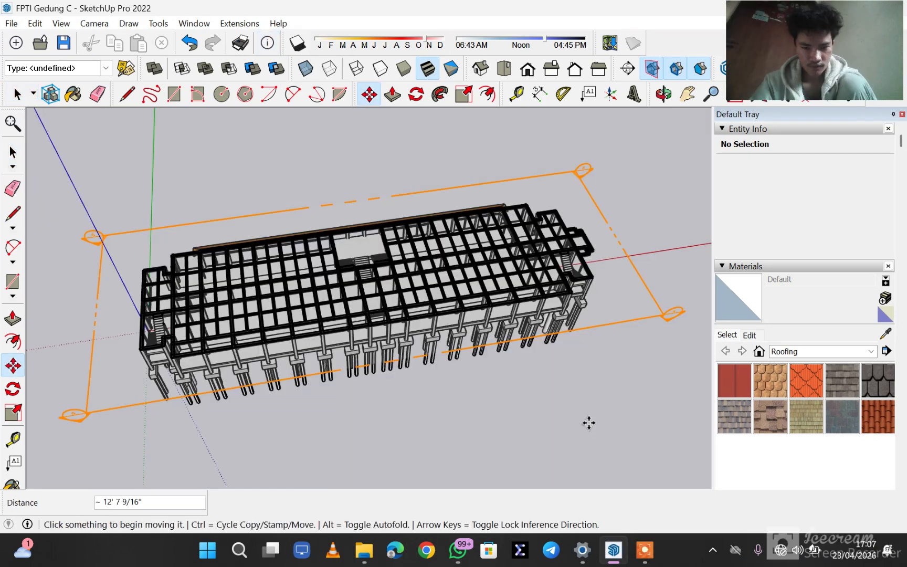
{"action": "middle_click_drag", "start_coordinate": [444, 407], "coordinate": [435, 368]}
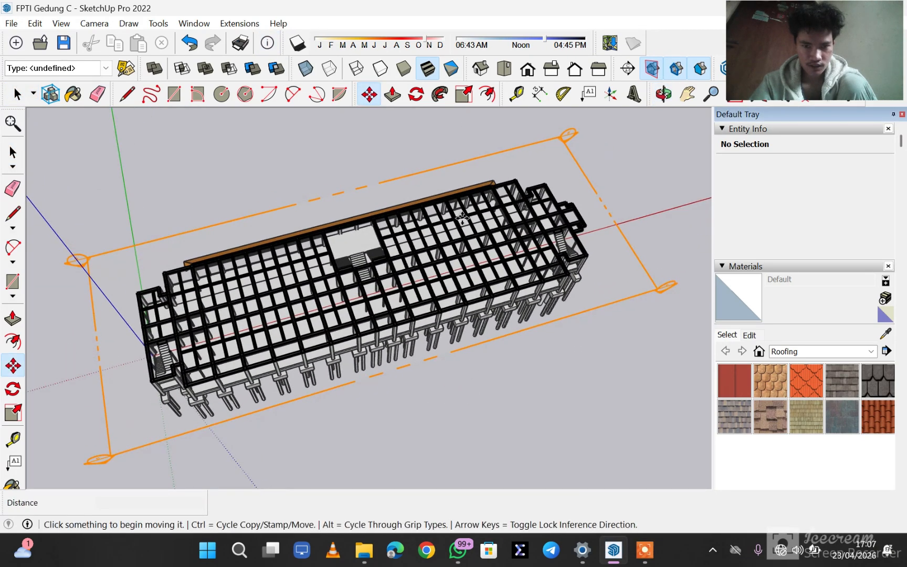
{"action": "left_click", "coordinate": [502, 69]}
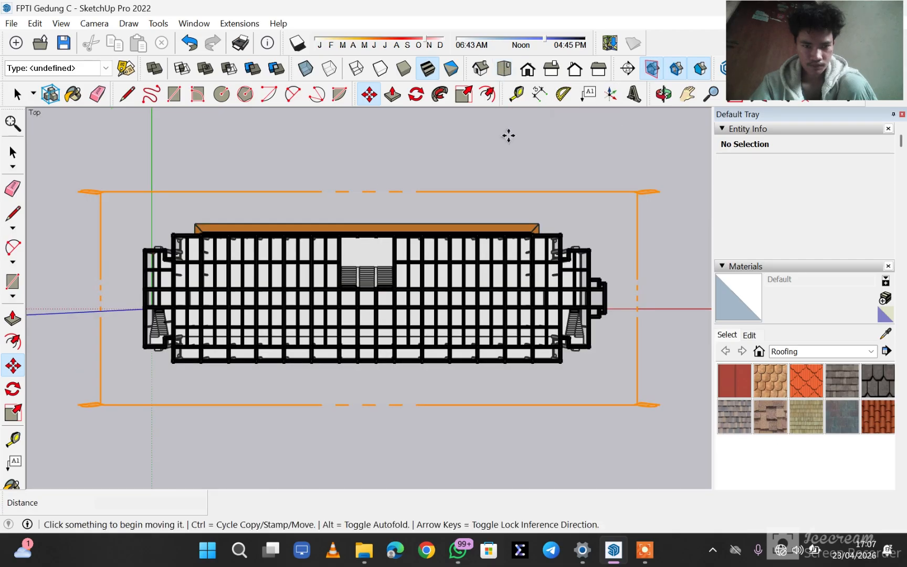
- Switch the camera of the top view to parallel projection
{"action": "left_click", "coordinate": [95, 23]}
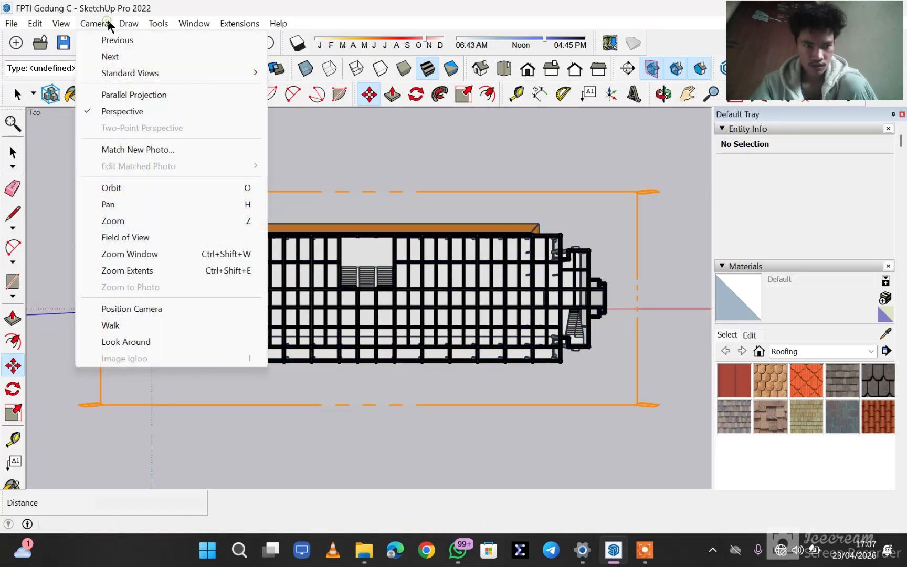
{"action": "mouse_move", "coordinate": [129, 23]}
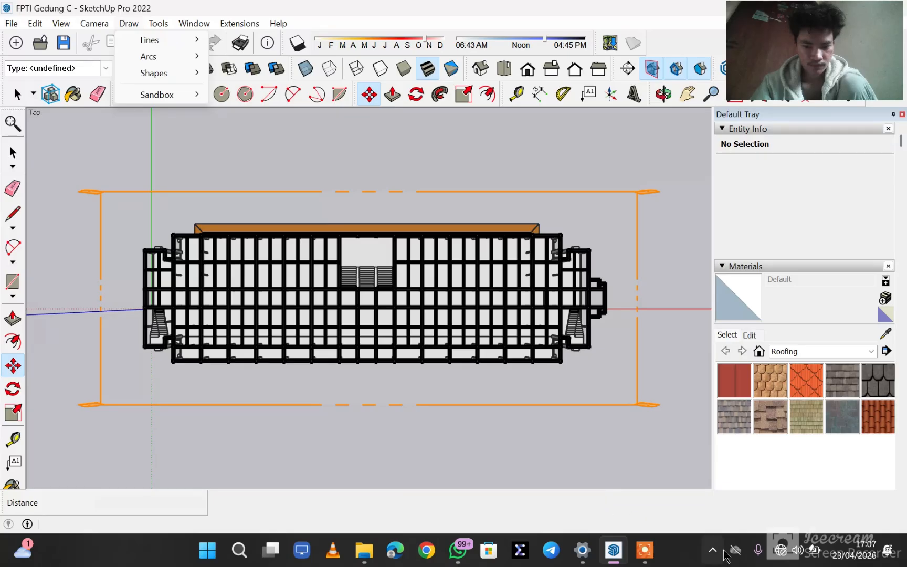
{"action": "mouse_move", "coordinate": [645, 550]}
{"action": "left_click", "coordinate": [658, 507]}
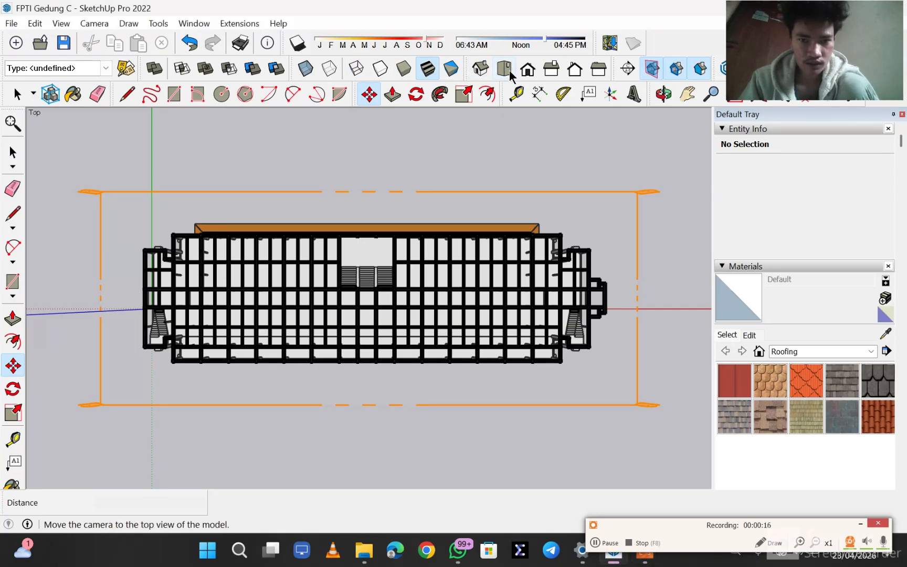
{"action": "left_click", "coordinate": [84, 24]}
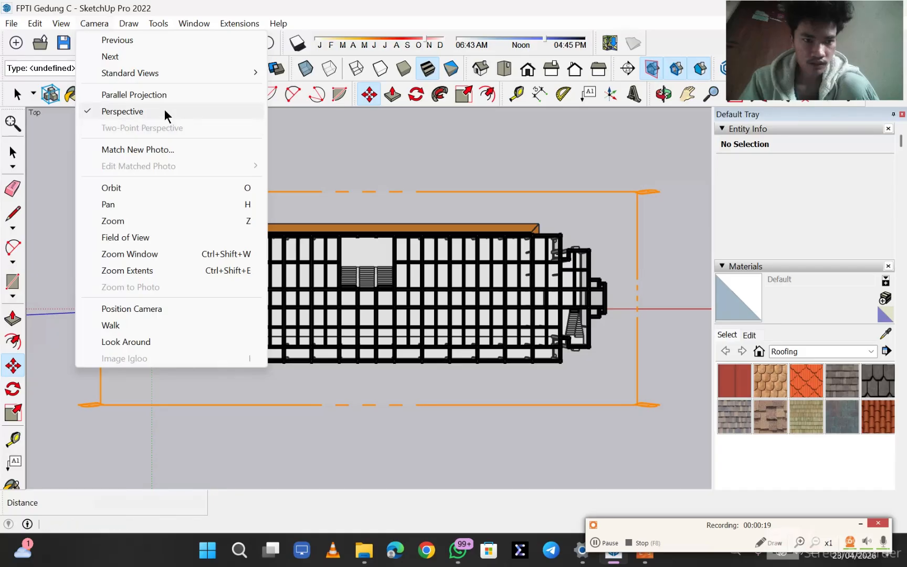
{"action": "left_click", "coordinate": [164, 109]}
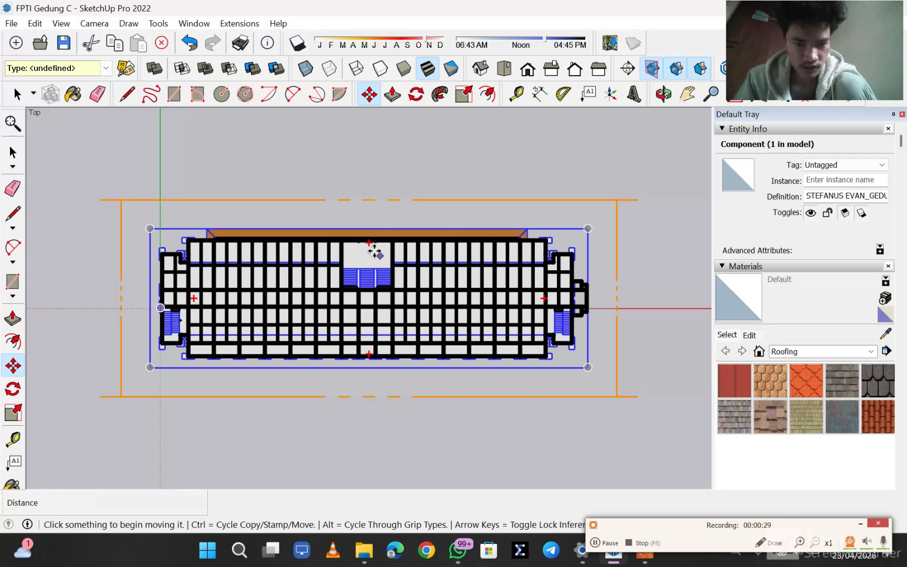
- Compare the sectioned top view in perspective and in parallel projection, ending in parallel projection
{"action": "left_click", "coordinate": [105, 24]}
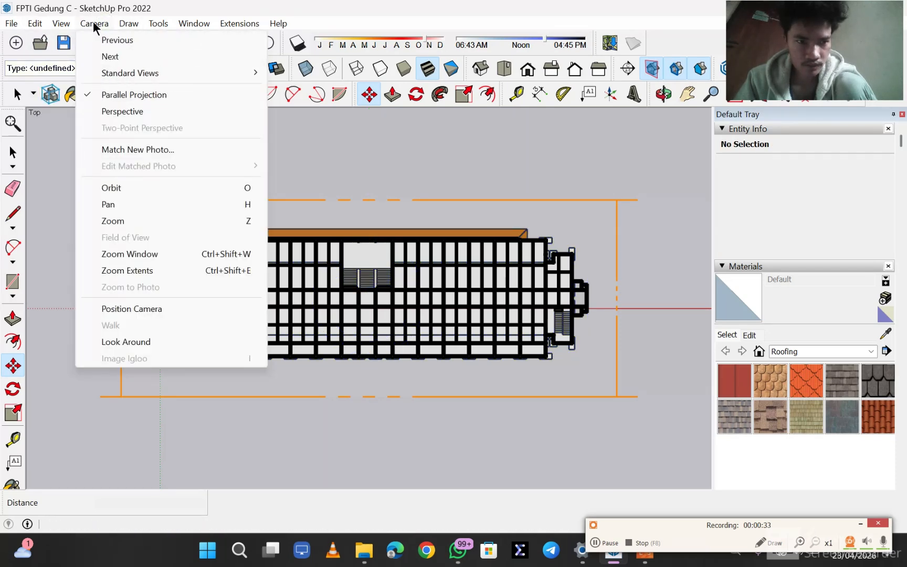
{"action": "left_click", "coordinate": [142, 95]}
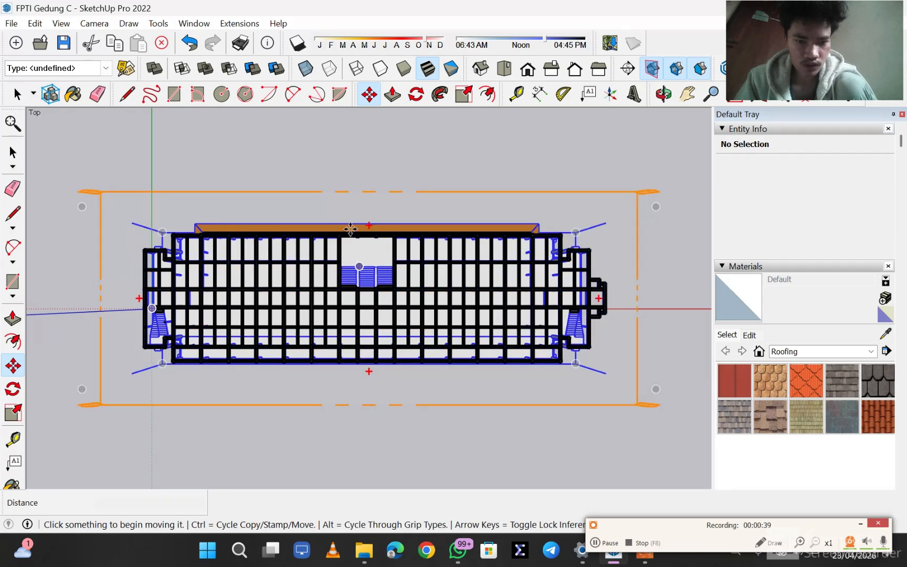
{"action": "left_click", "coordinate": [97, 24]}
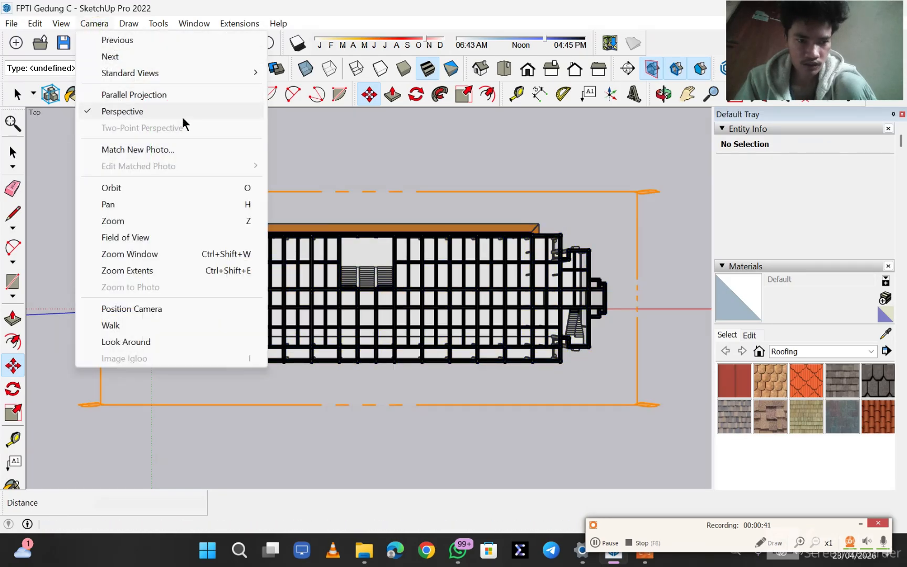
{"action": "left_click", "coordinate": [153, 117]}
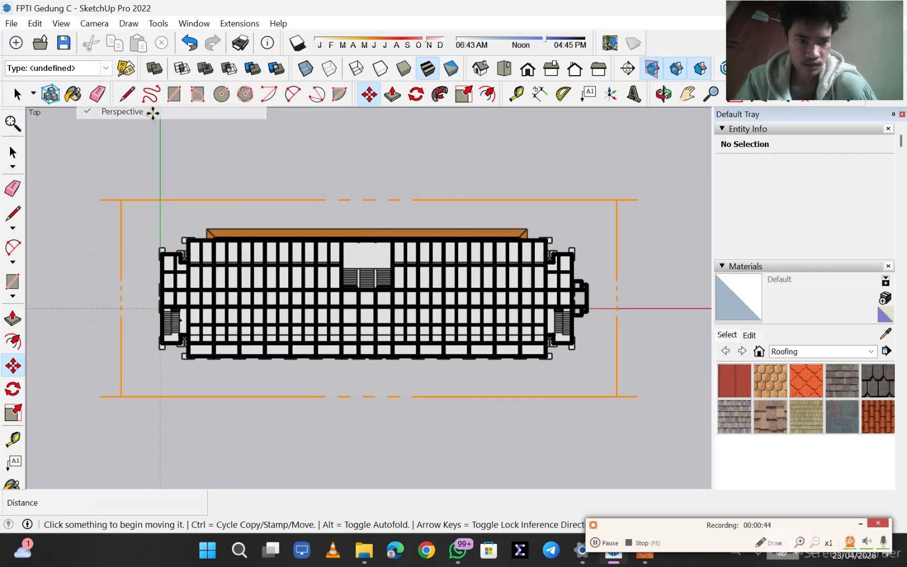
{"action": "left_click", "coordinate": [105, 24]}
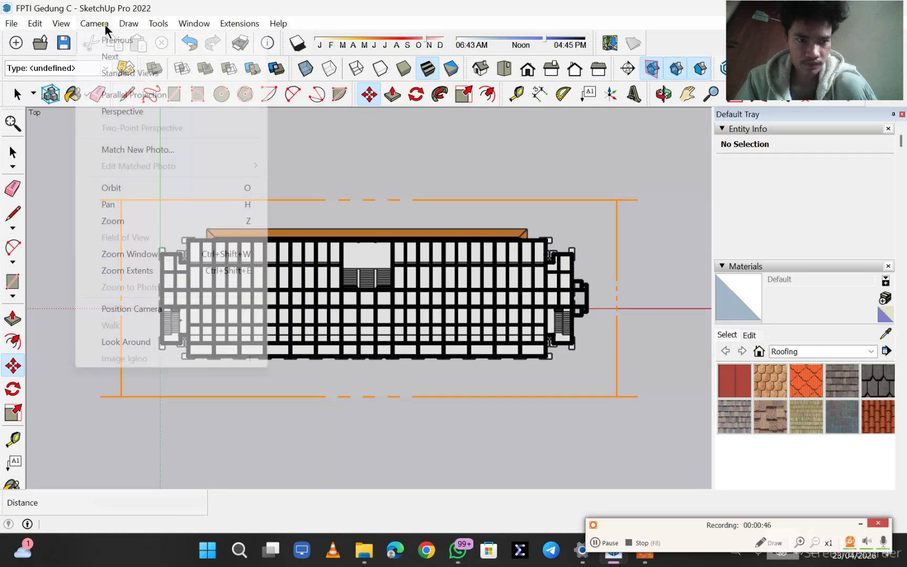
{"action": "left_click", "coordinate": [141, 111]}
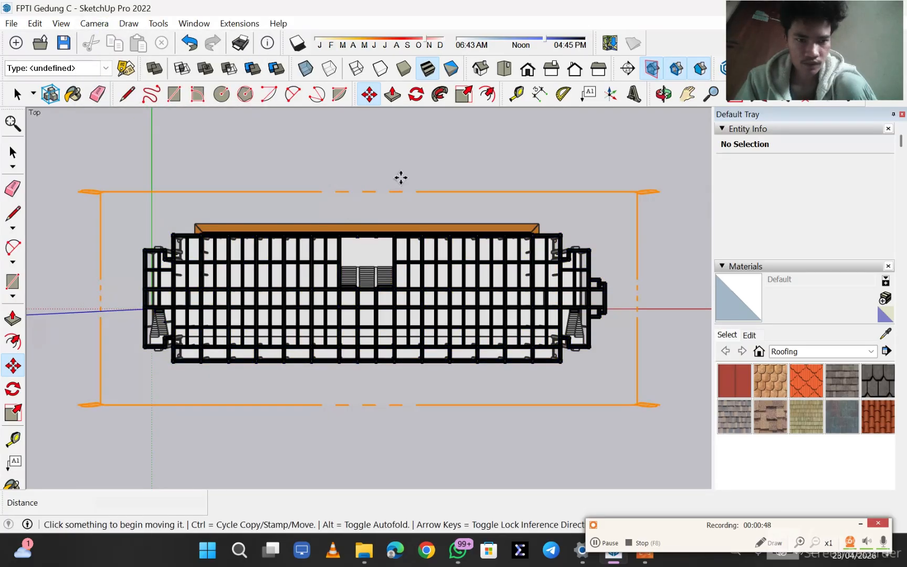
{"action": "left_click", "coordinate": [607, 541]}
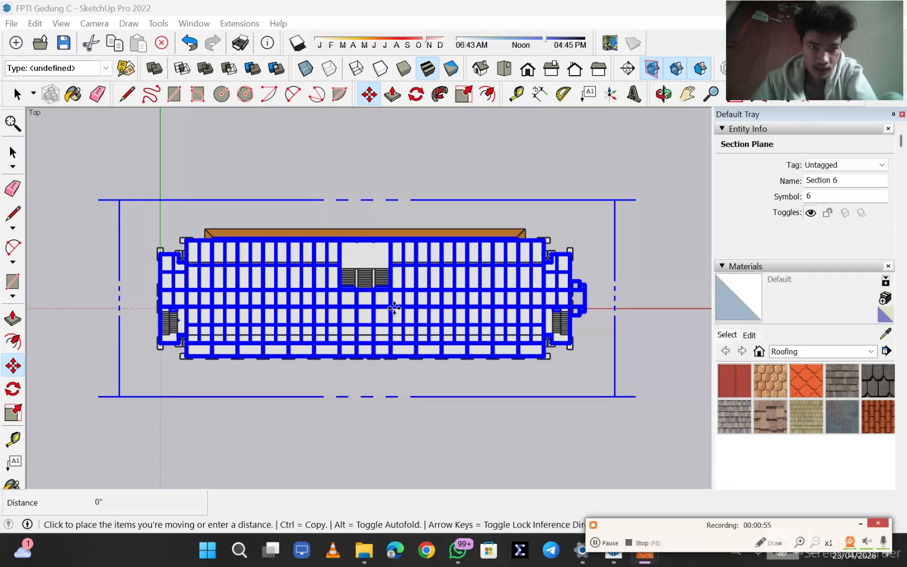
{"action": "left_click", "coordinate": [93, 24]}
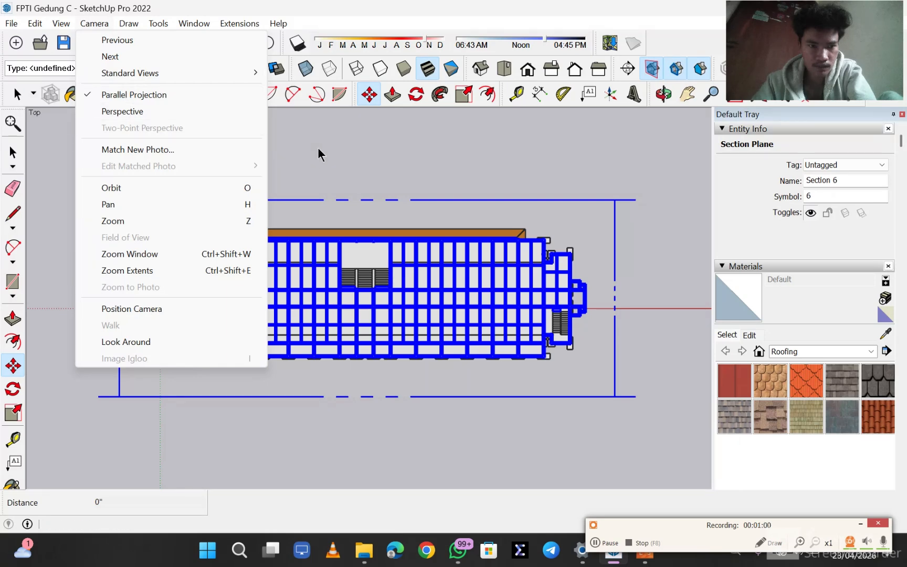
- Start exporting the sectioned top view as a 2D graphic
{"action": "left_click", "coordinate": [11, 24]}
{"action": "left_click", "coordinate": [12, 23]}
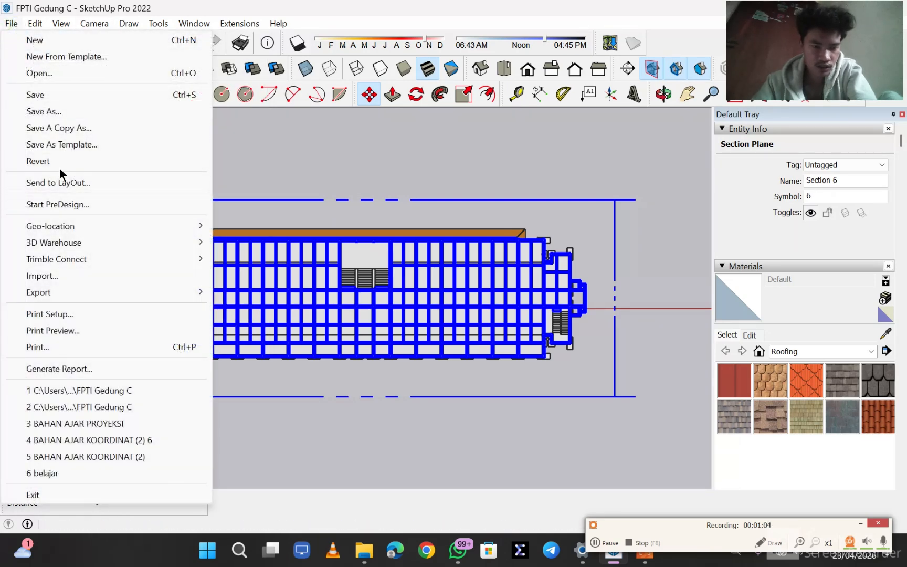
{"action": "left_click", "coordinate": [109, 295]}
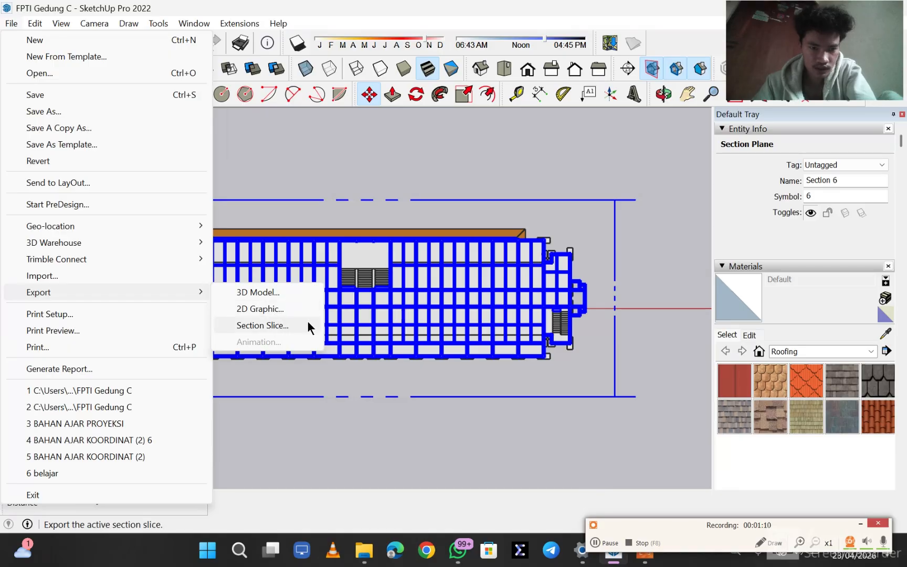
{"action": "left_click", "coordinate": [285, 313]}
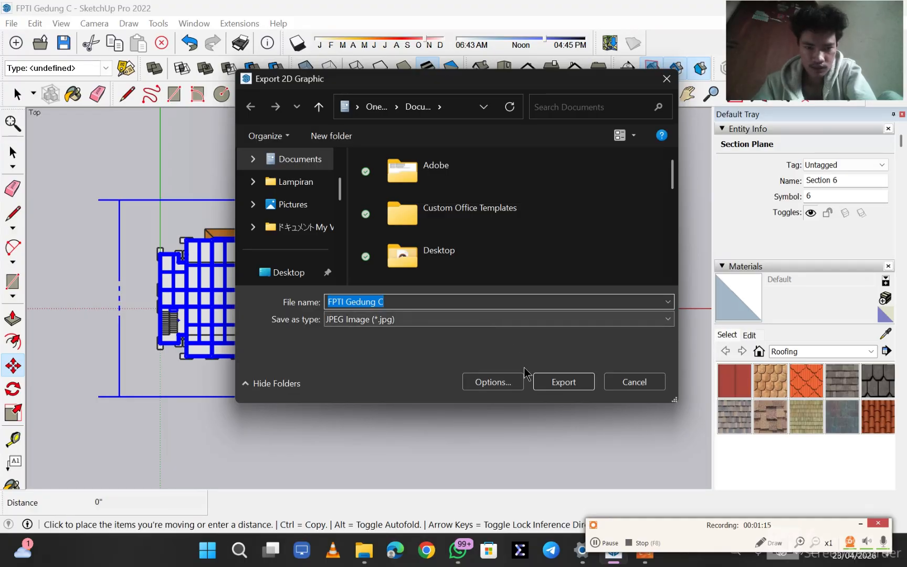
{"action": "left_click", "coordinate": [608, 545]}
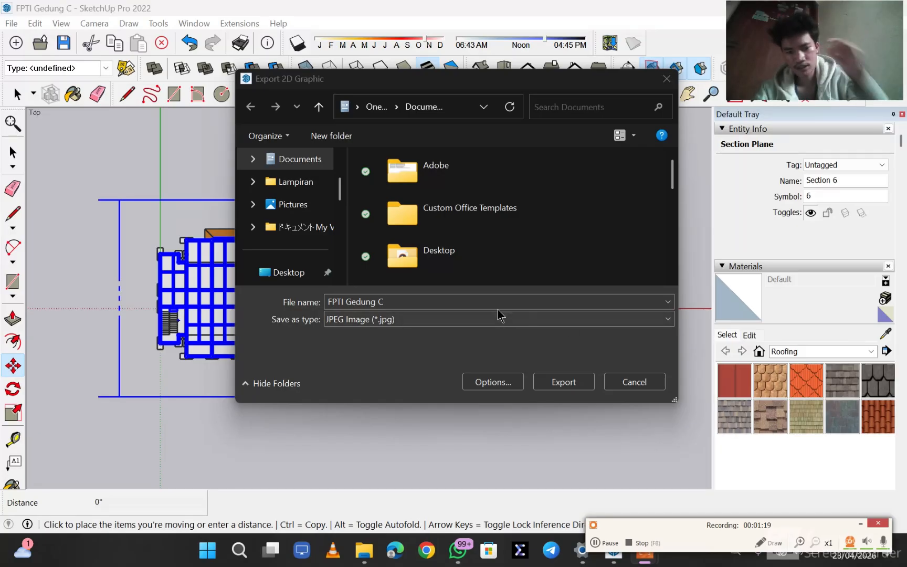
- Name the export file "plat lantai fpti gd c" and set its type to AutoCAD DWG File (*.dwg)
{"action": "left_click", "coordinate": [470, 301]}
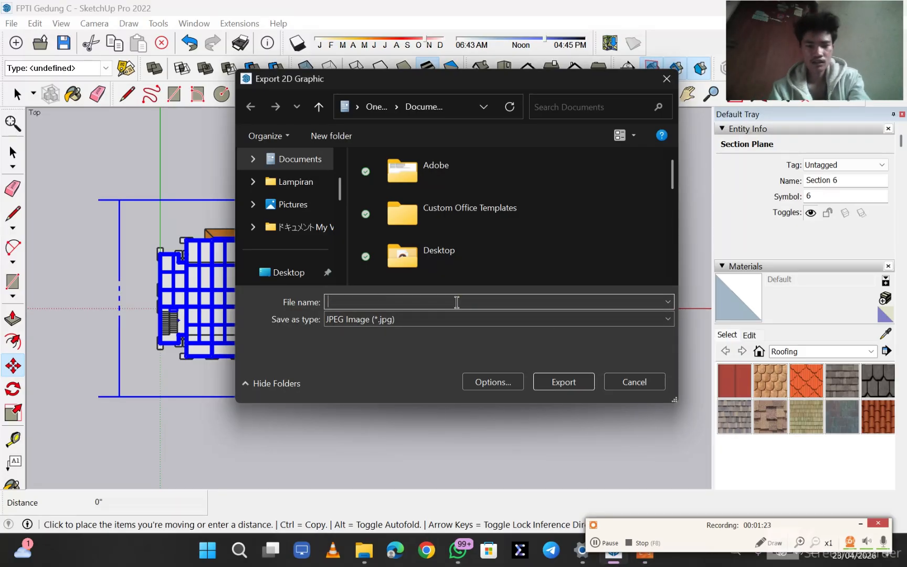
{"action": "type", "text": "plat lantai fpti gd c"}
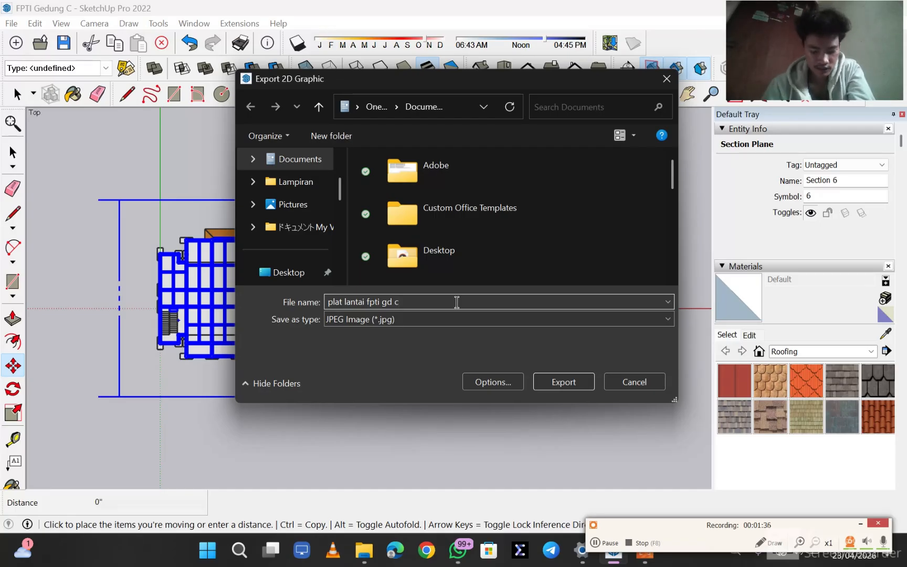
{"action": "left_click", "coordinate": [591, 542]}
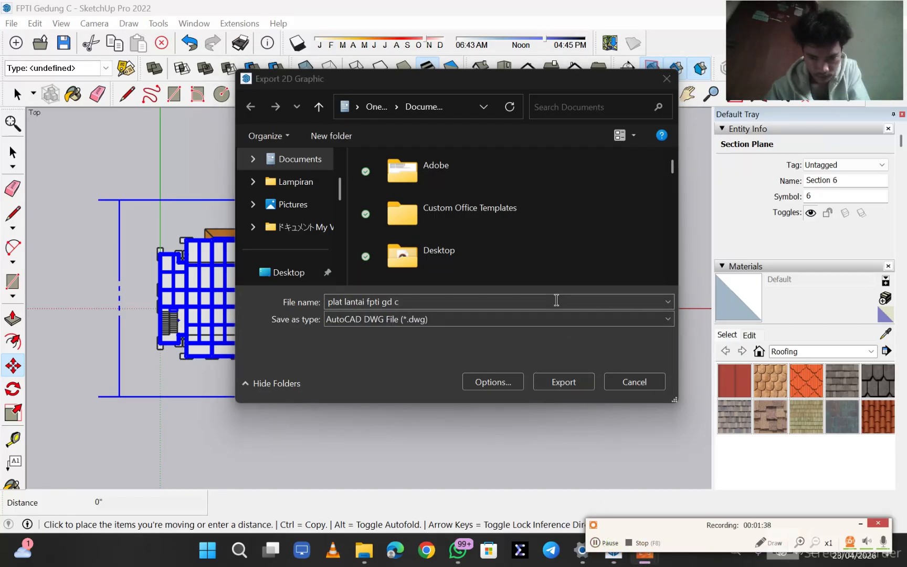
- Export the sectioned top view as the AutoCAD DWG file "plat lantai fpti gd c"
{"action": "left_click", "coordinate": [365, 320]}
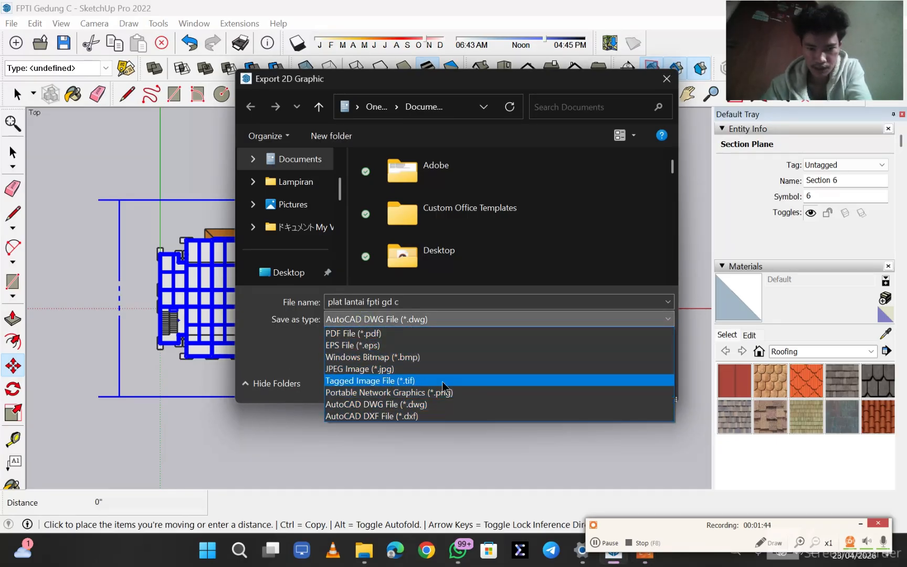
{"action": "left_click", "coordinate": [457, 404]}
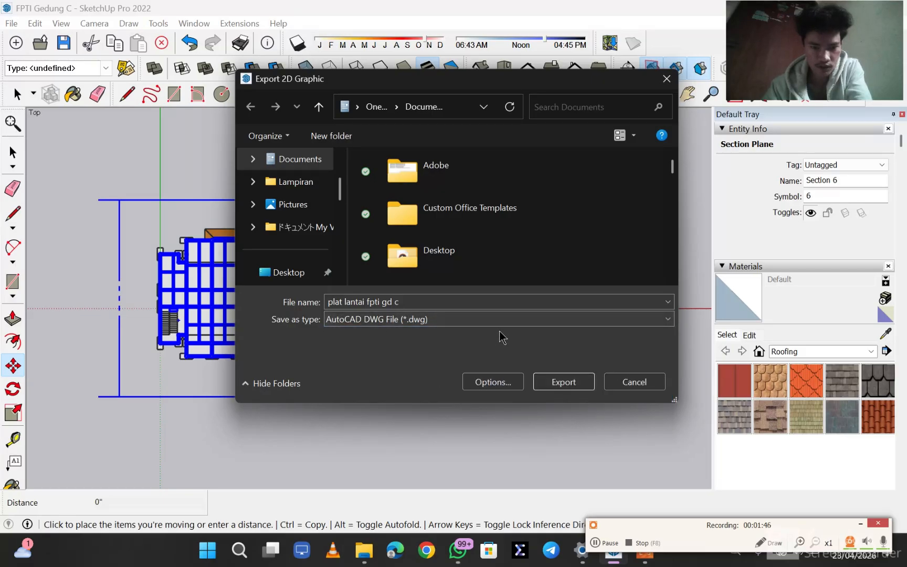
{"action": "left_click", "coordinate": [563, 389]}
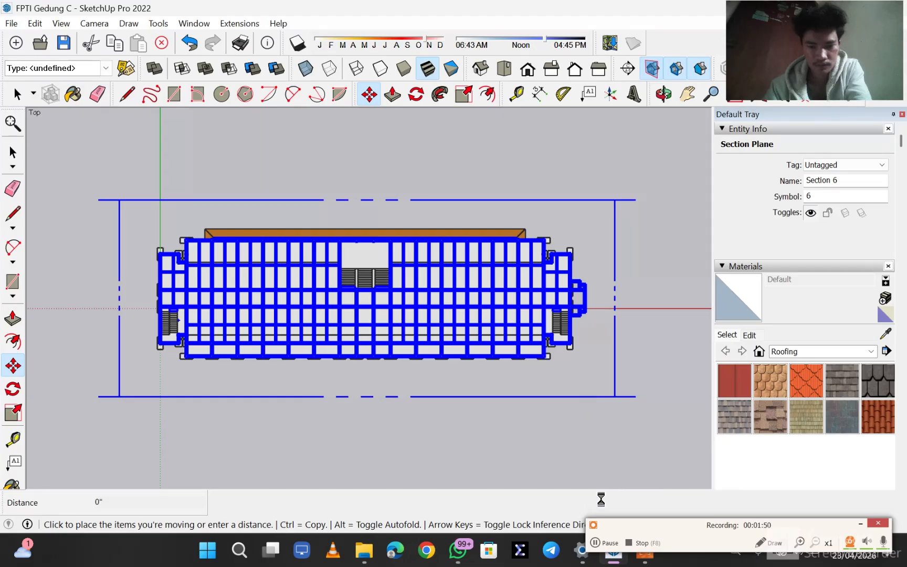
{"action": "left_click", "coordinate": [607, 543]}
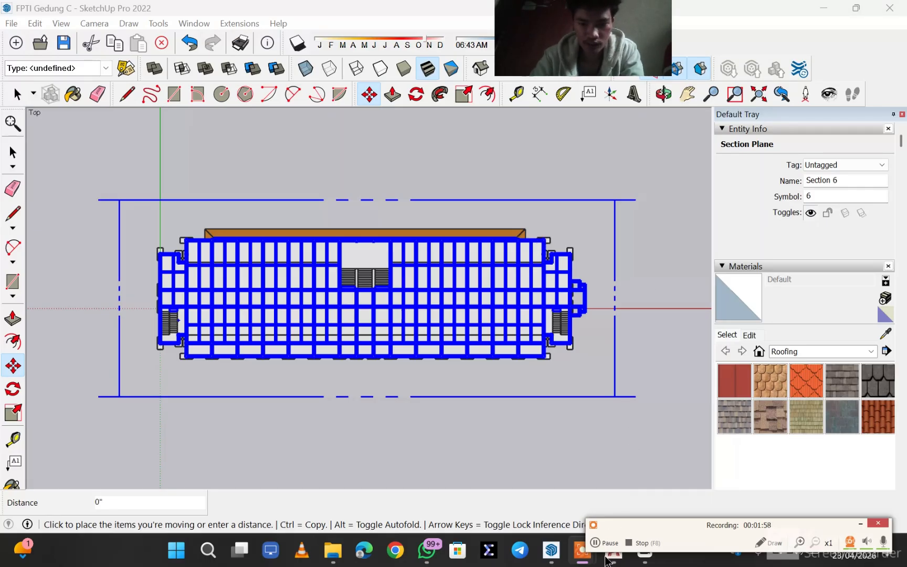
{"action": "mouse_move", "coordinate": [582, 551]}
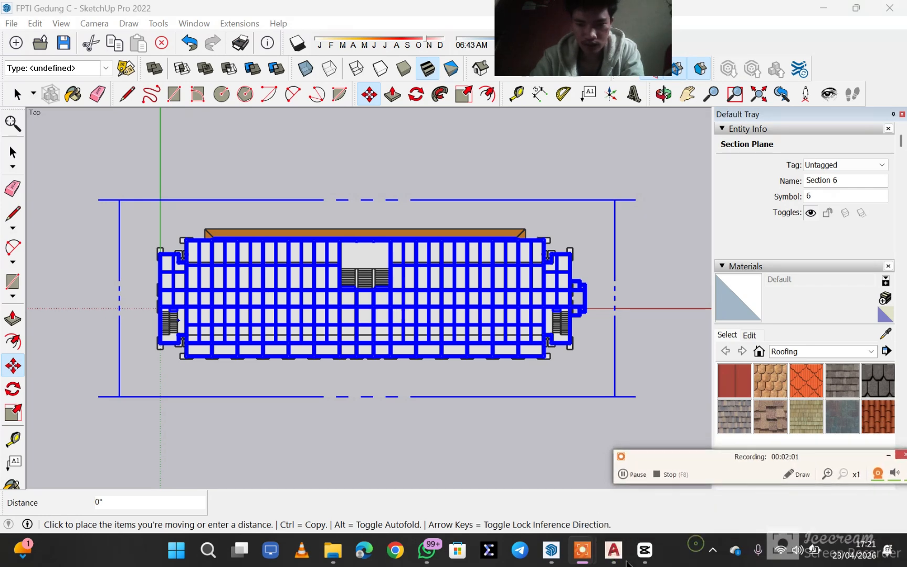
- Switch to AutoCAD and examine the floor grids in CAD GEDUNG C-meter.dwg up close and from different angles
{"action": "left_click", "coordinate": [613, 550]}
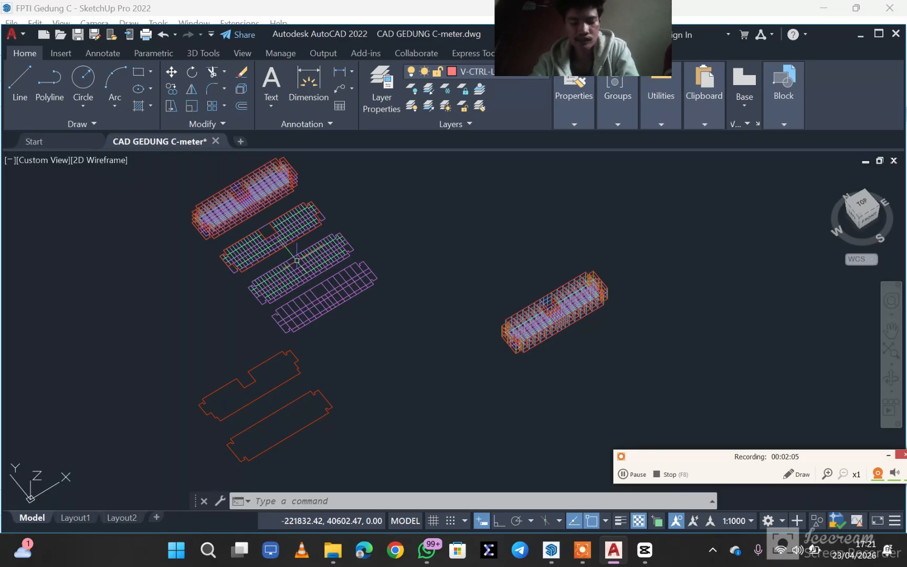
{"action": "mouse_move", "coordinate": [297, 261]}
{"action": "middle_mouse_down", "text": "shift"}
{"action": "mouse_move", "coordinate": [364, 229]}
{"action": "mouse_move", "coordinate": [419, 162]}
{"action": "mouse_move", "coordinate": [387, 245]}
{"action": "mouse_move", "coordinate": [228, 194]}
{"action": "mouse_move", "coordinate": [263, 164]}
{"action": "mouse_move", "coordinate": [262, 242]}
{"action": "mouse_move", "coordinate": [250, 237]}
{"action": "mouse_move", "coordinate": [416, 216]}
{"action": "middle_mouse_up", "text": "shift"}
{"action": "scroll", "coordinate": [262, 243], "scroll_direction": "up", "scroll_amount": 5}
{"action": "scroll", "coordinate": [594, 274], "scroll_direction": "up", "scroll_amount": 2}
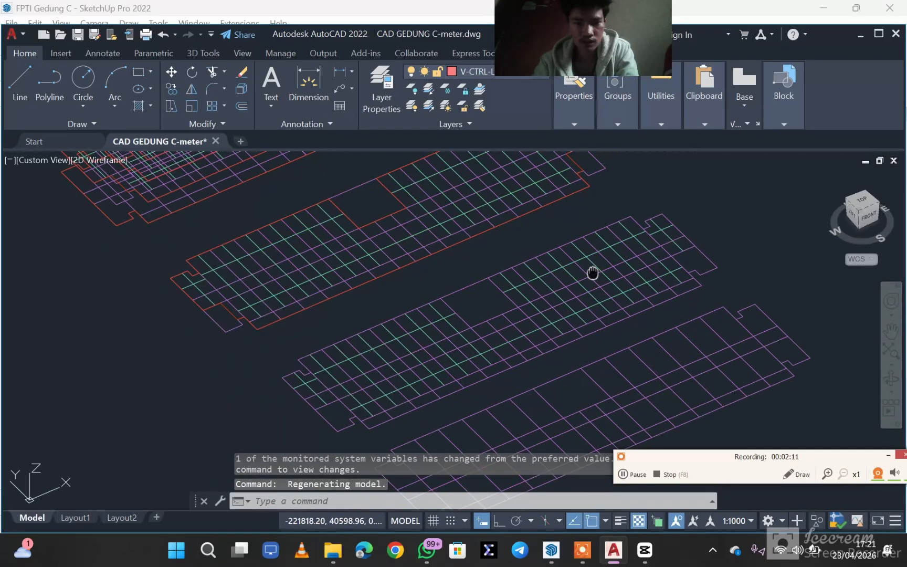
{"action": "middle_click_drag", "start_coordinate": [593, 275], "coordinate": [545, 308]}
{"action": "scroll", "coordinate": [491, 278], "scroll_direction": "down", "scroll_amount": 4}
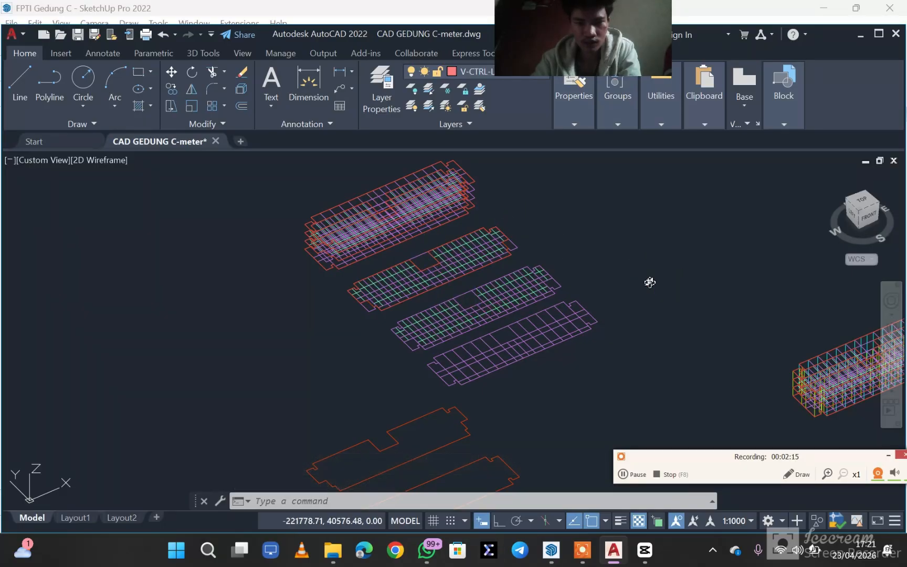
{"action": "middle_click_drag", "start_coordinate": [650, 282], "coordinate": [598, 249], "text": "shift"}
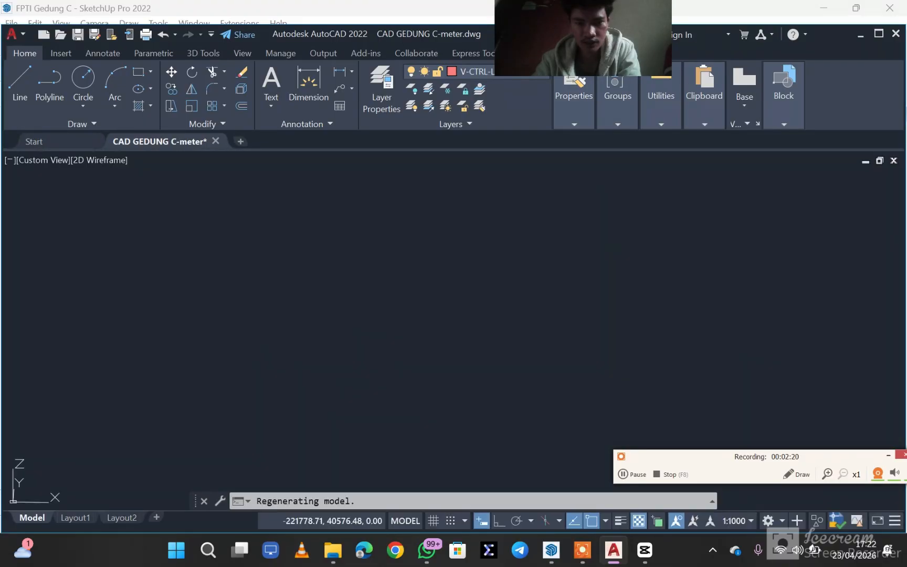
{"action": "left_click", "coordinate": [859, 33]}
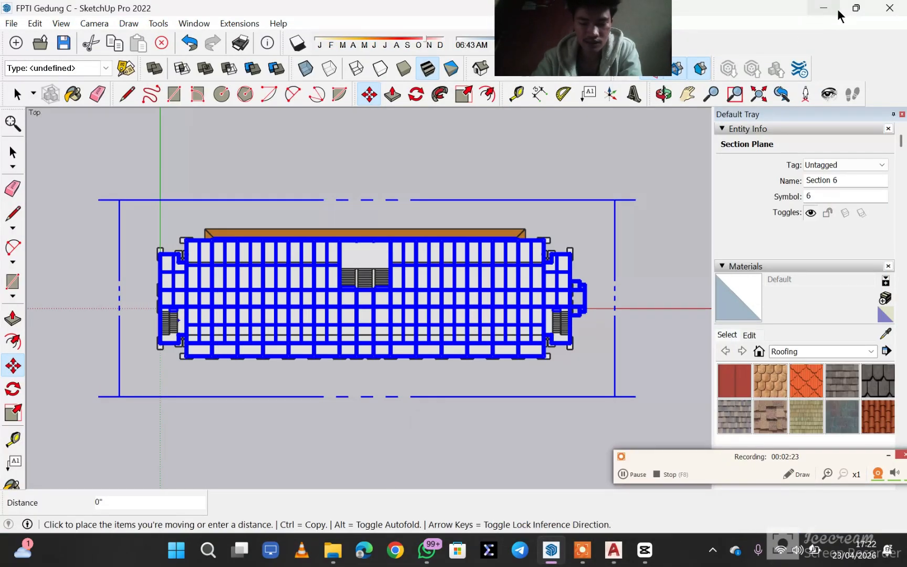
- Search the Documents folder for "plat" and open the exported "plat lantai fpti gd c" DWG in AutoCAD, accepting it as a foreign file
{"action": "left_click", "coordinate": [827, 9]}
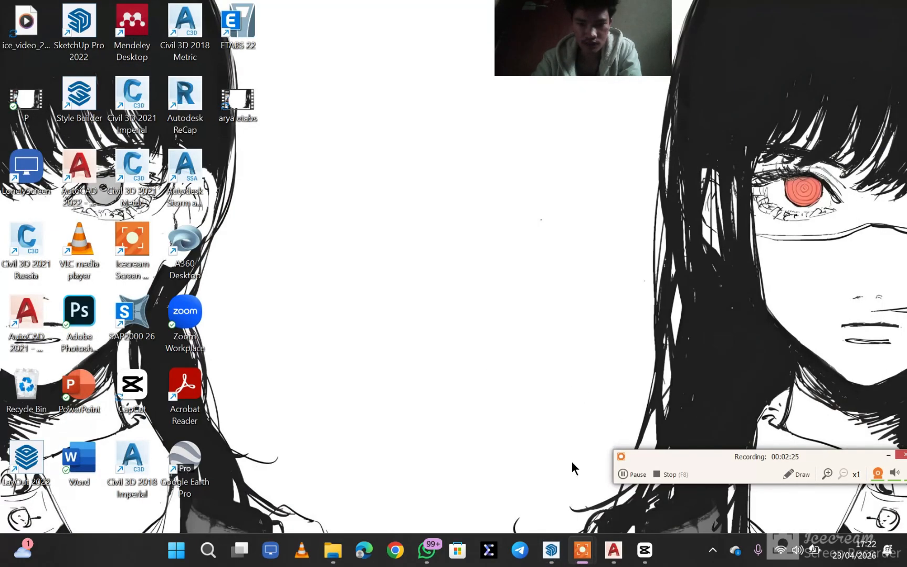
{"action": "left_click", "coordinate": [343, 548]}
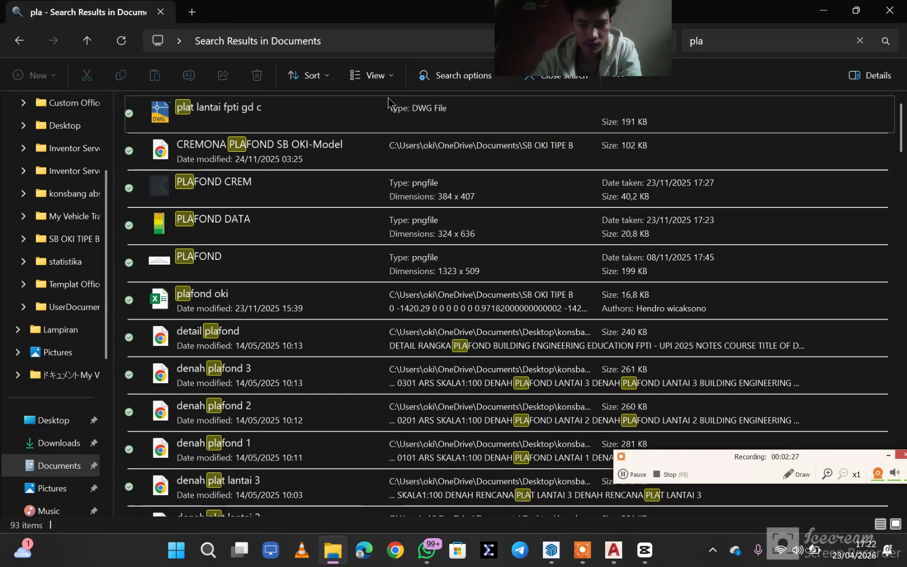
{"action": "left_click", "coordinate": [739, 46]}
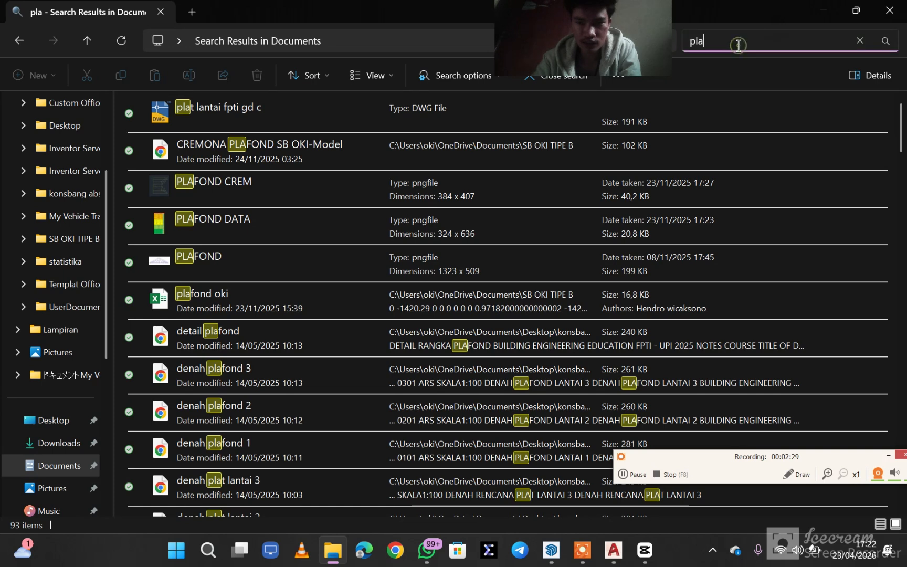
{"action": "key", "text": "BackSpace"}
{"action": "key", "text": "BackSpace"}
{"action": "type", "text": "pLt"}
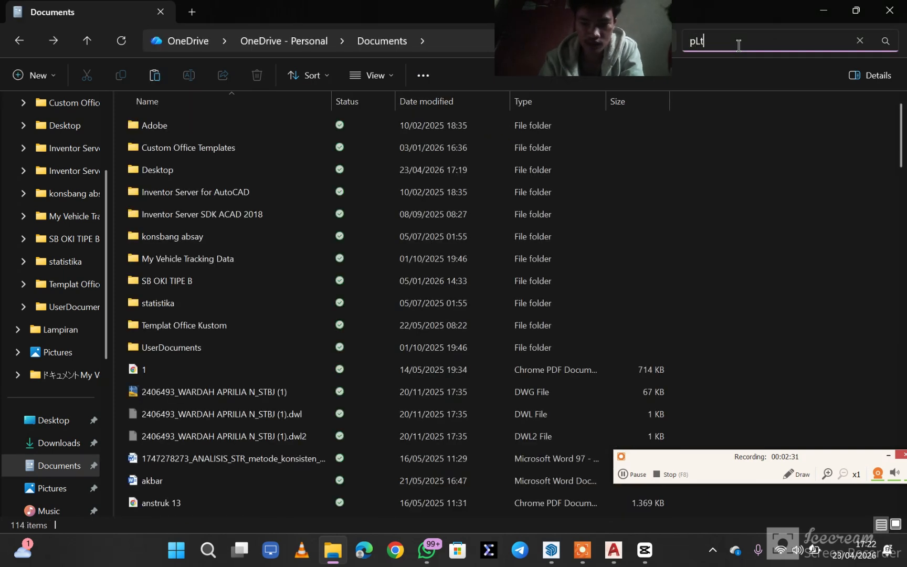
{"action": "key", "text": "BackSpace"}
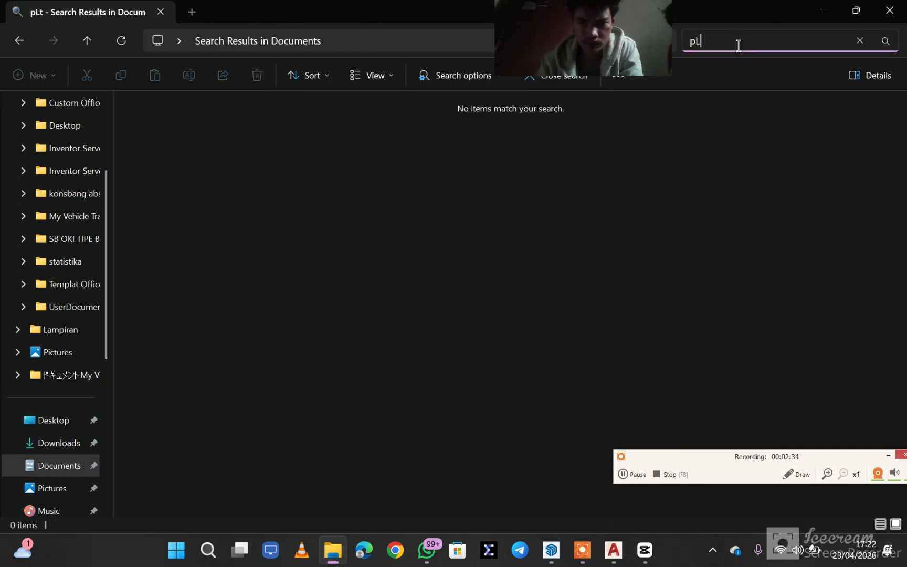
{"action": "type", "text": "lat"}
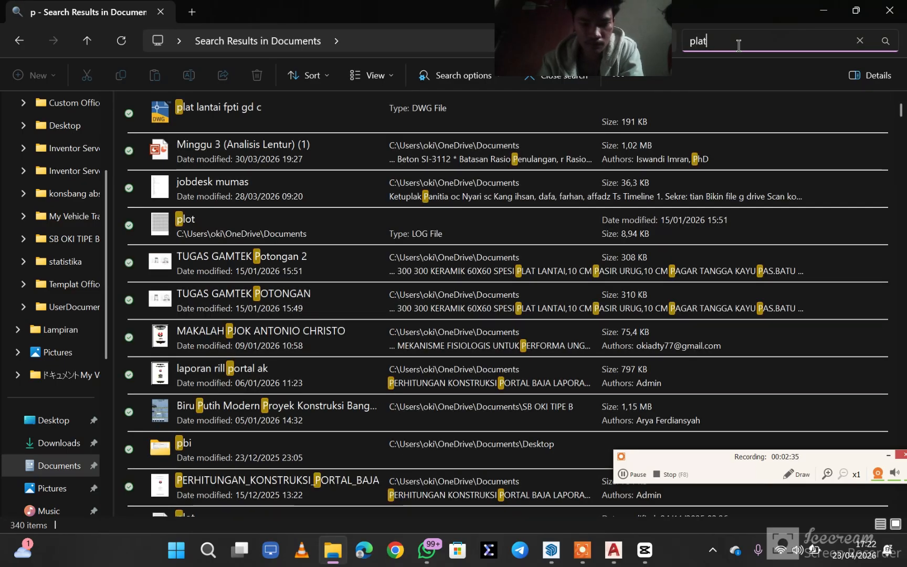
{"action": "left_click", "coordinate": [382, 117]}
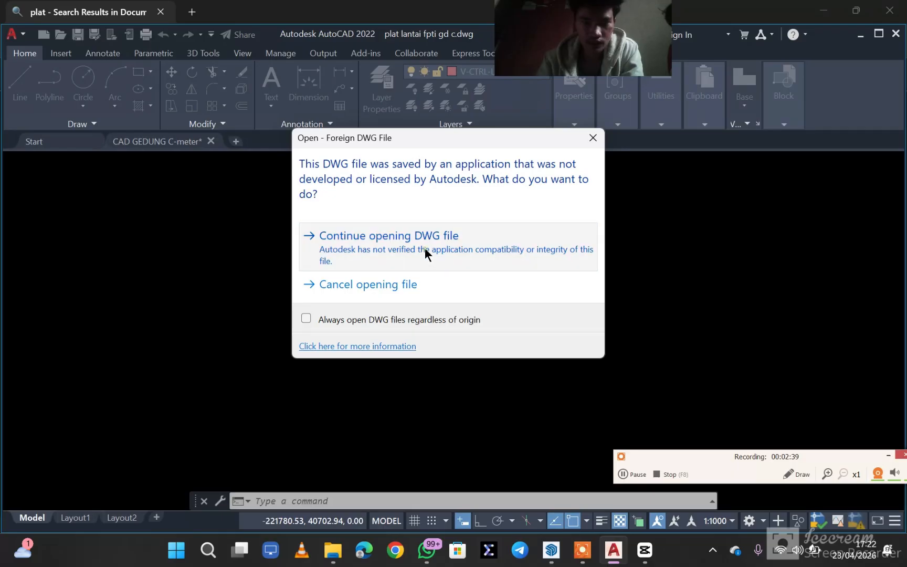
{"action": "left_click", "coordinate": [425, 248]}
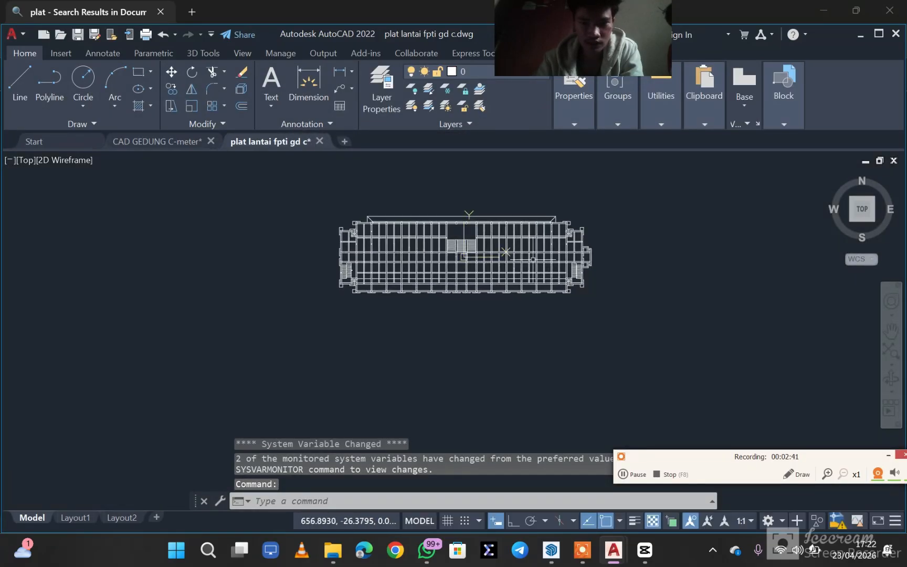
- Examine the exported floor plan's beam grid, columns and stairs, both as a whole and up close
{"action": "mouse_move", "coordinate": [531, 236]}
{"action": "middle_mouse_down"}
{"action": "mouse_move", "coordinate": [538, 327]}
{"action": "mouse_move", "coordinate": [550, 256]}
{"action": "middle_mouse_up"}
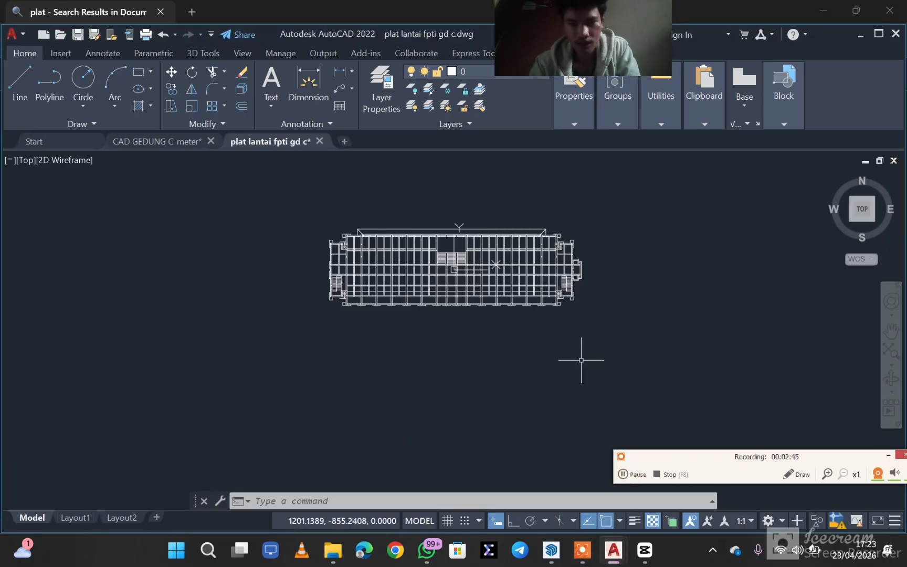
{"action": "middle_click_drag", "start_coordinate": [457, 286], "coordinate": [540, 321]}
{"action": "scroll", "coordinate": [581, 352], "scroll_direction": "up", "scroll_amount": 4}
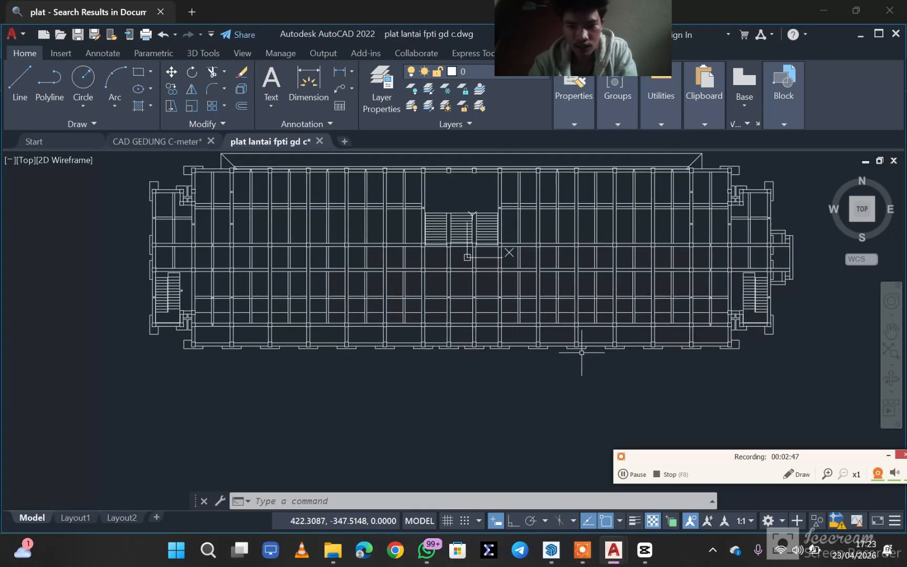
{"action": "scroll", "coordinate": [581, 352], "scroll_direction": "up", "scroll_amount": 4}
{"action": "middle_click_drag", "start_coordinate": [462, 261], "coordinate": [898, 368]}
{"action": "scroll", "coordinate": [480, 255], "scroll_direction": "down", "scroll_amount": 2}
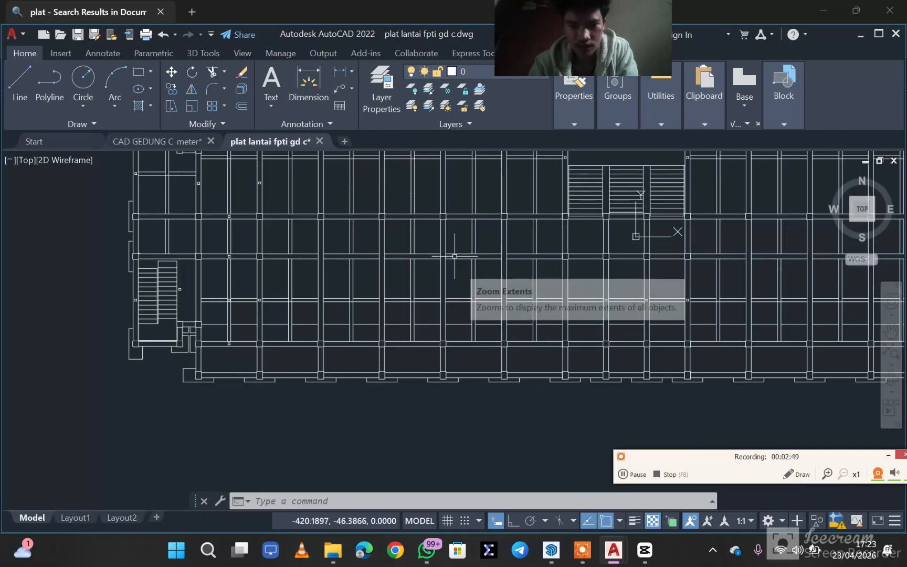
{"action": "middle_click_drag", "start_coordinate": [434, 257], "coordinate": [612, 412]}
{"action": "scroll", "coordinate": [381, 251], "scroll_direction": "up", "scroll_amount": 4}
{"action": "middle_click_drag", "start_coordinate": [383, 250], "coordinate": [391, 257]}
{"action": "scroll", "coordinate": [496, 288], "scroll_direction": "down", "scroll_amount": 2}
{"action": "scroll", "coordinate": [344, 206], "scroll_direction": "down", "scroll_amount": 4}
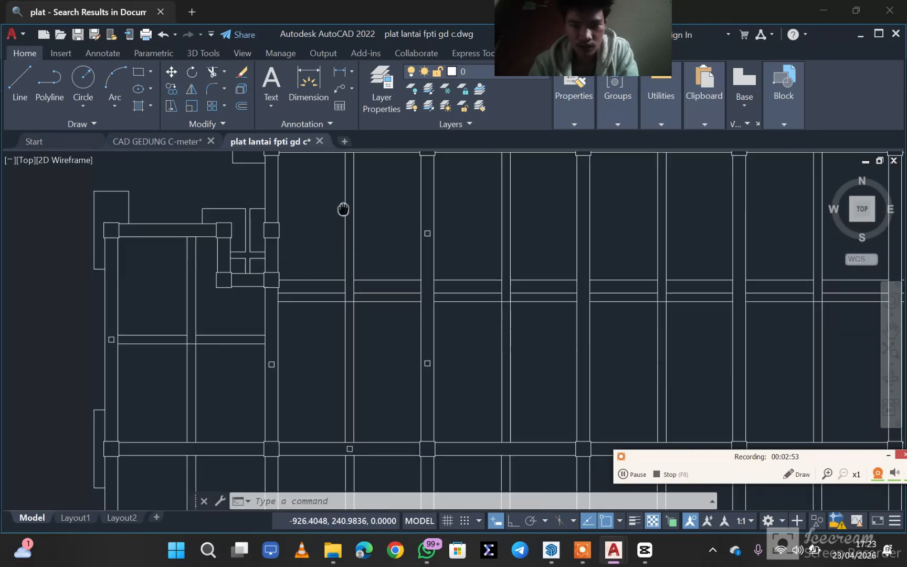
{"action": "mouse_move", "coordinate": [371, 199]}
{"action": "middle_mouse_down"}
{"action": "mouse_move", "coordinate": [486, 328]}
{"action": "mouse_move", "coordinate": [592, 336]}
{"action": "middle_mouse_up"}
{"action": "scroll", "coordinate": [583, 318], "scroll_direction": "down", "scroll_amount": 5}
{"action": "scroll", "coordinate": [575, 324], "scroll_direction": "up", "scroll_amount": 3}
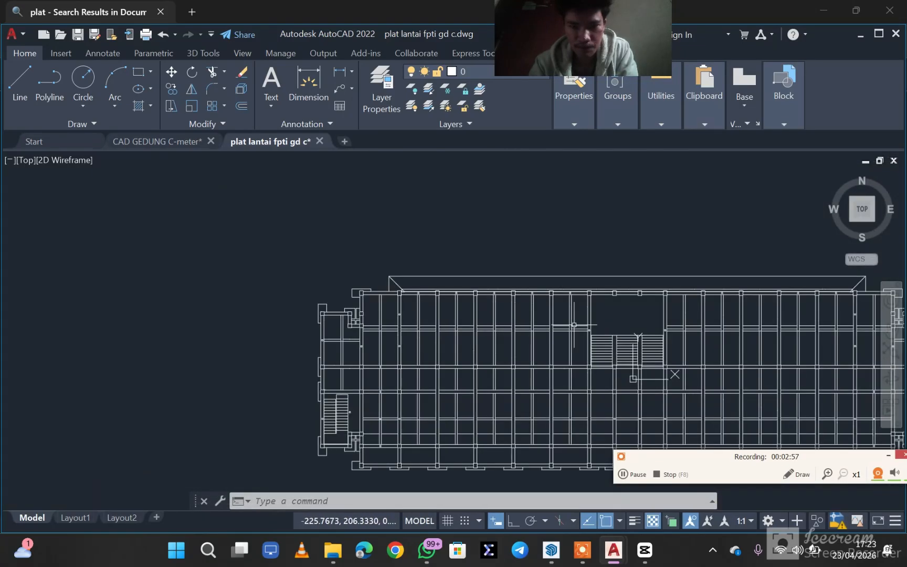
- Inspect the columns and beams at the northwest corner of the exported plan, ending with an overview of the plan
{"action": "scroll", "coordinate": [270, 278], "scroll_direction": "up", "scroll_amount": 2}
{"action": "middle_click_drag", "start_coordinate": [253, 274], "coordinate": [540, 303]}
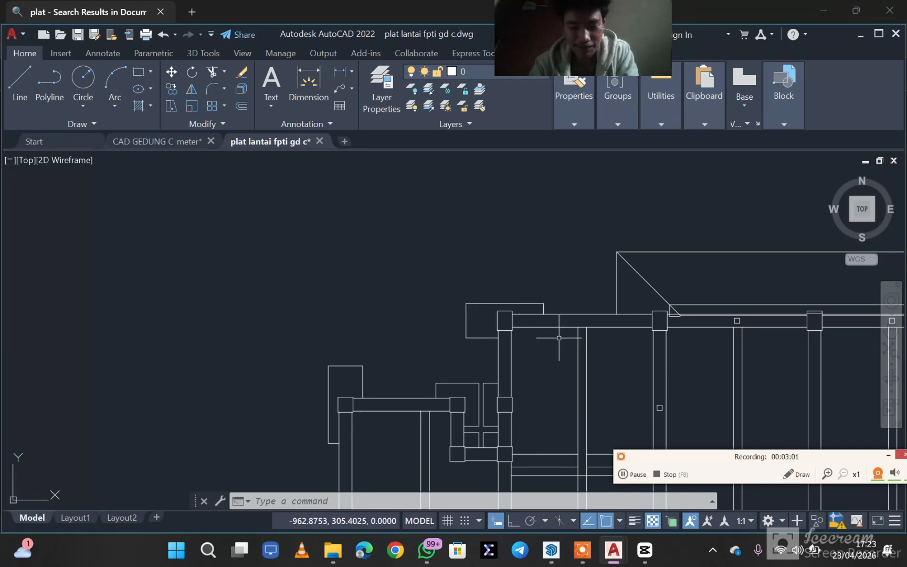
{"action": "middle_click_drag", "start_coordinate": [522, 340], "coordinate": [524, 281]}
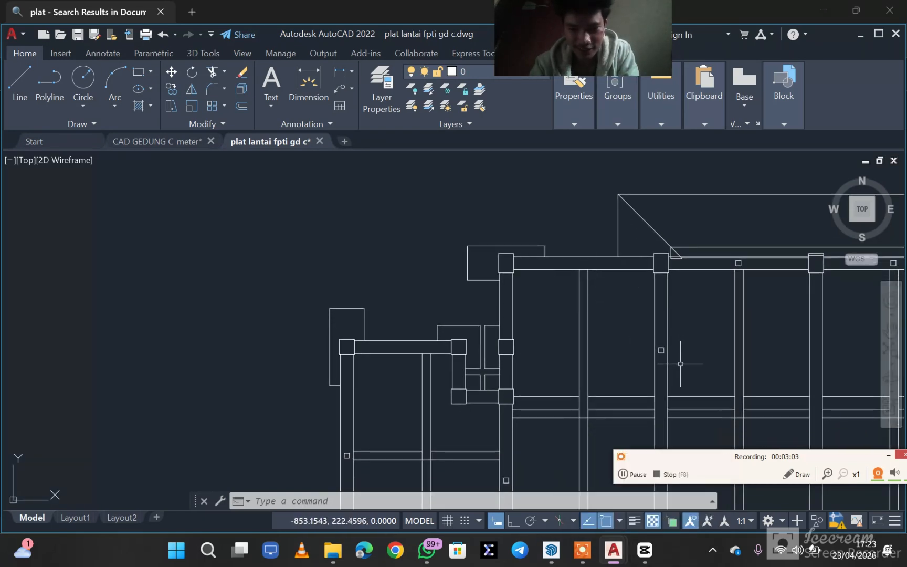
{"action": "left_click", "coordinate": [636, 475]}
{"action": "left_click", "coordinate": [513, 340]}
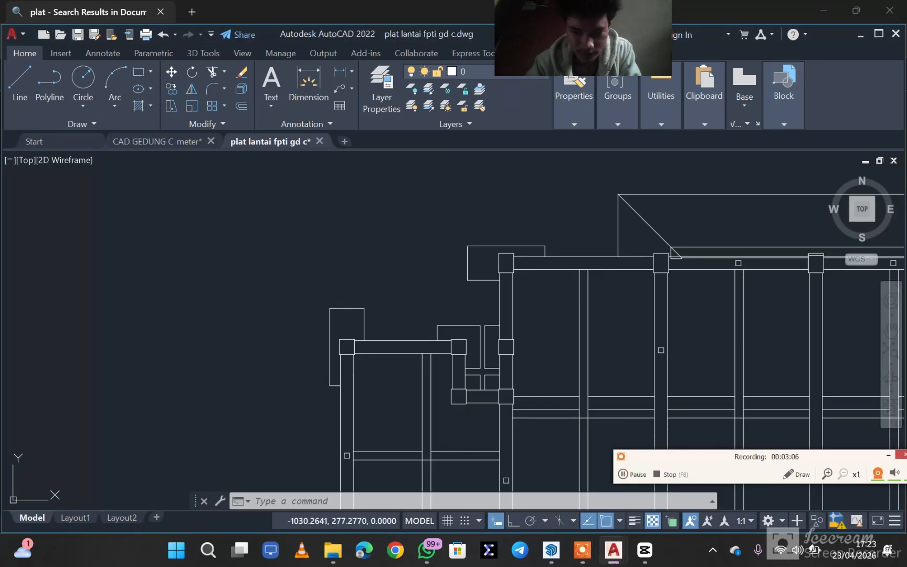
{"action": "scroll", "coordinate": [512, 284], "scroll_direction": "down", "scroll_amount": 3}
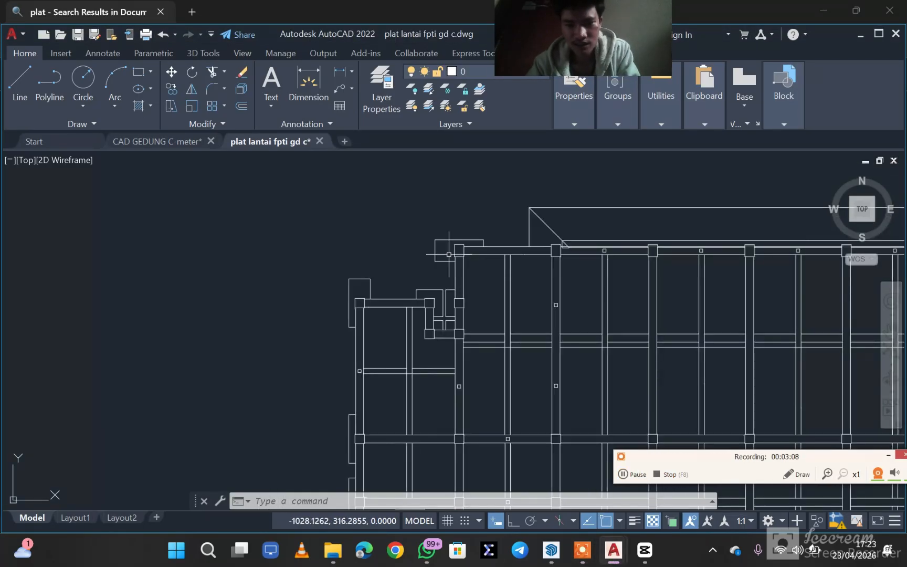
{"action": "scroll", "coordinate": [584, 311], "scroll_direction": "down", "scroll_amount": 6}
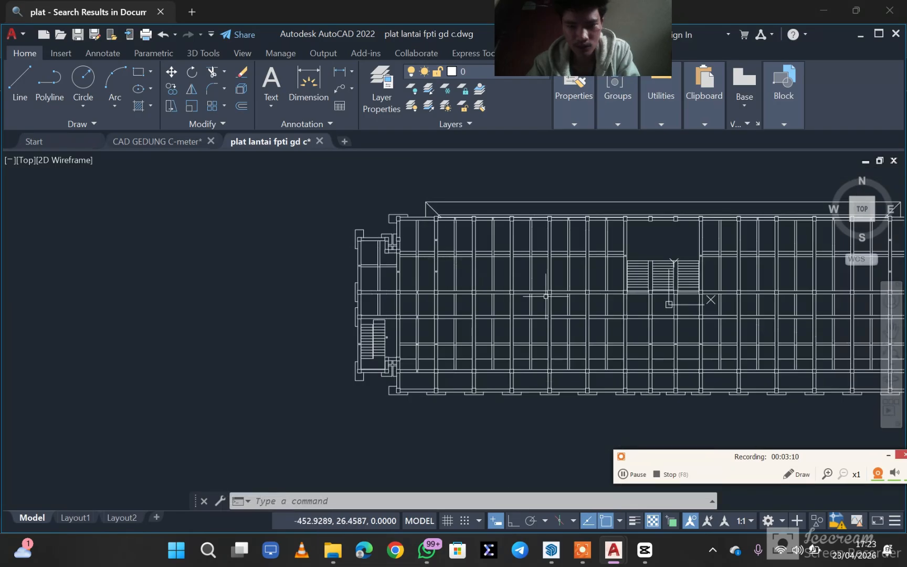
{"action": "scroll", "coordinate": [455, 265], "scroll_direction": "up", "scroll_amount": 3}
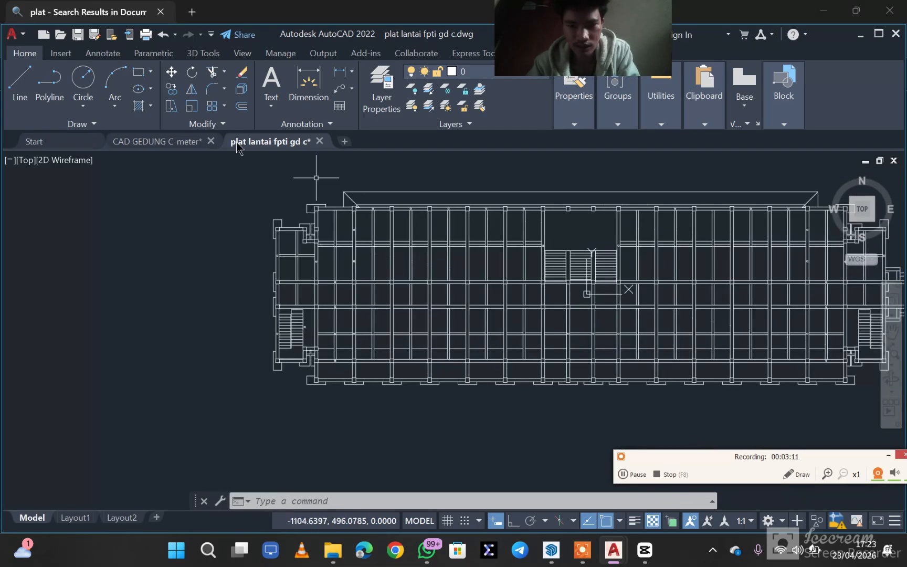
- Switch to the CAD GEDUNG C-meter drawing and examine its separate floor grids from different angles
{"action": "left_click", "coordinate": [158, 141]}
{"action": "mouse_move", "coordinate": [502, 288]}
{"action": "middle_mouse_down"}
{"action": "mouse_move", "coordinate": [482, 348]}
{"action": "mouse_move", "coordinate": [486, 401]}
{"action": "mouse_move", "coordinate": [486, 374]}
{"action": "middle_mouse_up"}
{"action": "scroll", "coordinate": [469, 255], "scroll_direction": "up", "scroll_amount": 5}
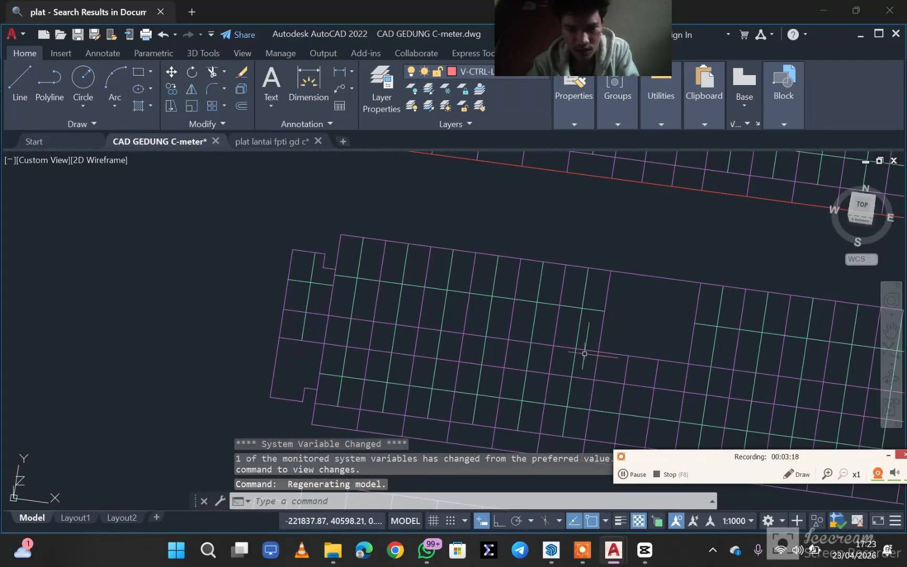
{"action": "mouse_move", "coordinate": [568, 350]}
{"action": "middle_mouse_down"}
{"action": "mouse_move", "coordinate": [437, 332]}
{"action": "mouse_move", "coordinate": [363, 300]}
{"action": "middle_mouse_up"}
{"action": "scroll", "coordinate": [441, 286], "scroll_direction": "down", "scroll_amount": 2}
{"action": "mouse_move", "coordinate": [447, 285]}
{"action": "middle_mouse_down"}
{"action": "mouse_move", "coordinate": [575, 342]}
{"action": "mouse_move", "coordinate": [543, 399]}
{"action": "middle_mouse_up"}
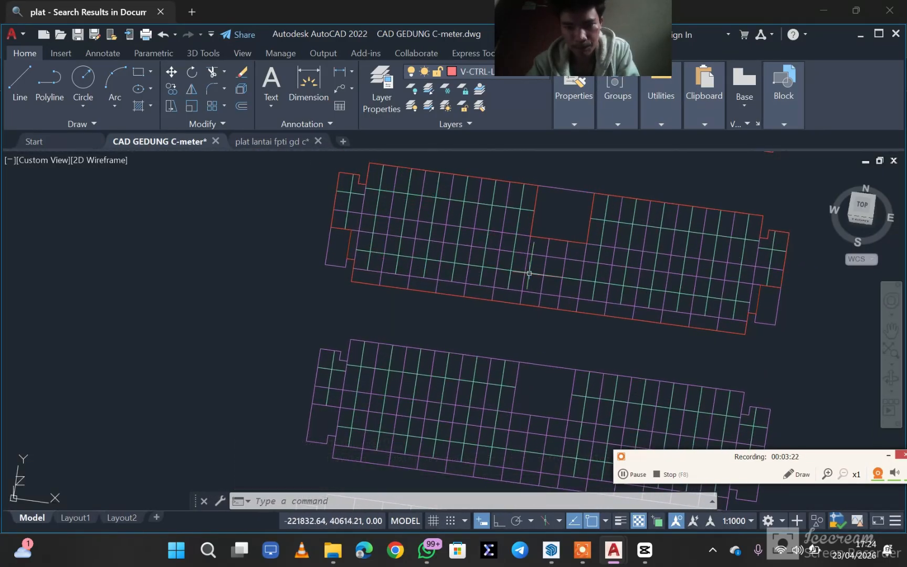
{"action": "middle_click_drag", "start_coordinate": [529, 273], "coordinate": [496, 261], "text": "shift"}
{"action": "left_click", "coordinate": [642, 475]}
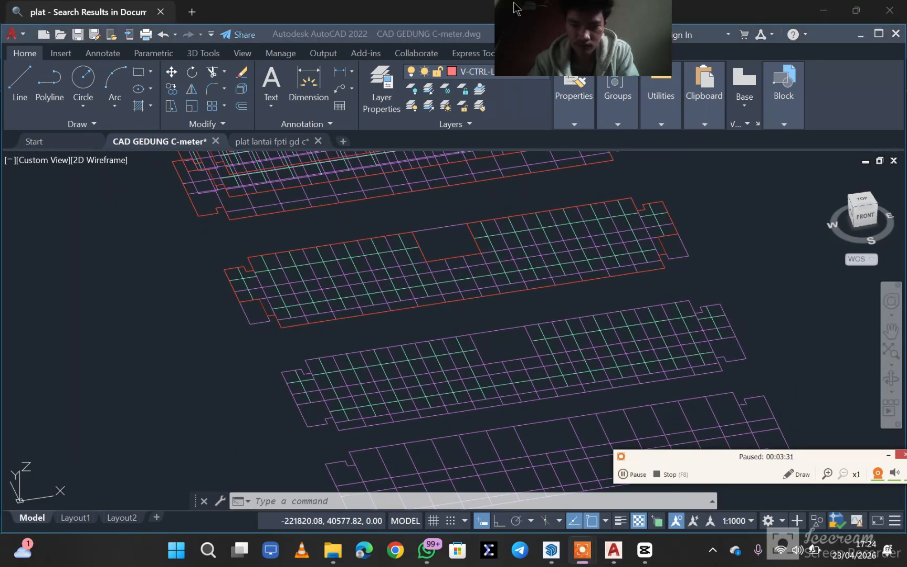
{"action": "left_click", "coordinate": [496, 342]}
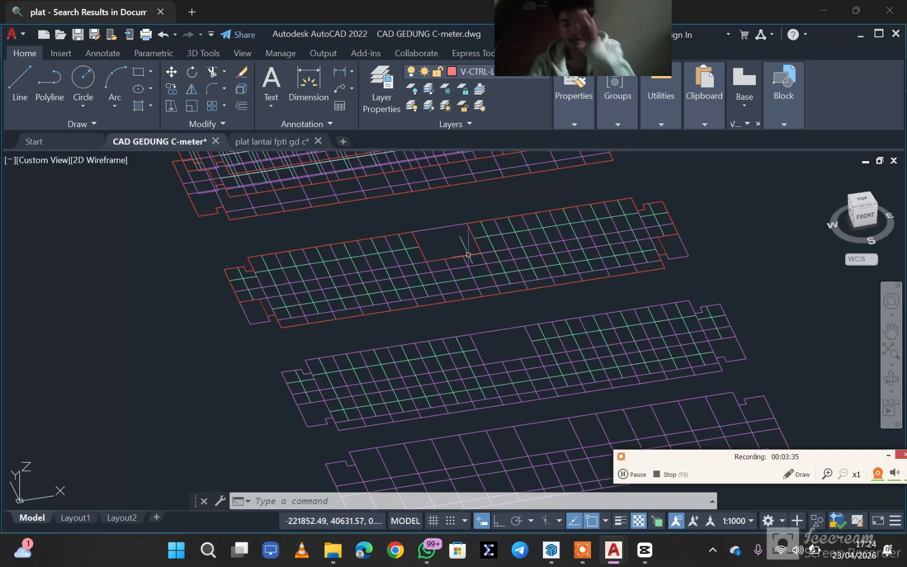
- Check the whole plan in the "plat lantai fpti gd c" drawing and switch to SketchUp to view the sectioned building at an angle
{"action": "left_click", "coordinate": [278, 142]}
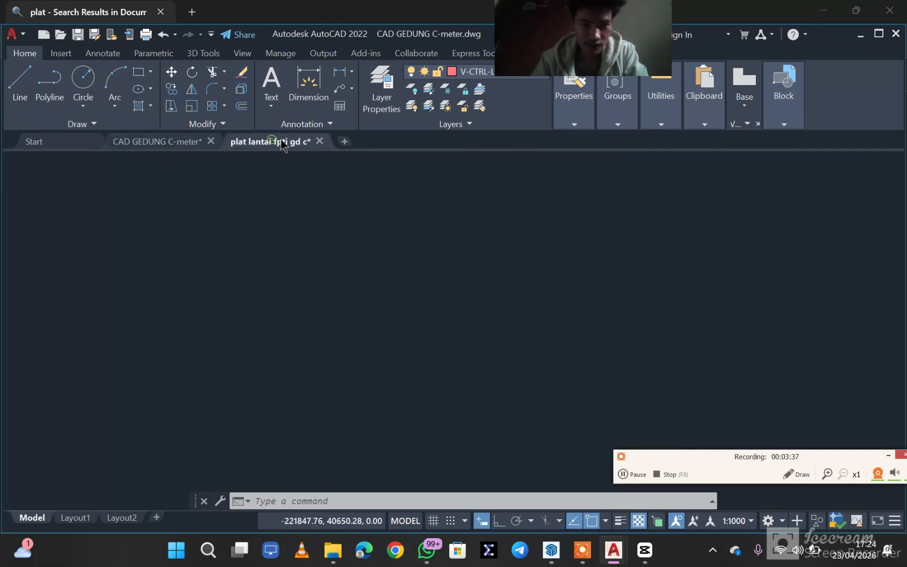
{"action": "scroll", "coordinate": [531, 316], "scroll_direction": "down", "scroll_amount": 3}
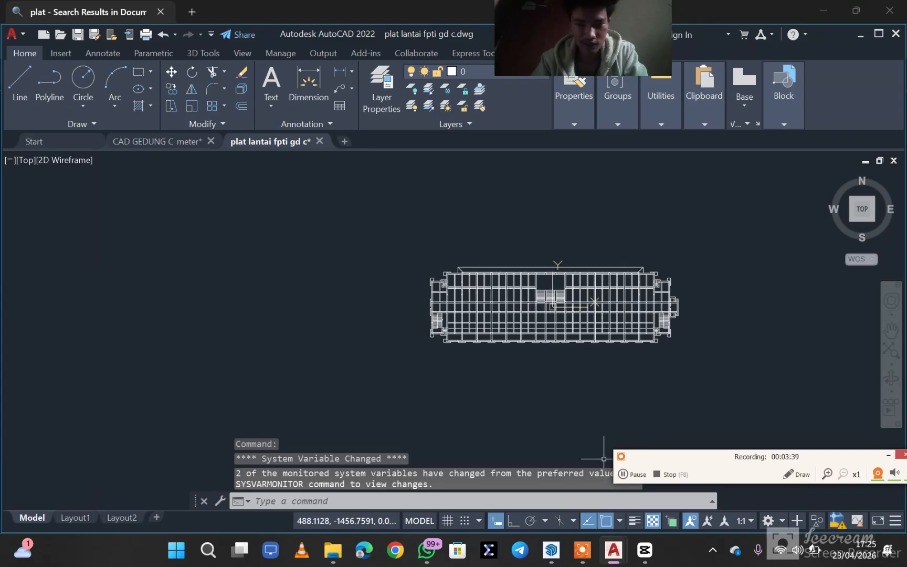
{"action": "left_click", "coordinate": [549, 553]}
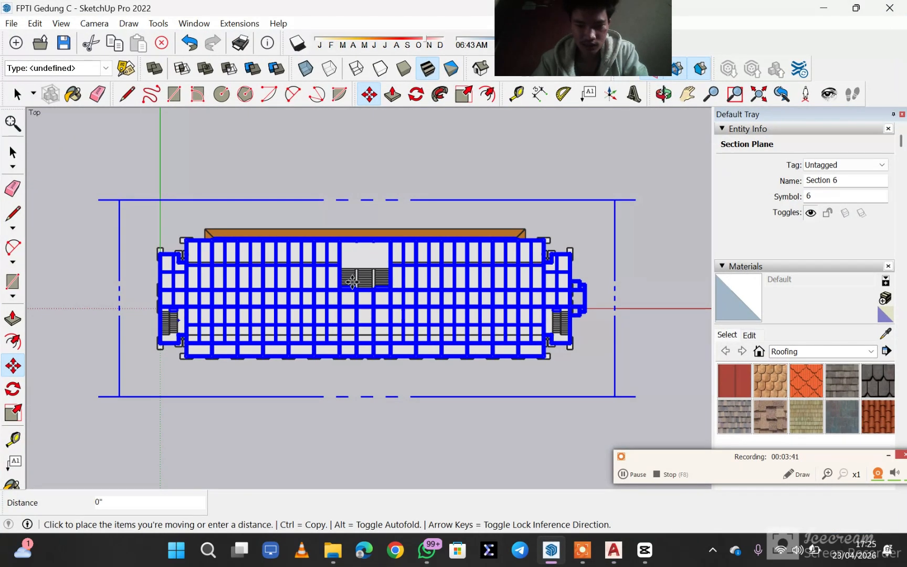
{"action": "mouse_move", "coordinate": [358, 432]}
{"action": "middle_mouse_down"}
{"action": "mouse_move", "coordinate": [372, 398]}
{"action": "mouse_move", "coordinate": [377, 324]}
{"action": "mouse_move", "coordinate": [388, 318]}
{"action": "mouse_move", "coordinate": [388, 342]}
{"action": "mouse_move", "coordinate": [385, 326]}
{"action": "middle_mouse_up"}
{"action": "key", "text": "Escape"}
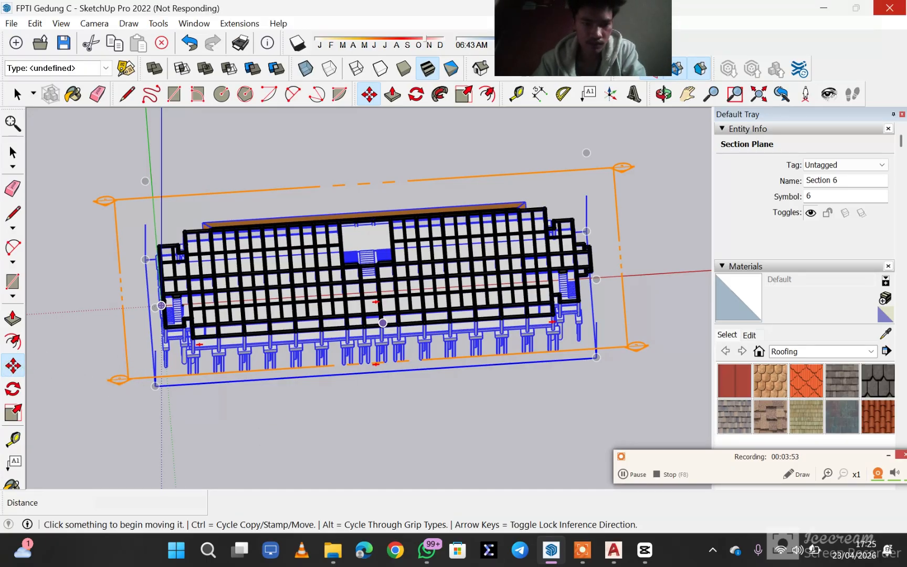
- Raise the Section 6 plane vertically by about 38' 2" so that it cuts through the upper roof
{"action": "left_click", "coordinate": [14, 367]}
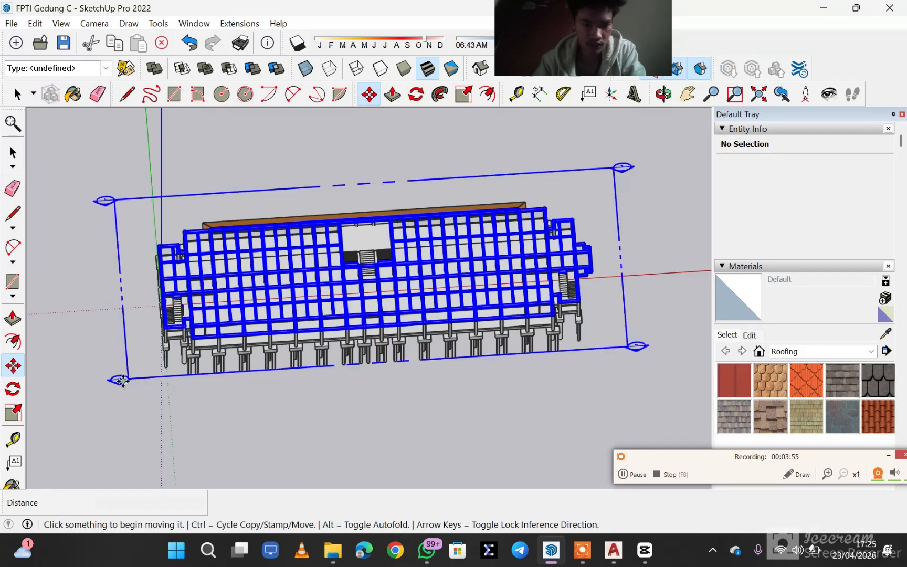
{"action": "left_click", "coordinate": [122, 380]}
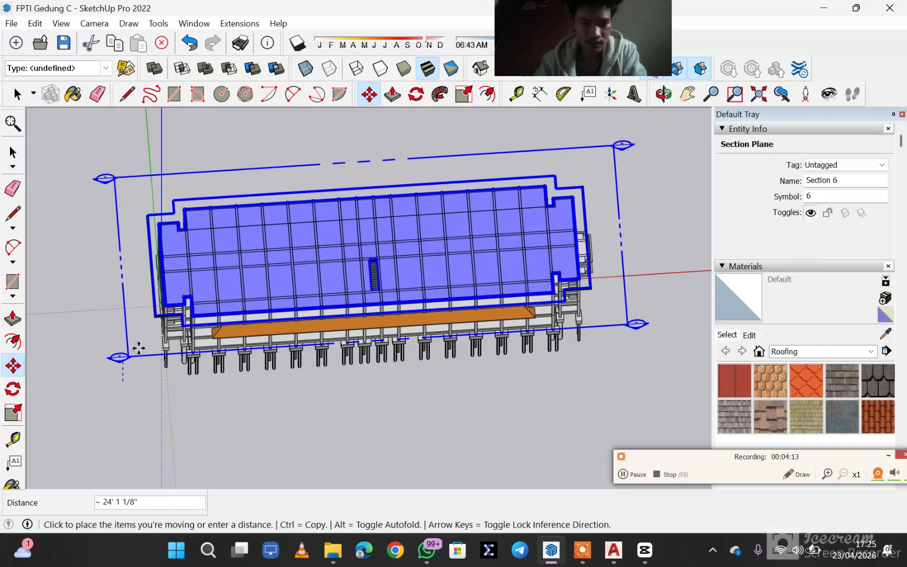
{"action": "left_click", "coordinate": [155, 323]}
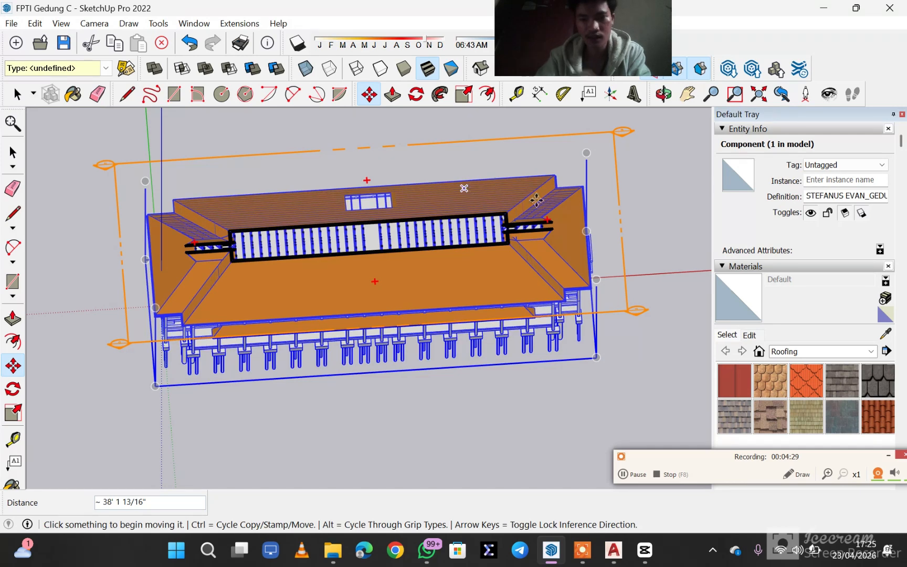
{"action": "left_click", "coordinate": [625, 475]}
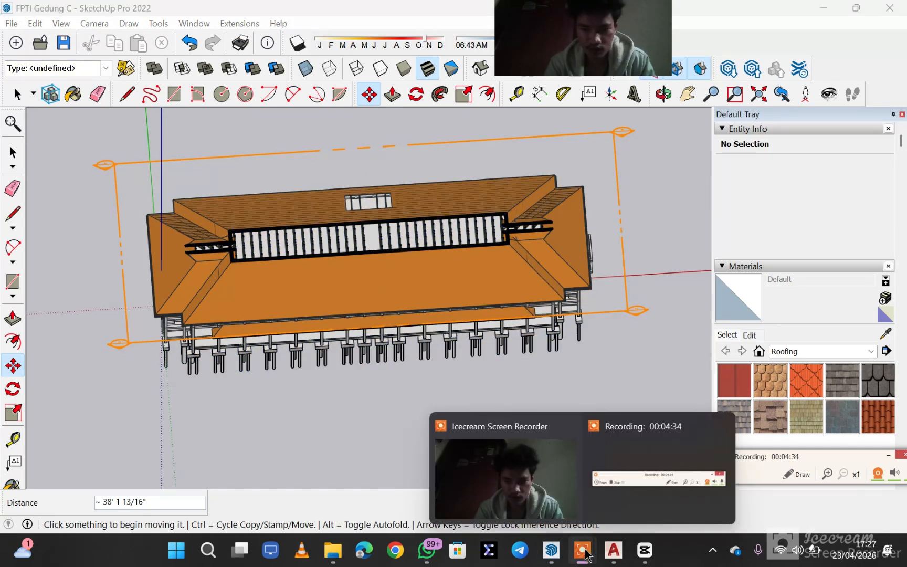
- Switch to the CAD GEDUNG C-meter drawing in AutoCAD and examine its separate and stacked floor grids from above and from the side
{"action": "mouse_move", "coordinate": [617, 557]}
{"action": "left_click", "coordinate": [573, 479]}
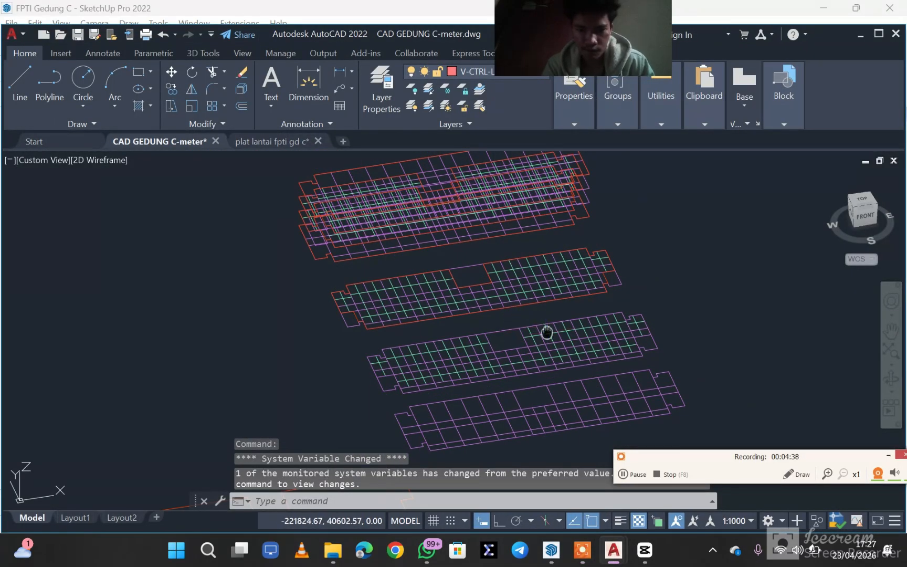
{"action": "middle_click_drag", "start_coordinate": [546, 332], "coordinate": [522, 328]}
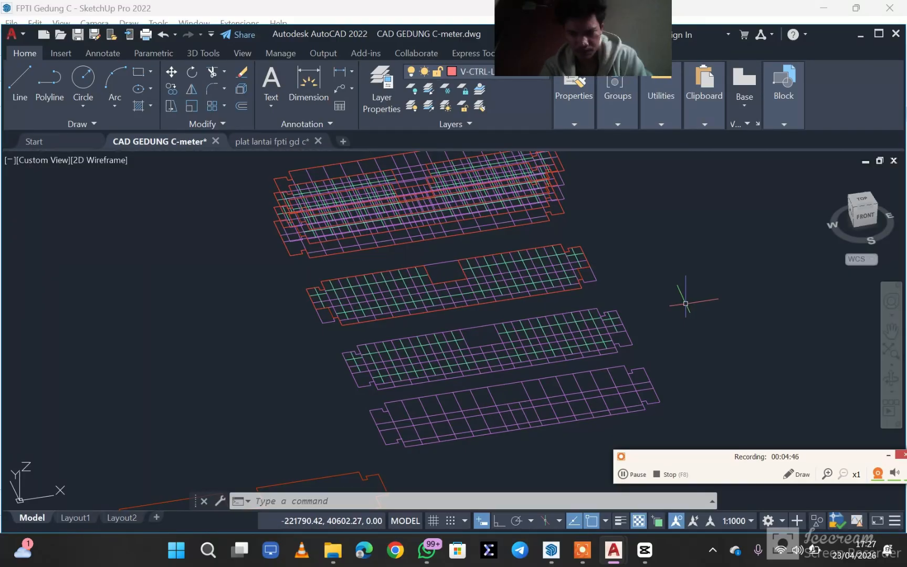
{"action": "middle_click_drag", "start_coordinate": [525, 294], "coordinate": [619, 378], "text": "shift"}
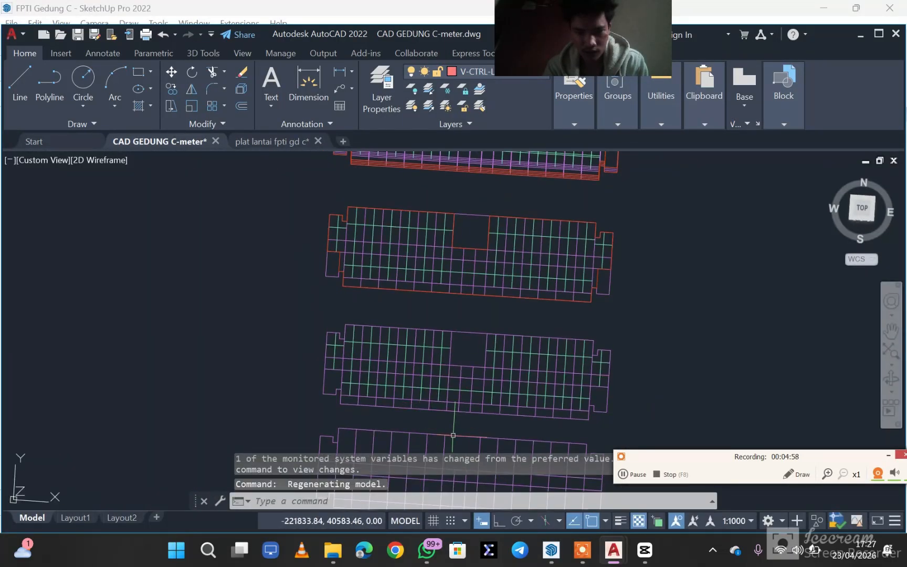
{"action": "mouse_move", "coordinate": [486, 245]}
{"action": "middle_mouse_down"}
{"action": "mouse_move", "coordinate": [474, 336]}
{"action": "mouse_move", "coordinate": [587, 431]}
{"action": "mouse_move", "coordinate": [582, 390]}
{"action": "mouse_move", "coordinate": [595, 336]}
{"action": "middle_mouse_up"}
{"action": "mouse_move", "coordinate": [604, 409]}
{"action": "middle_mouse_down"}
{"action": "mouse_move", "coordinate": [642, 301]}
{"action": "mouse_move", "coordinate": [761, 176]}
{"action": "mouse_move", "coordinate": [765, 192]}
{"action": "mouse_move", "coordinate": [789, 181]}
{"action": "mouse_move", "coordinate": [781, 171]}
{"action": "mouse_move", "coordinate": [747, 179]}
{"action": "middle_mouse_up"}
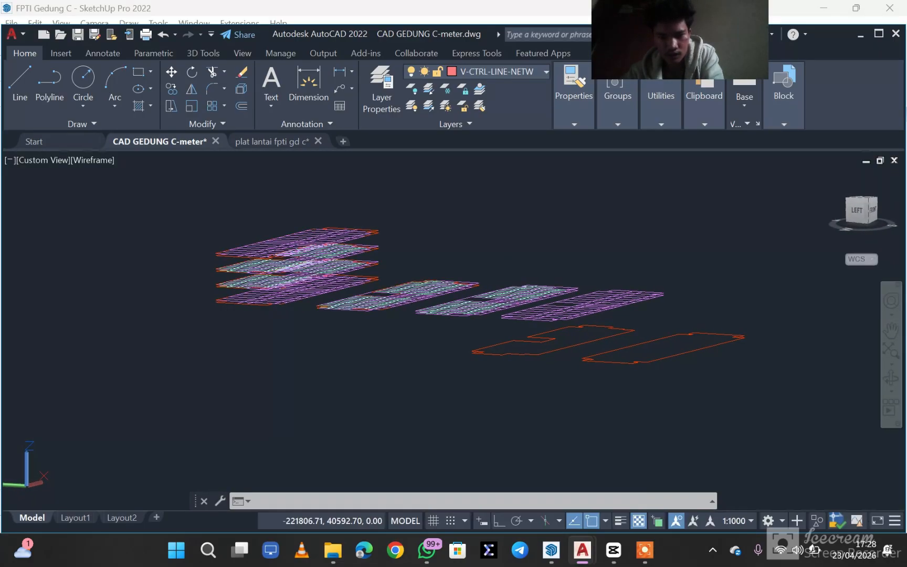
{"action": "middle_click_drag", "start_coordinate": [765, 284], "coordinate": [451, 257]}
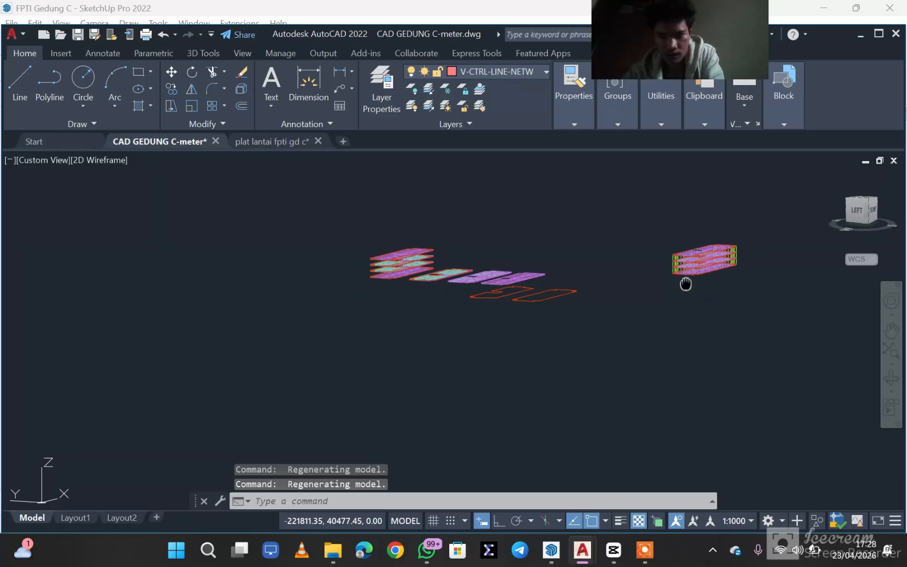
- Inspect the assembled frame's columns and storey levels up close and in a straight view of its left side
{"action": "middle_click_drag", "start_coordinate": [685, 284], "coordinate": [646, 277]}
{"action": "scroll", "coordinate": [645, 278], "scroll_direction": "up", "scroll_amount": 6}
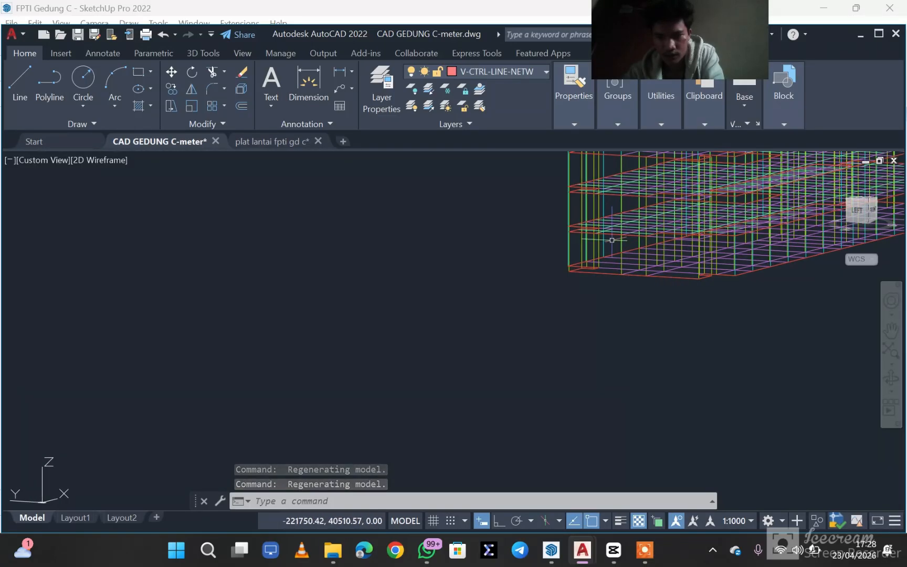
{"action": "middle_click_drag", "start_coordinate": [612, 240], "coordinate": [497, 346], "text": "shift"}
{"action": "scroll", "coordinate": [537, 365], "scroll_direction": "up", "scroll_amount": 4}
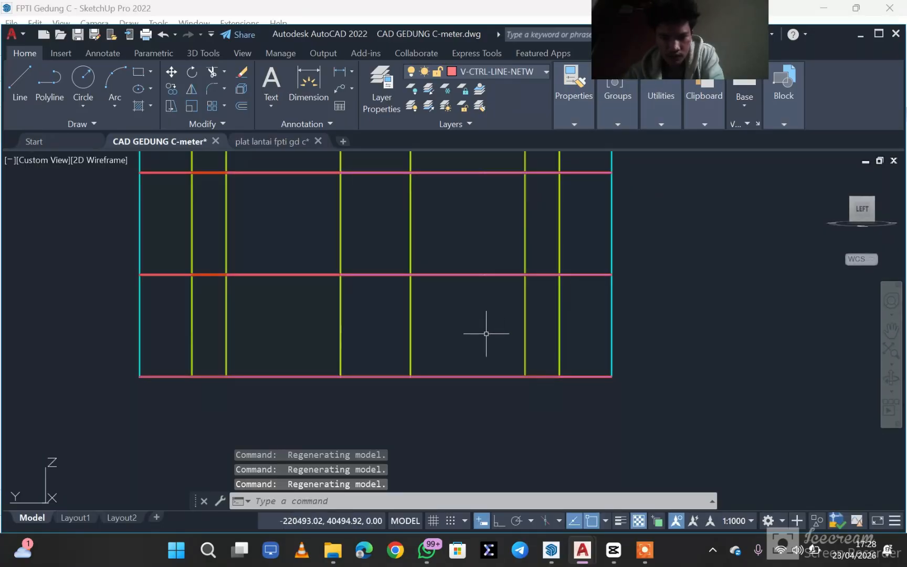
{"action": "scroll", "coordinate": [486, 334], "scroll_direction": "down", "scroll_amount": 2}
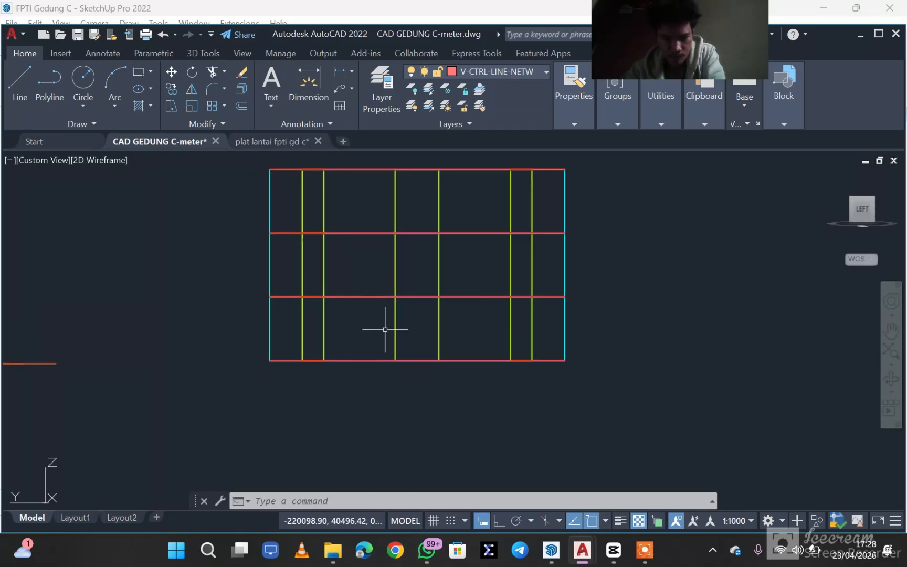
{"action": "left_click", "coordinate": [654, 554]}
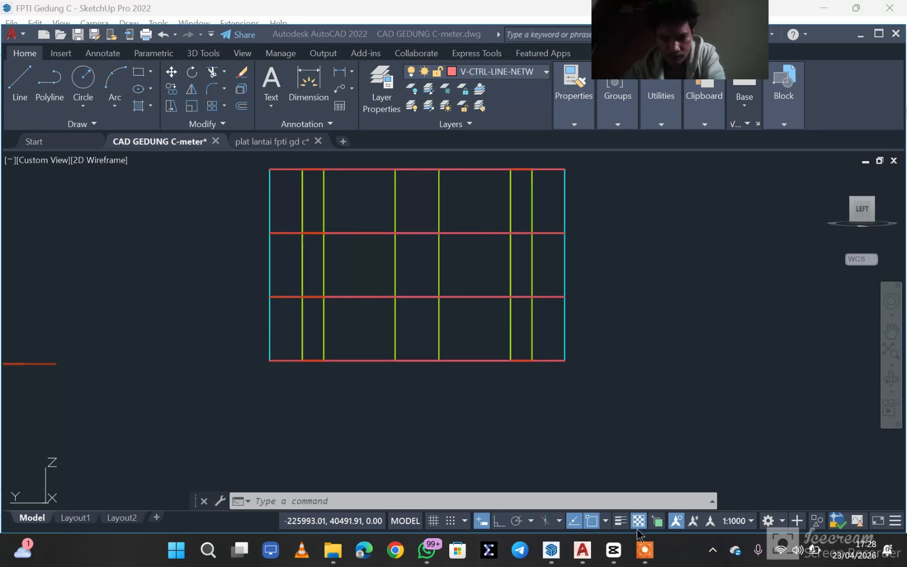
{"action": "left_click", "coordinate": [674, 509]}
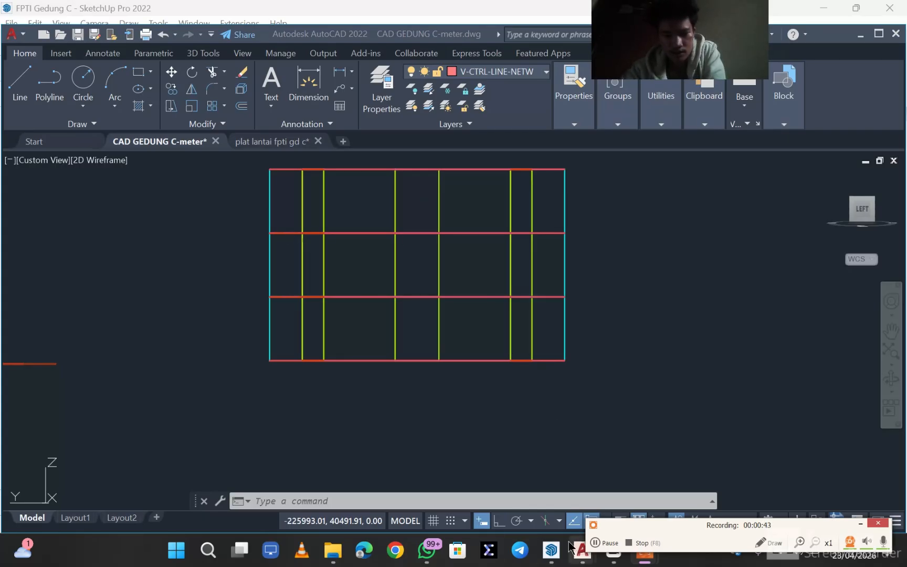
- Switch to SketchUp and lower the Section 6 plane by about 56' 3" so that it cuts through the foundation pile caps
{"action": "mouse_move", "coordinate": [550, 551]}
{"action": "left_click", "coordinate": [517, 489]}
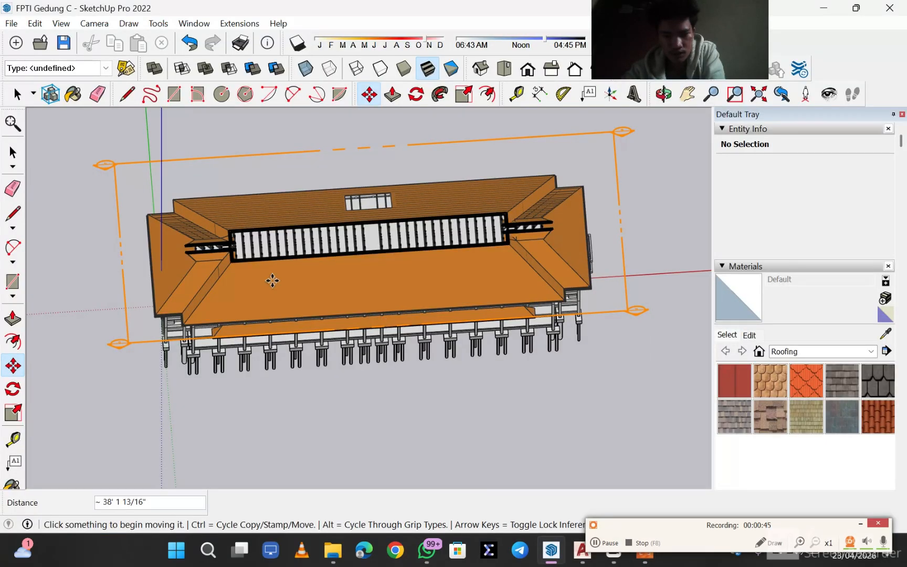
{"action": "left_click", "coordinate": [12, 366]}
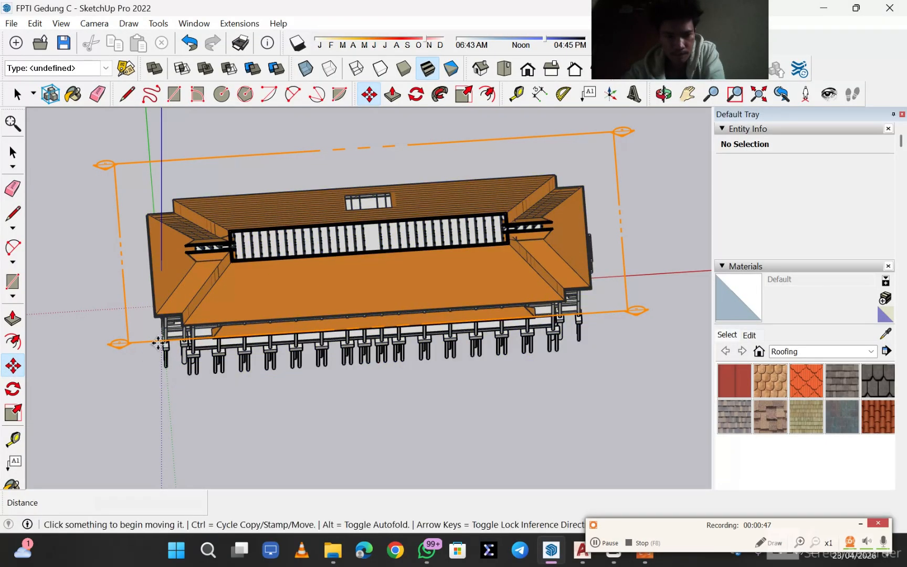
{"action": "left_click", "coordinate": [121, 345]}
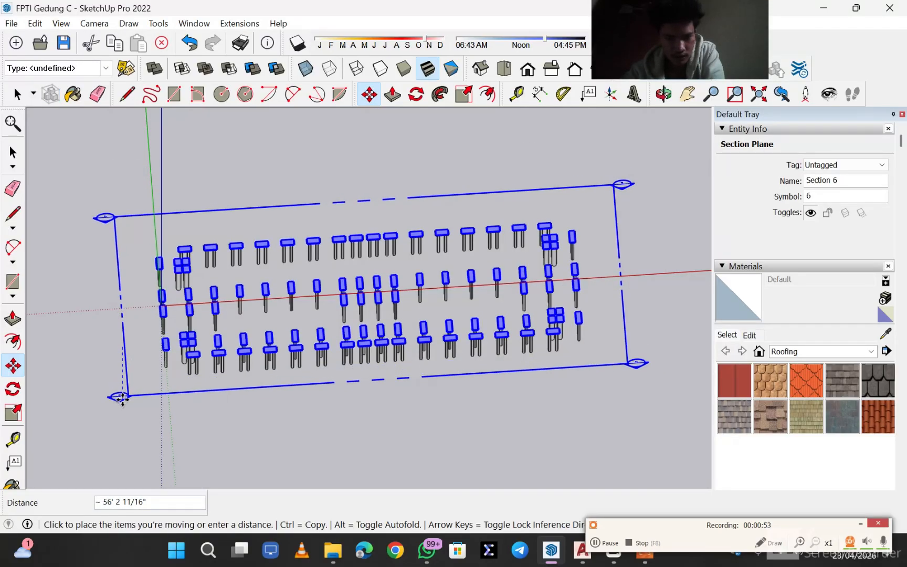
{"action": "left_click", "coordinate": [122, 397]}
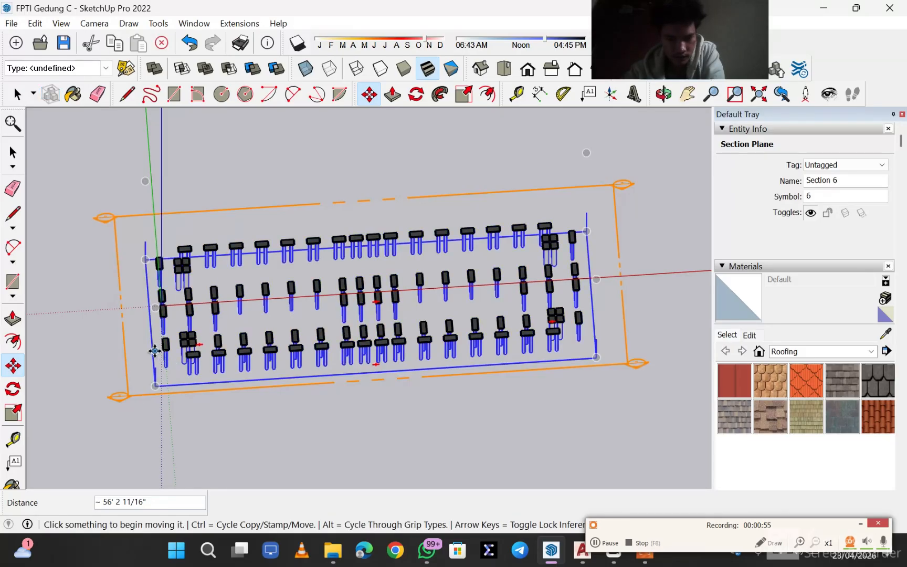
- Raise the Section 6 plane by about 111' so that it clears the top of the roof
{"action": "left_click", "coordinate": [603, 543]}
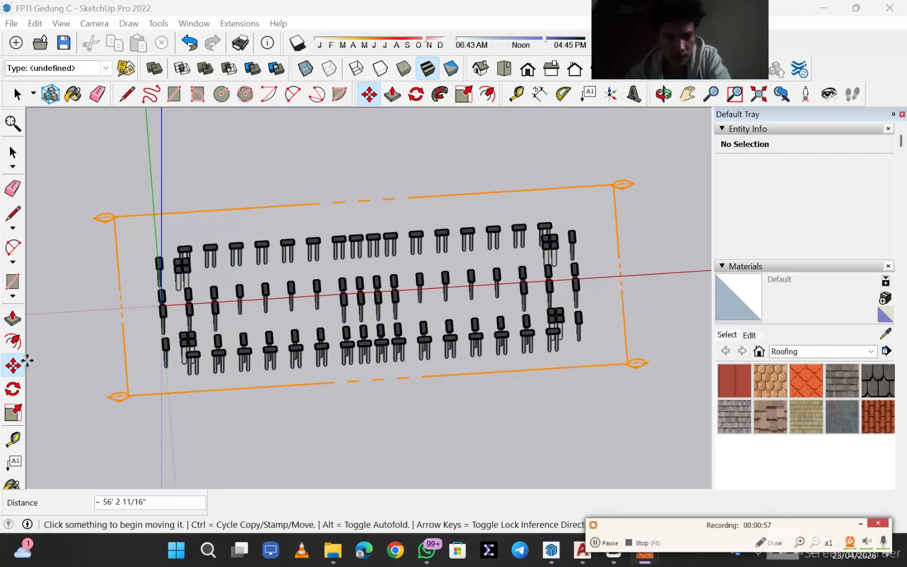
{"action": "left_click", "coordinate": [124, 397]}
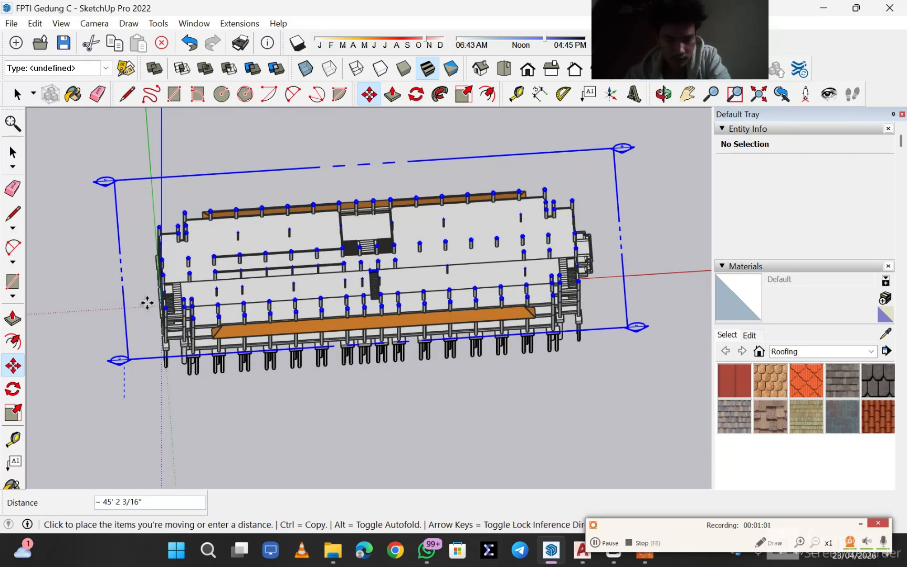
{"action": "left_click", "coordinate": [215, 389]}
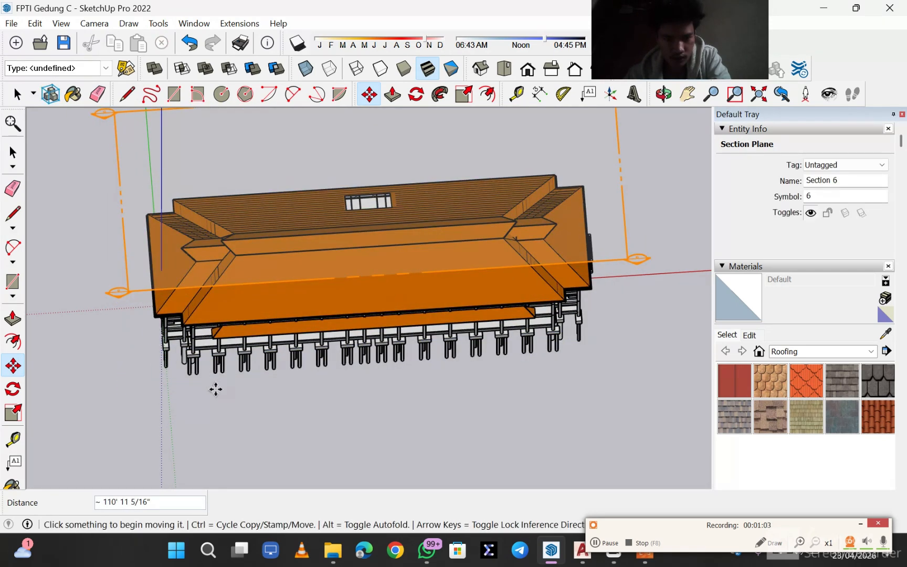
- Examine the complete building's roof, floors, stairs, columns and piles from its end elevation and its corner
{"action": "middle_click_drag", "start_coordinate": [216, 389], "coordinate": [512, 197]}
{"action": "scroll", "coordinate": [427, 246], "scroll_direction": "up", "scroll_amount": 3}
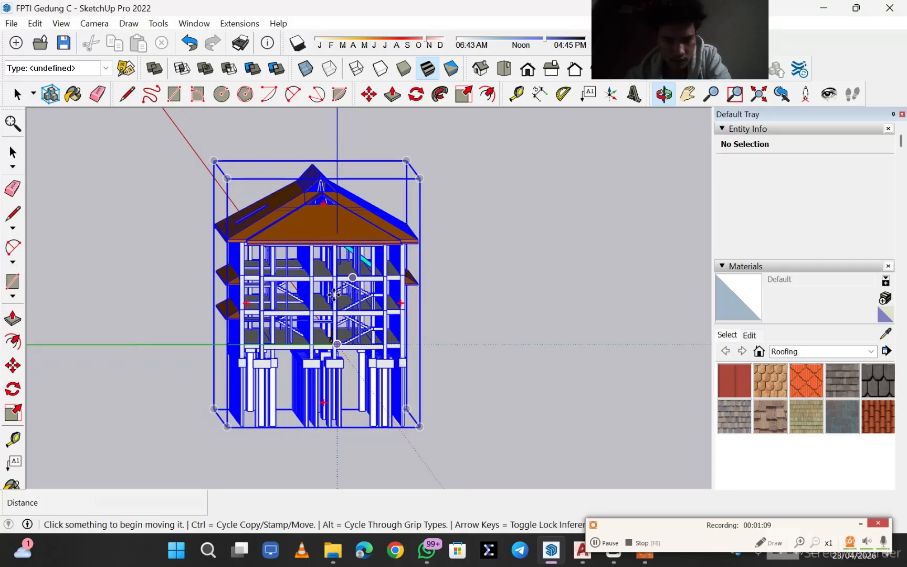
{"action": "scroll", "coordinate": [305, 312], "scroll_direction": "up", "scroll_amount": 1}
{"action": "mouse_move", "coordinate": [281, 314]}
{"action": "middle_mouse_down"}
{"action": "mouse_move", "coordinate": [290, 296]}
{"action": "mouse_move", "coordinate": [264, 315]}
{"action": "middle_mouse_up"}
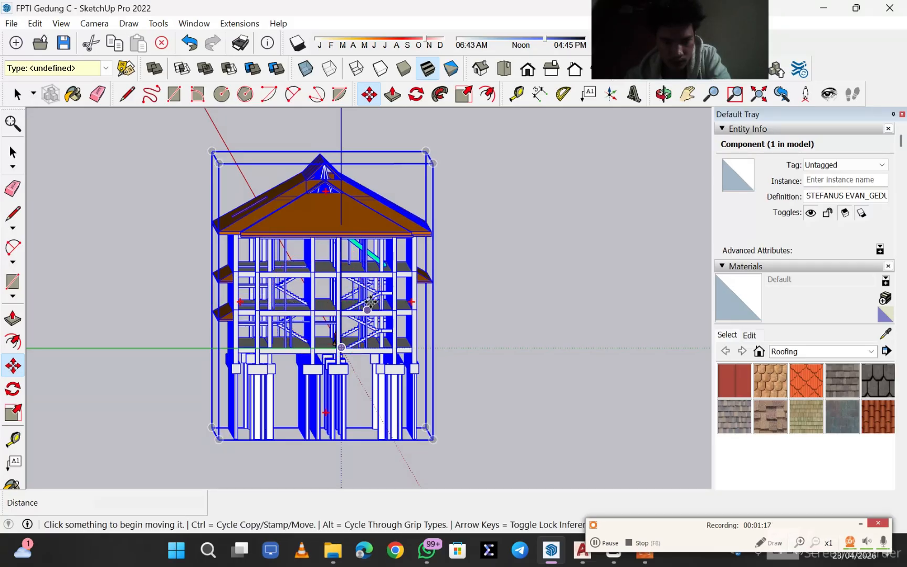
{"action": "middle_click_drag", "start_coordinate": [399, 300], "coordinate": [469, 348]}
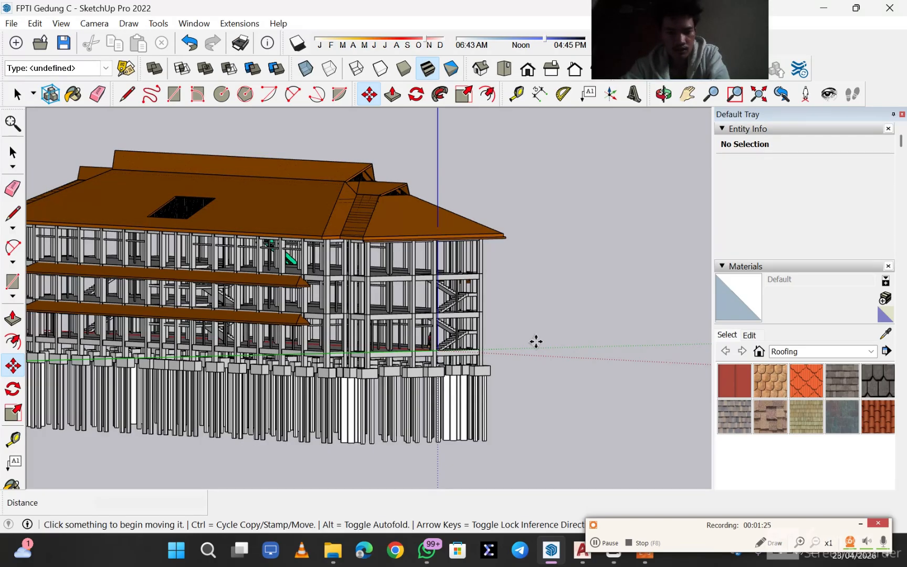
{"action": "left_click", "coordinate": [613, 547]}
{"action": "left_click", "coordinate": [613, 547]}
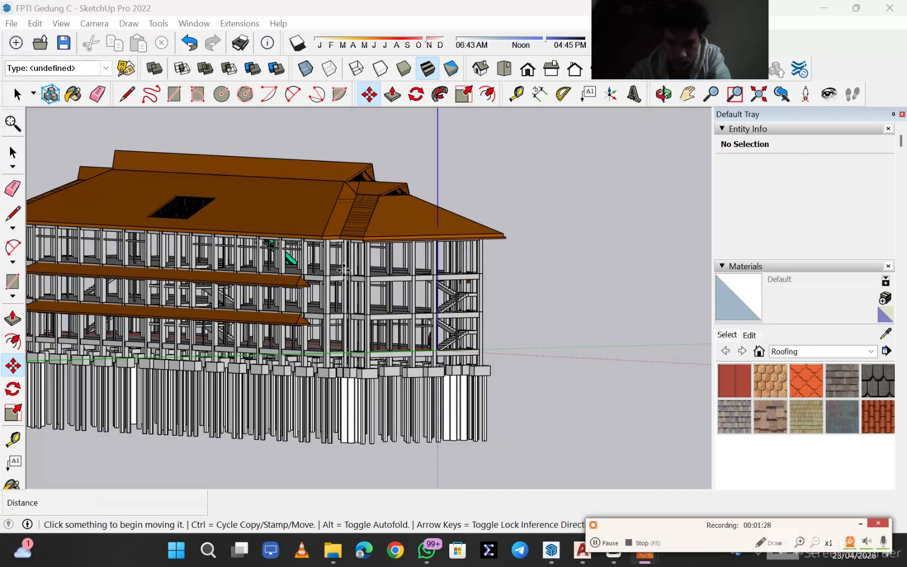
{"action": "scroll", "coordinate": [407, 286], "scroll_direction": "up", "scroll_amount": 3}
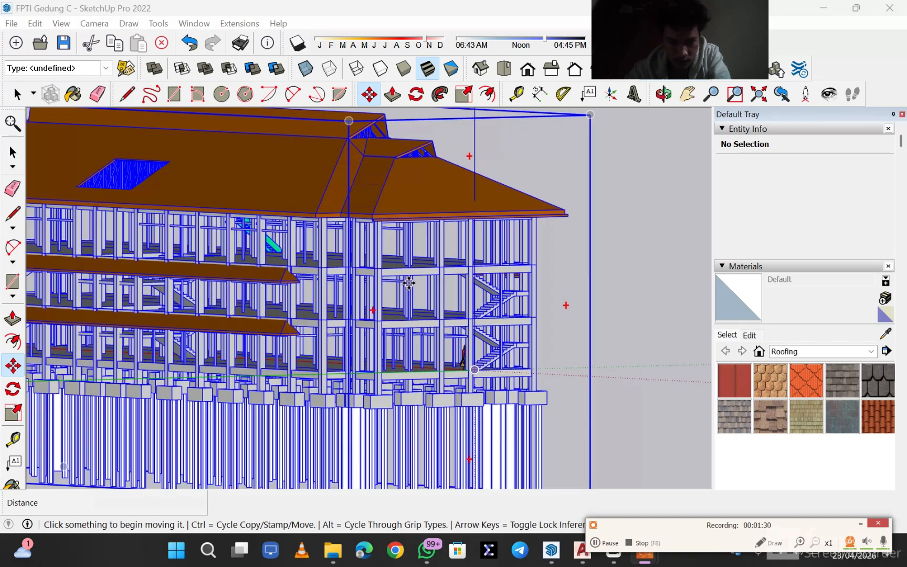
{"action": "middle_click_drag", "start_coordinate": [612, 304], "coordinate": [547, 292]}
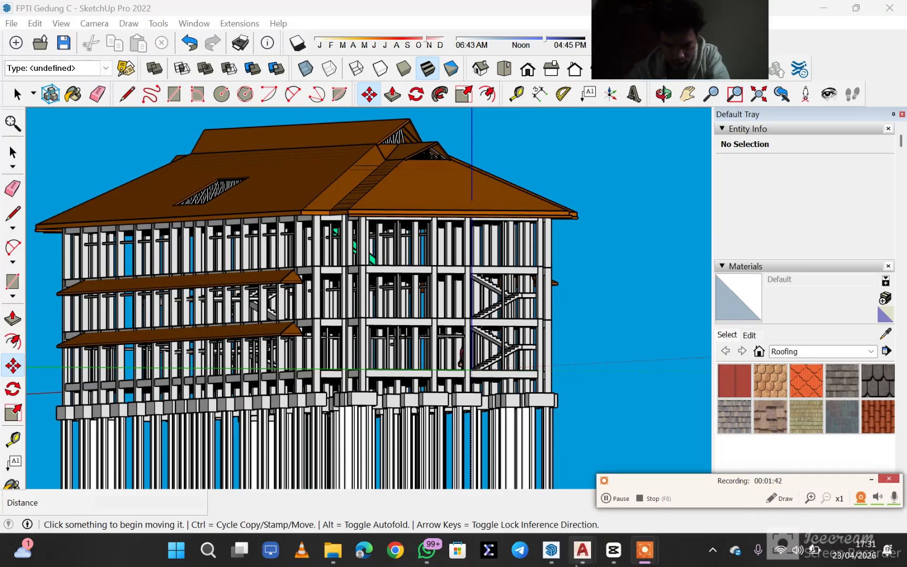
- Switch back to AutoCAD and examine the assembled frame's storeys and columns in a long oblique side view
{"action": "mouse_move", "coordinate": [583, 554]}
{"action": "left_click", "coordinate": [536, 486]}
{"action": "mouse_move", "coordinate": [469, 300]}
{"action": "middle_mouse_down"}
{"action": "mouse_move", "coordinate": [524, 357]}
{"action": "mouse_move", "coordinate": [324, 344]}
{"action": "mouse_move", "coordinate": [345, 356]}
{"action": "mouse_move", "coordinate": [512, 355]}
{"action": "middle_mouse_up"}
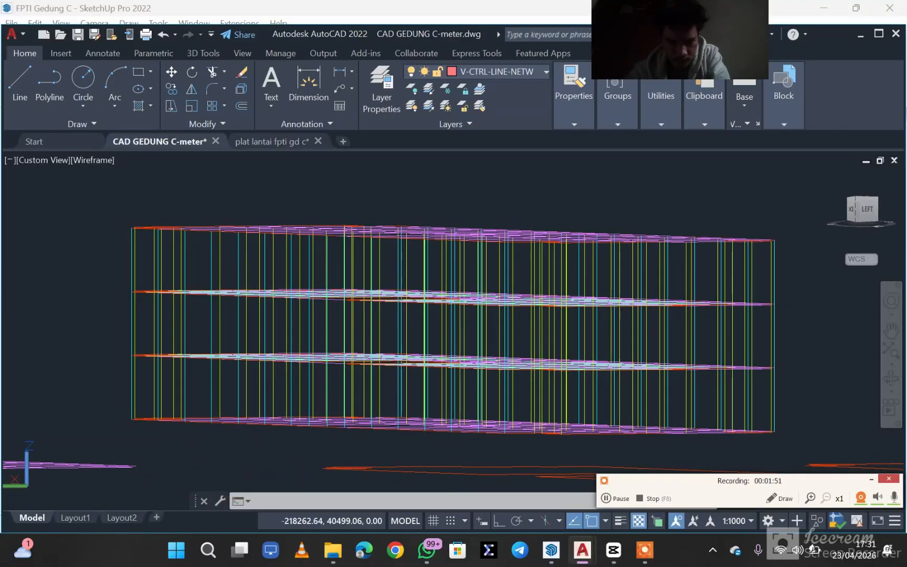
{"action": "left_click", "coordinate": [623, 493]}
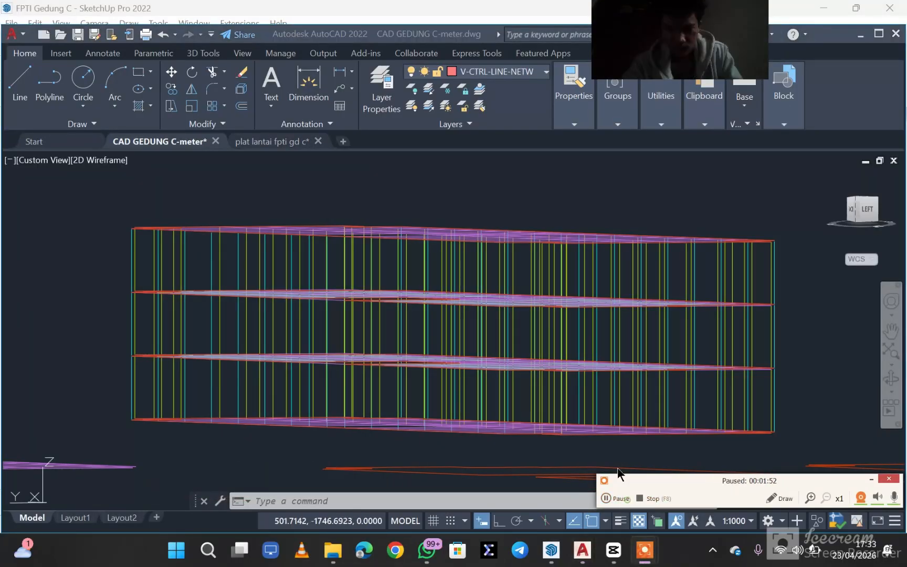
{"action": "left_click", "coordinate": [445, 268]}
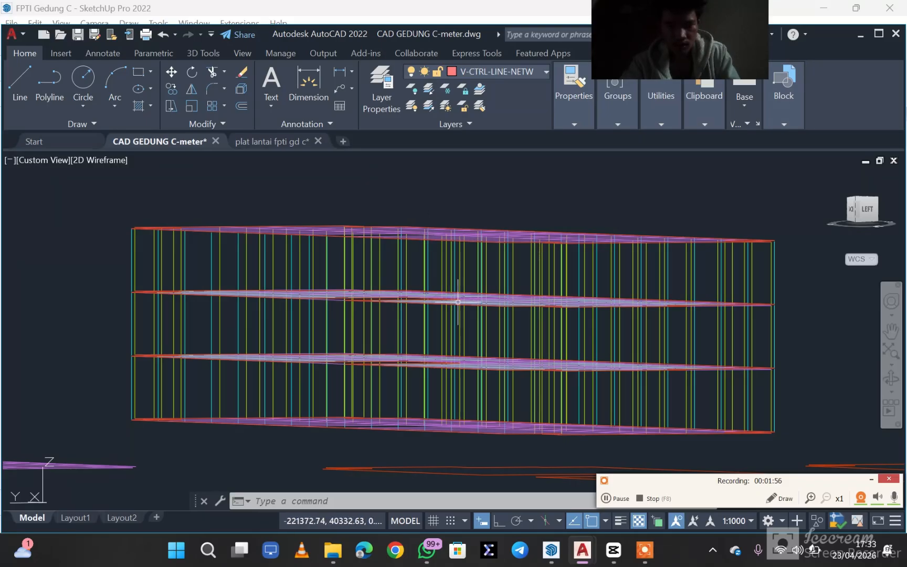
{"action": "middle_click_drag", "start_coordinate": [368, 314], "coordinate": [517, 304]}
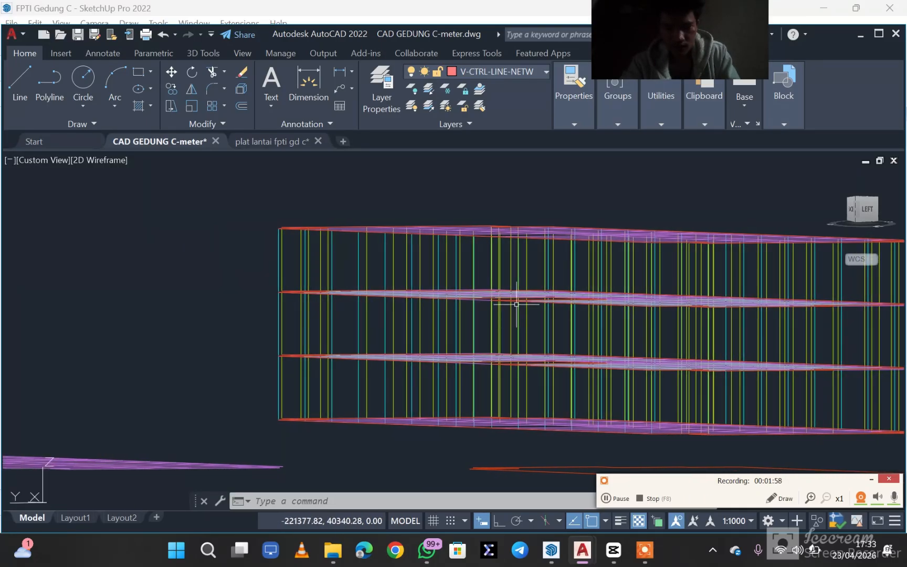
- Examine the separate purple floor grids, red outlines and stacked storey plans beside the assembled frame from the side and from above
{"action": "scroll", "coordinate": [517, 304], "scroll_direction": "up", "scroll_amount": 2}
{"action": "scroll", "coordinate": [550, 300], "scroll_direction": "down", "scroll_amount": 8}
{"action": "left_click_drag", "start_coordinate": [417, 281], "coordinate": [509, 287]}
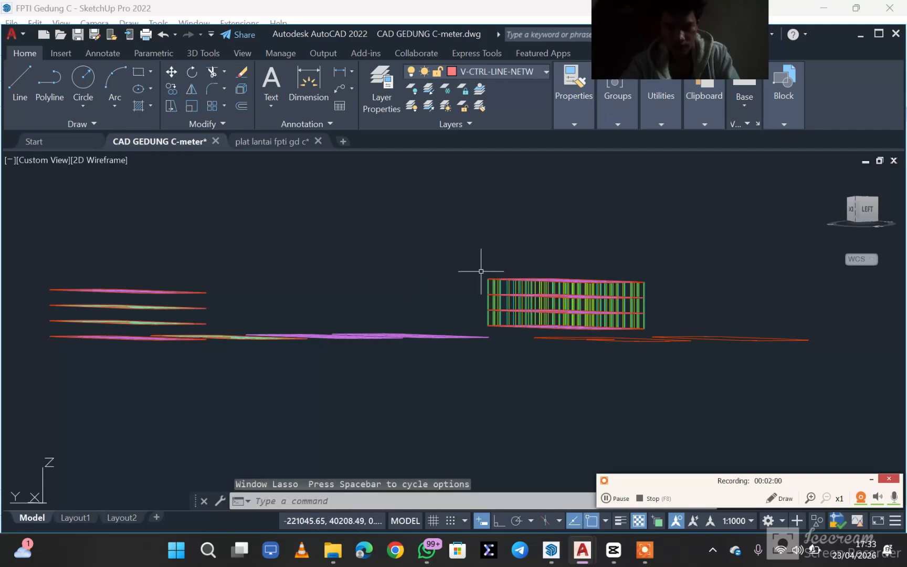
{"action": "middle_click_drag", "start_coordinate": [481, 271], "coordinate": [835, 220], "text": "shift"}
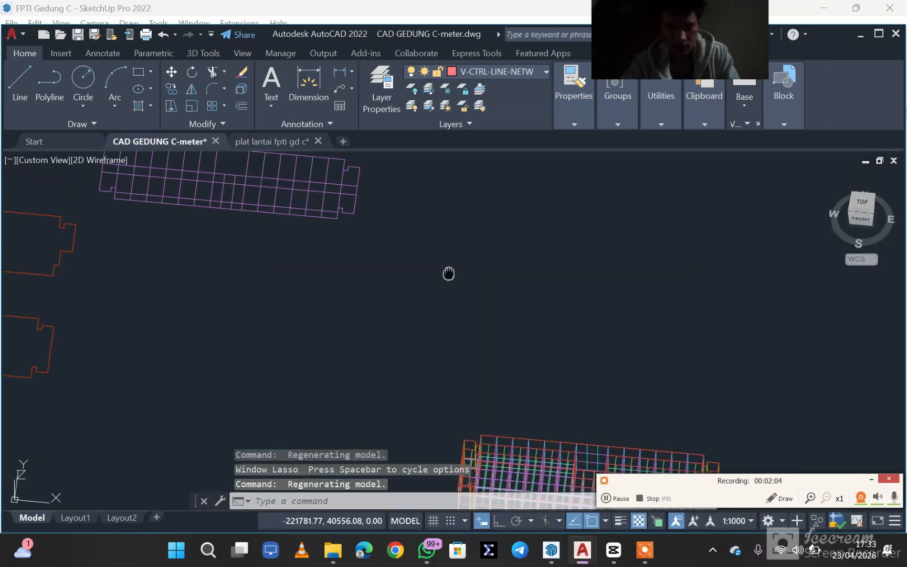
{"action": "middle_click_drag", "start_coordinate": [449, 273], "coordinate": [619, 351]}
{"action": "scroll", "coordinate": [526, 283], "scroll_direction": "up", "scroll_amount": 8}
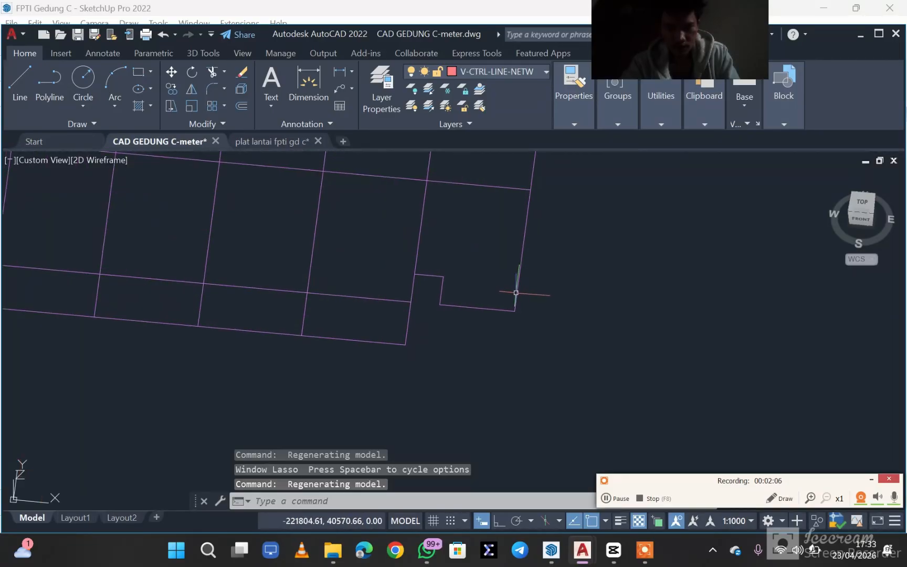
{"action": "scroll", "coordinate": [515, 292], "scroll_direction": "down", "scroll_amount": 4}
{"action": "middle_click_drag", "start_coordinate": [475, 254], "coordinate": [551, 298]}
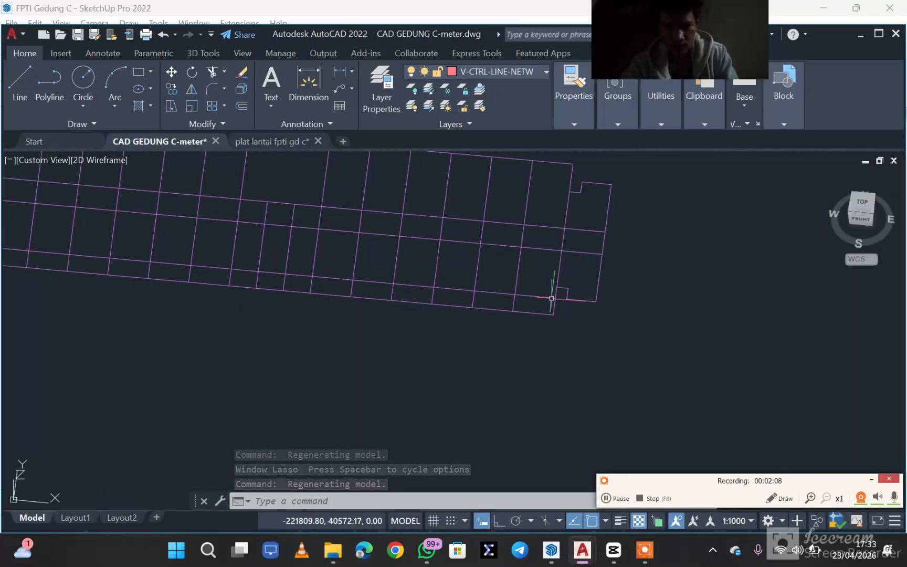
{"action": "middle_click_drag", "start_coordinate": [534, 266], "coordinate": [585, 322], "text": "shift"}
{"action": "scroll", "coordinate": [530, 247], "scroll_direction": "down", "scroll_amount": 5}
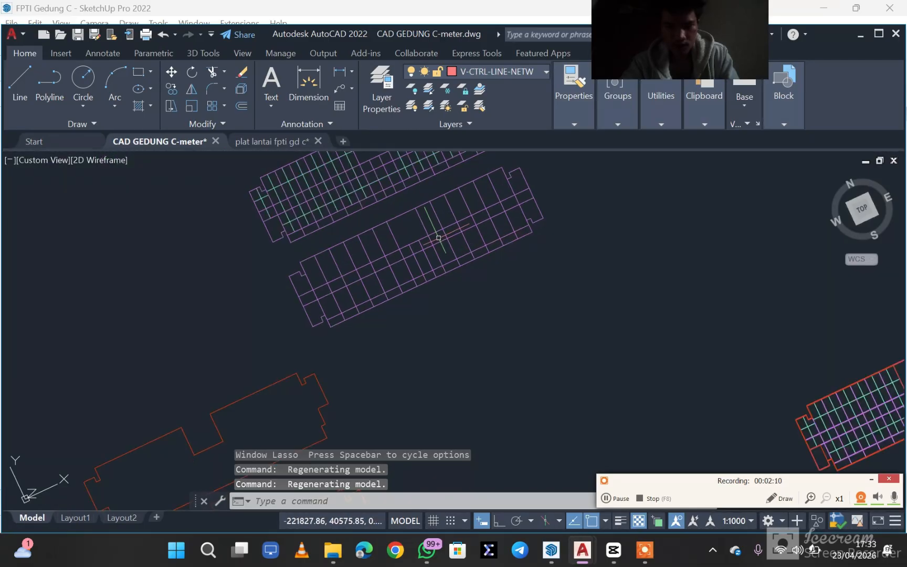
{"action": "scroll", "coordinate": [445, 252], "scroll_direction": "down", "scroll_amount": 4}
{"action": "middle_click_drag", "start_coordinate": [408, 195], "coordinate": [497, 266], "text": "shift"}
{"action": "scroll", "coordinate": [402, 205], "scroll_direction": "up", "scroll_amount": 5}
{"action": "scroll", "coordinate": [401, 206], "scroll_direction": "up", "scroll_amount": 5}
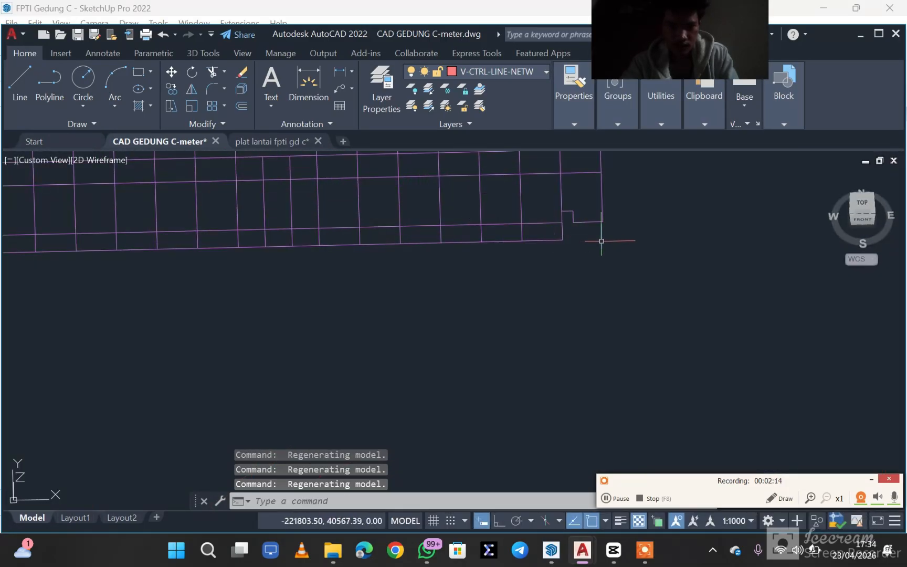
- Draw a line about 87 units long from the end corner of the plain purple floor grid, pointing straight up in the front view
{"action": "middle_click_drag", "start_coordinate": [602, 241], "coordinate": [401, 166]}
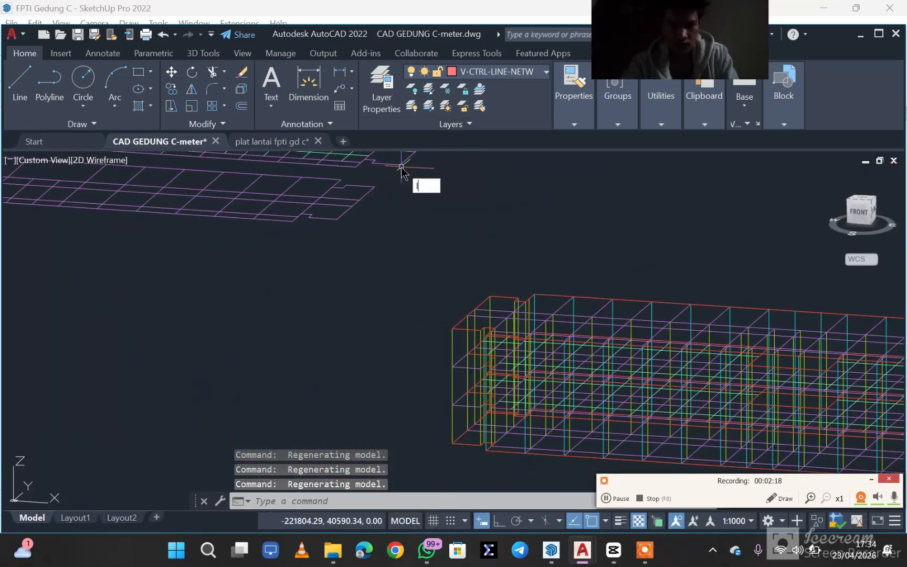
{"action": "key", "text": "Return"}
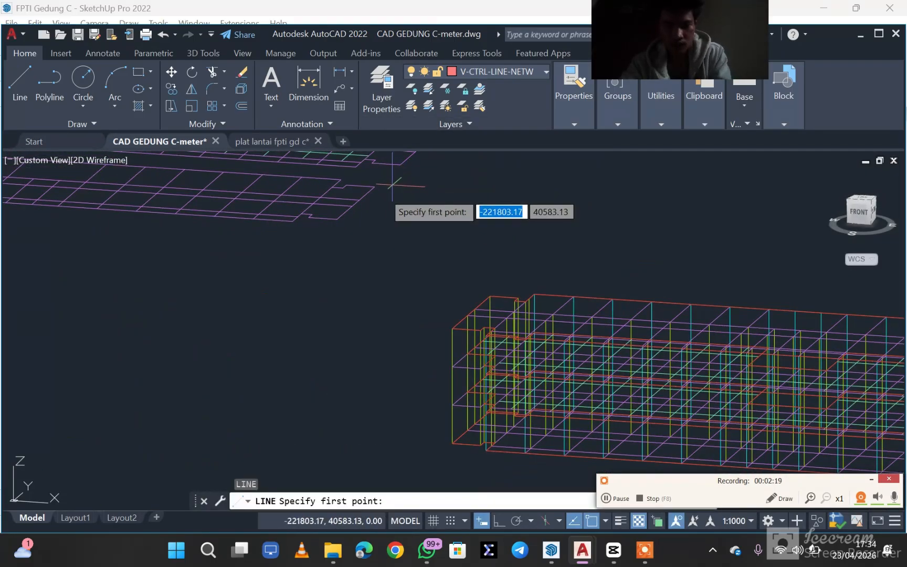
{"action": "left_click", "coordinate": [337, 219]}
{"action": "middle_click_drag", "start_coordinate": [357, 172], "coordinate": [373, 204]}
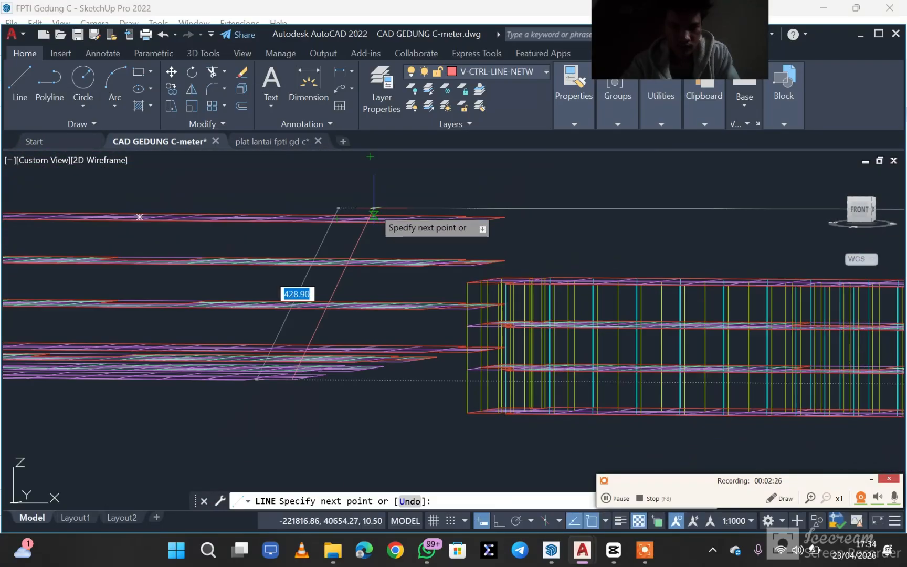
{"action": "left_click", "coordinate": [293, 215]}
{"action": "key", "text": "Escape"}
{"action": "key", "text": "Escape"}
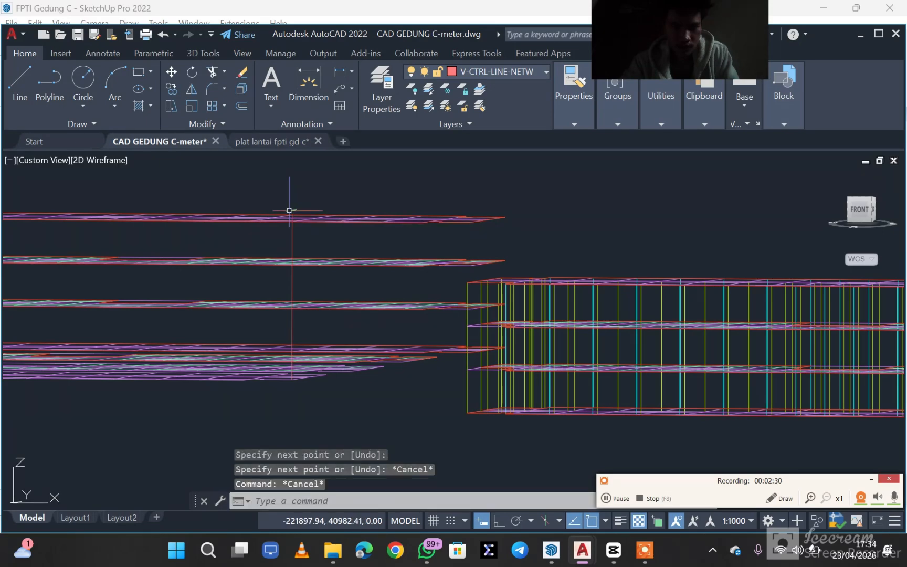
- Check the new line against the stacked storey plans from an oblique side view and erase it
{"action": "scroll", "coordinate": [324, 237], "scroll_direction": "down", "scroll_amount": 2}
{"action": "middle_click_drag", "start_coordinate": [324, 236], "coordinate": [291, 375]}
{"action": "scroll", "coordinate": [310, 361], "scroll_direction": "up", "scroll_amount": 4}
{"action": "scroll", "coordinate": [300, 365], "scroll_direction": "down", "scroll_amount": 6}
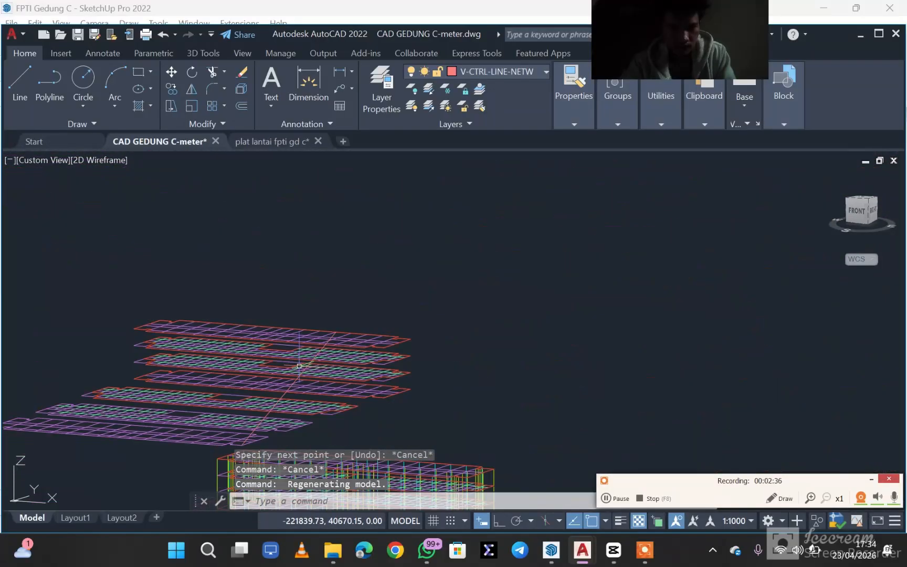
{"action": "middle_click_drag", "start_coordinate": [350, 355], "coordinate": [283, 372]}
{"action": "middle_click_drag", "start_coordinate": [382, 327], "coordinate": [367, 415], "text": "shift"}
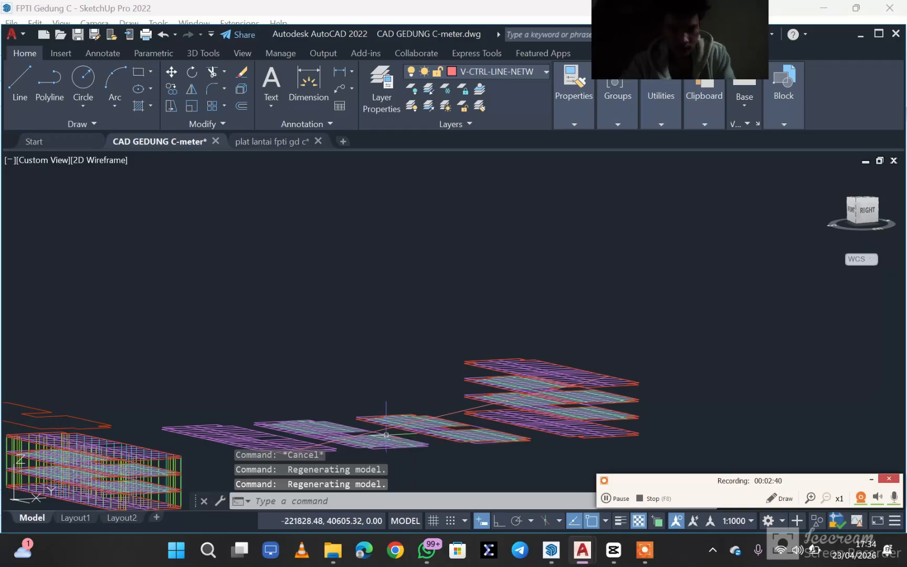
{"action": "left_click", "coordinate": [386, 427]}
{"action": "key", "text": "Escape"}
{"action": "scroll", "coordinate": [385, 426], "scroll_direction": "up", "scroll_amount": 5}
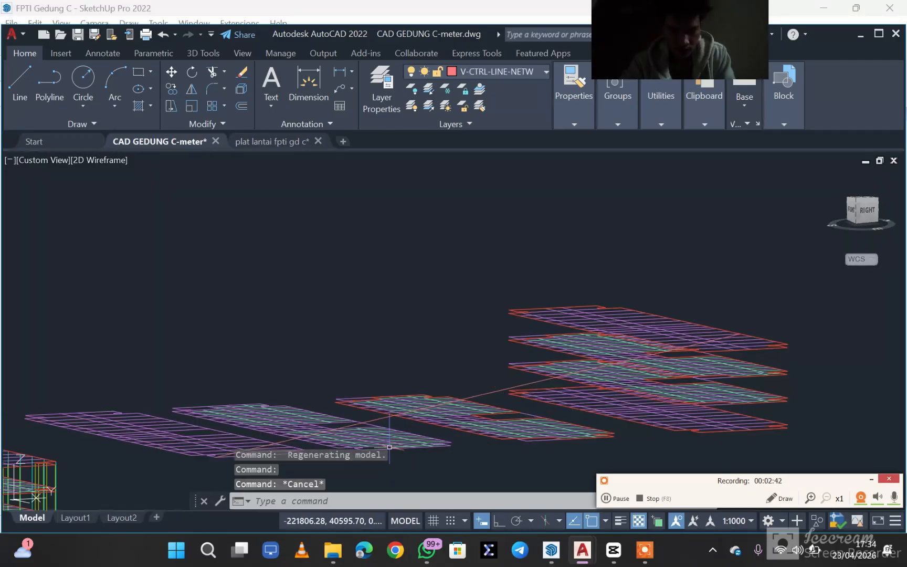
{"action": "left_click", "coordinate": [380, 377]}
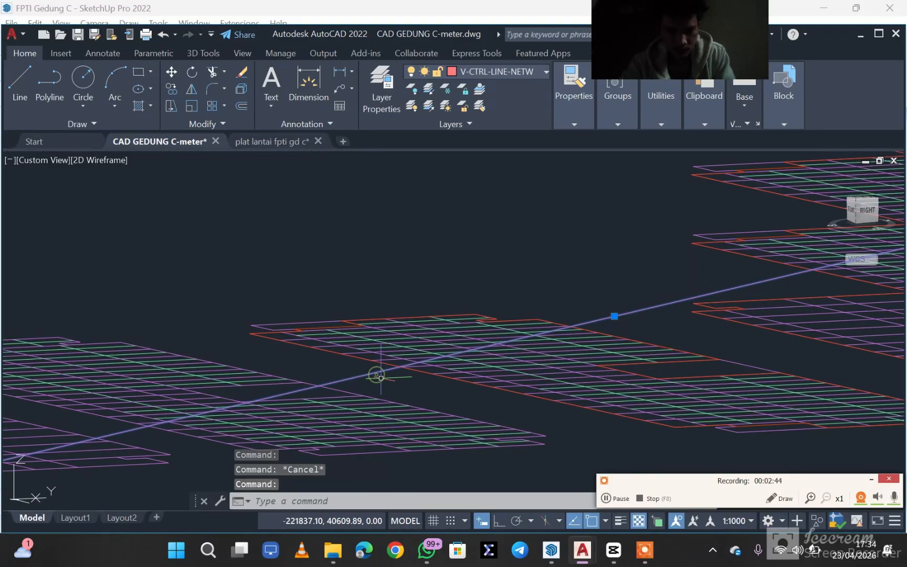
{"action": "key", "text": "Delete"}
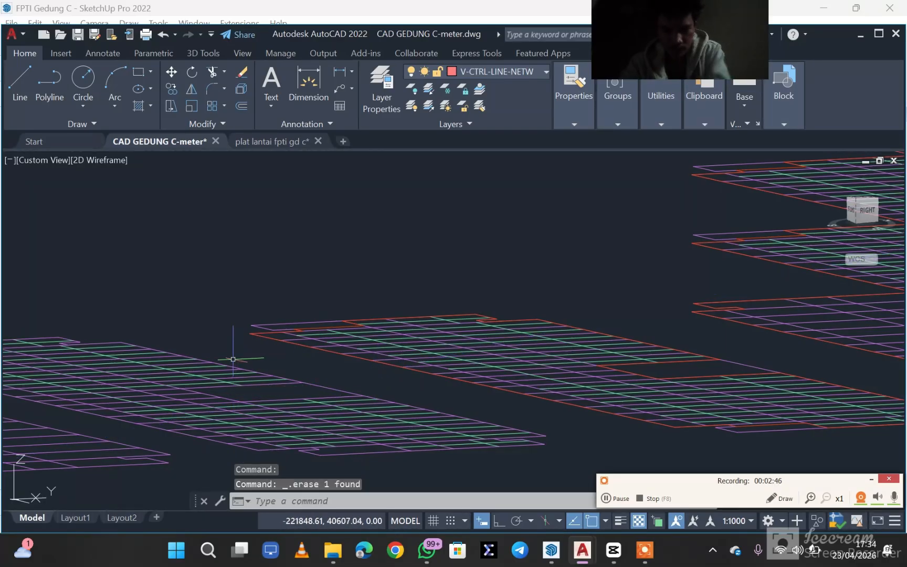
- Draw a line from the near corner of the plain purple floor grid, upright in the right-side view, reaching the stacked plans' top level
{"action": "middle_click_drag", "start_coordinate": [235, 358], "coordinate": [294, 366], "text": "shift"}
{"action": "scroll", "coordinate": [263, 340], "scroll_direction": "down", "scroll_amount": 5}
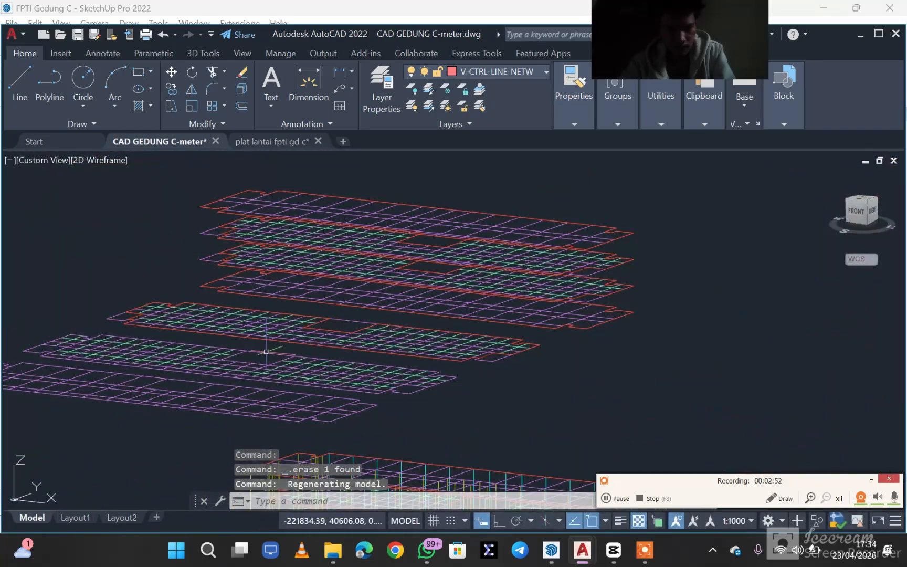
{"action": "type", "text": "l"}
{"action": "key", "text": "Return"}
{"action": "scroll", "coordinate": [315, 406], "scroll_direction": "up", "scroll_amount": 4}
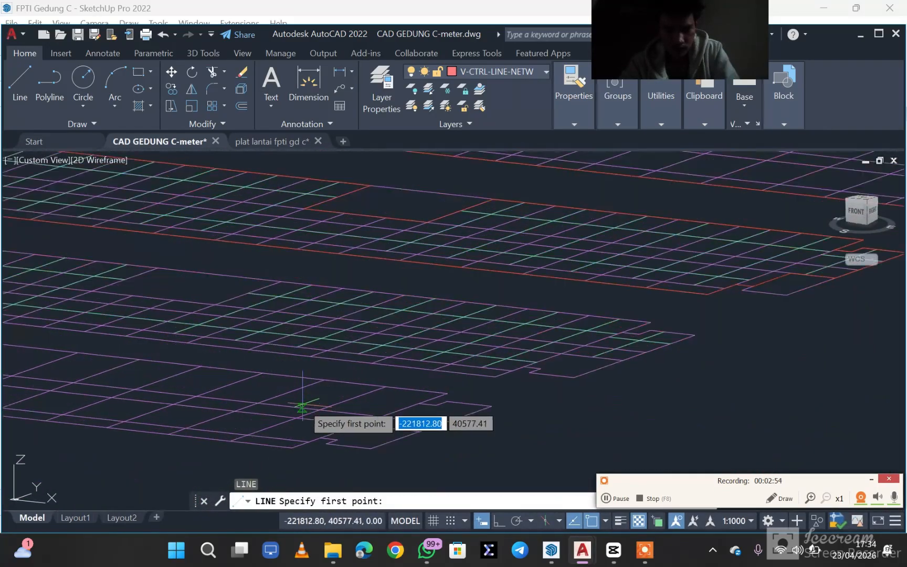
{"action": "middle_click_drag", "start_coordinate": [389, 499], "coordinate": [302, 412], "text": "shift"}
{"action": "scroll", "coordinate": [189, 321], "scroll_direction": "down", "scroll_amount": 2}
{"action": "middle_click_drag", "start_coordinate": [182, 320], "coordinate": [361, 320]}
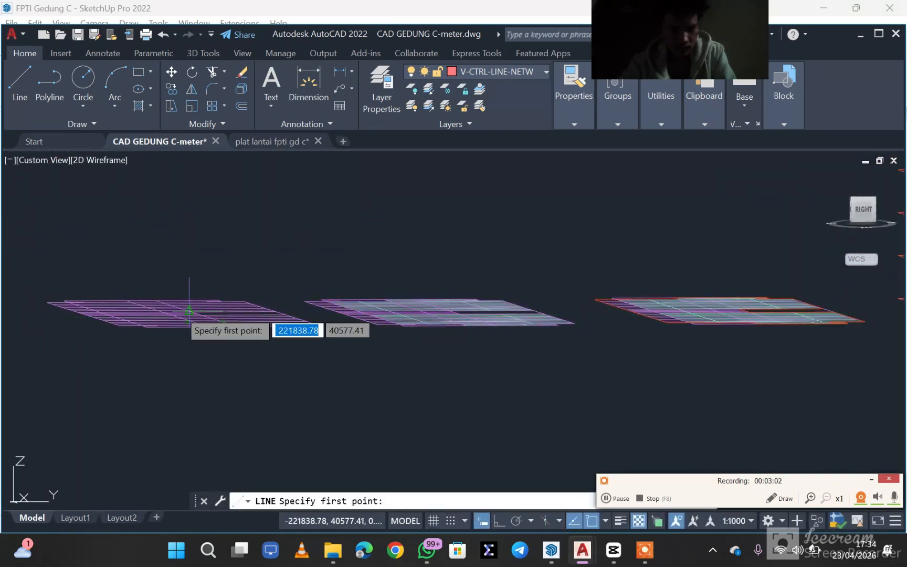
{"action": "scroll", "coordinate": [142, 324], "scroll_direction": "up", "scroll_amount": 5}
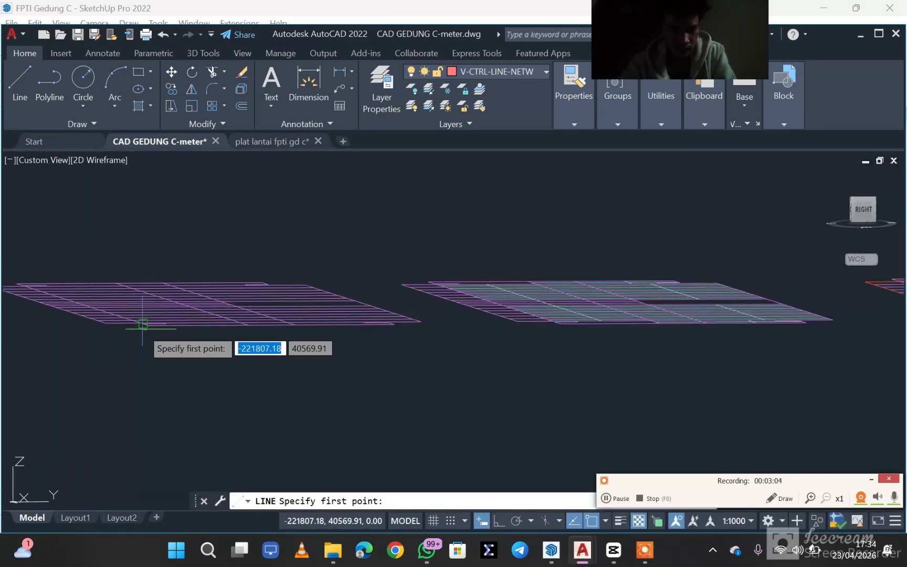
{"action": "left_click", "coordinate": [158, 320]}
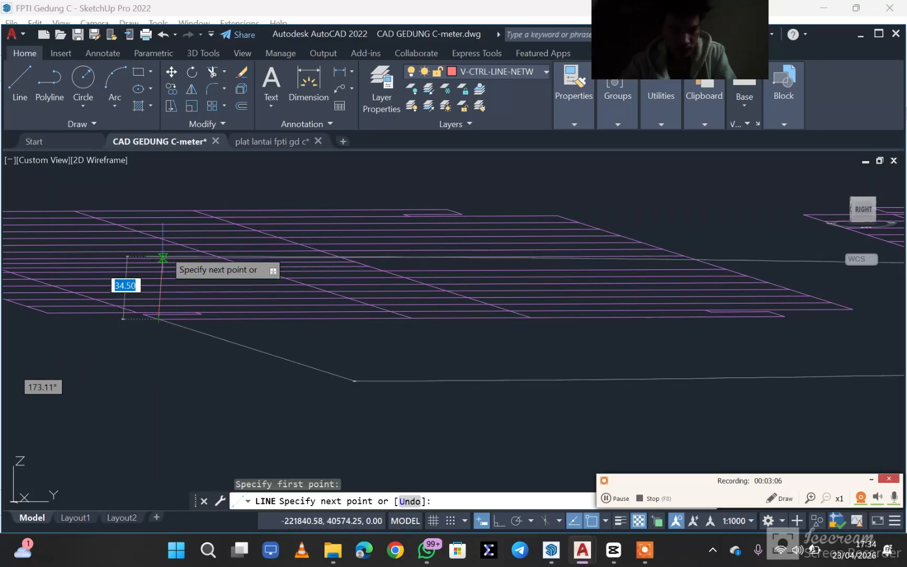
{"action": "mouse_move", "coordinate": [162, 255]}
{"action": "middle_mouse_down"}
{"action": "mouse_move", "coordinate": [151, 289]}
{"action": "mouse_move", "coordinate": [126, 304]}
{"action": "middle_mouse_up"}
{"action": "scroll", "coordinate": [117, 225], "scroll_direction": "down", "scroll_amount": 8}
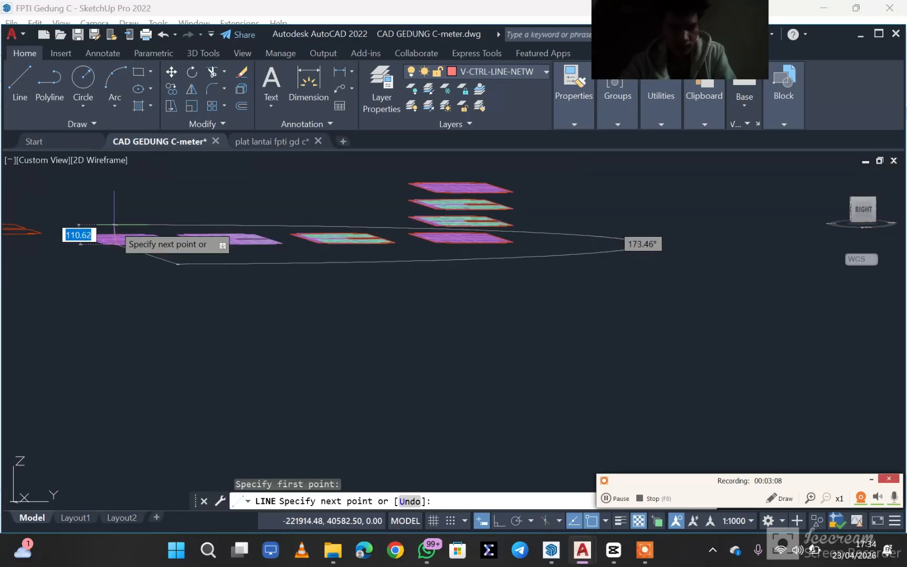
{"action": "middle_click_drag", "start_coordinate": [113, 226], "coordinate": [117, 284]}
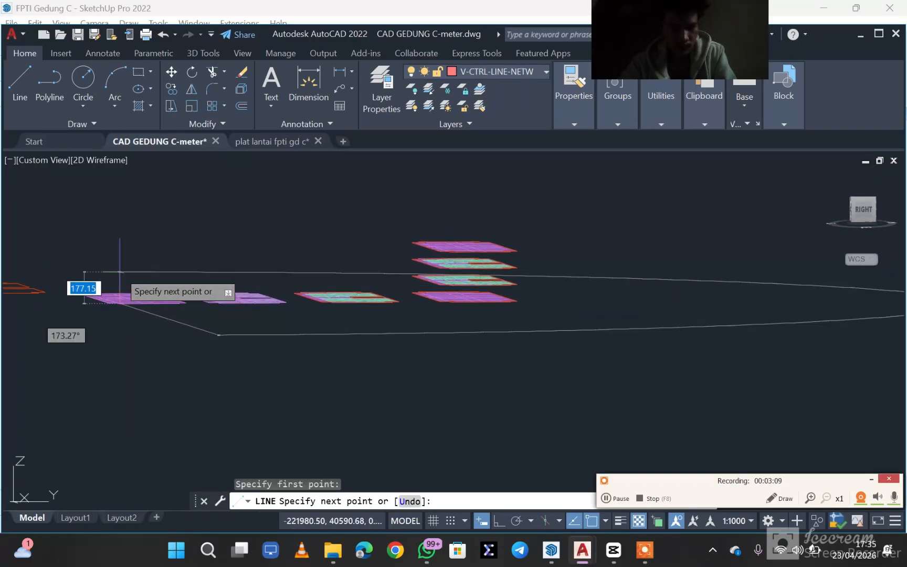
{"action": "left_click", "coordinate": [120, 240]}
{"action": "key", "text": "Escape"}
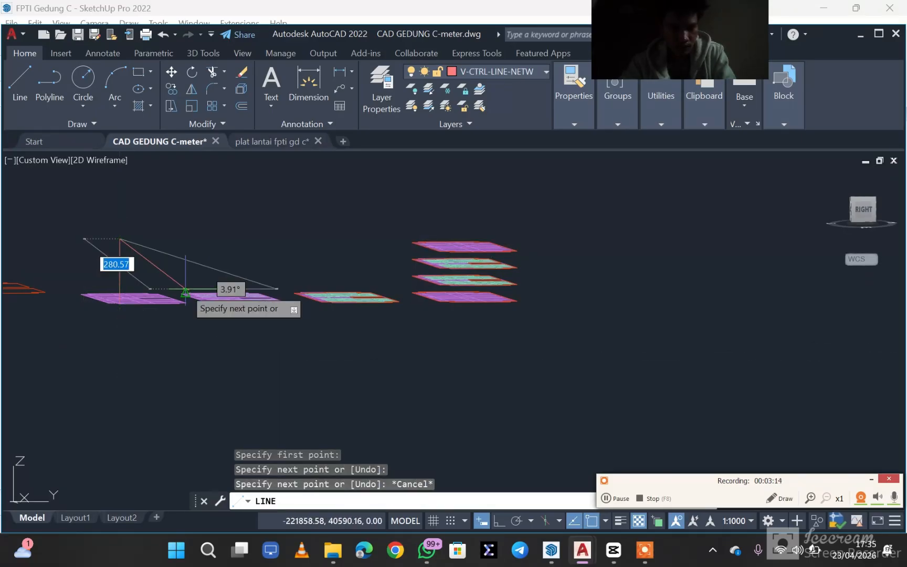
{"action": "key", "text": "Escape"}
{"action": "scroll", "coordinate": [188, 315], "scroll_direction": "down", "scroll_amount": 2}
{"action": "scroll", "coordinate": [194, 318], "scroll_direction": "up", "scroll_amount": 4}
{"action": "scroll", "coordinate": [202, 294], "scroll_direction": "up", "scroll_amount": 6}
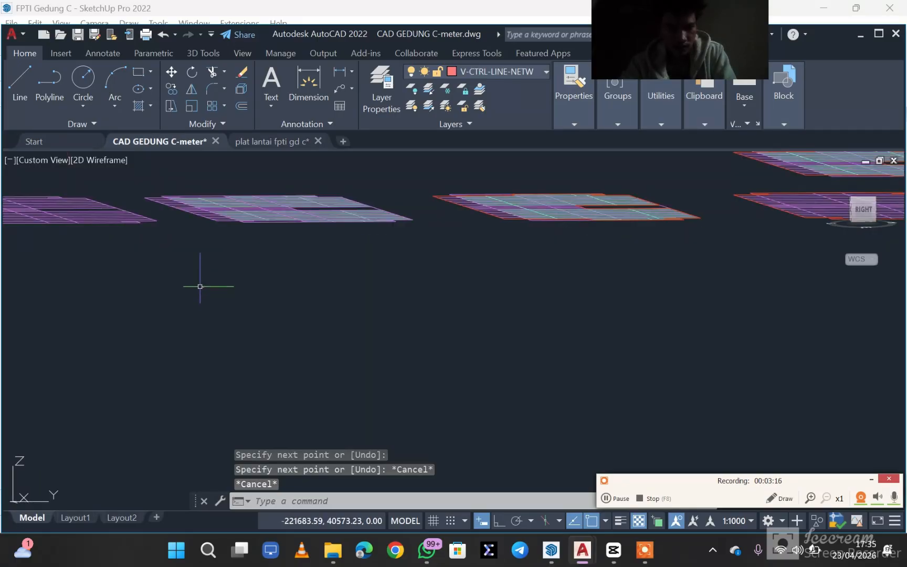
{"action": "scroll", "coordinate": [221, 287], "scroll_direction": "down", "scroll_amount": 2}
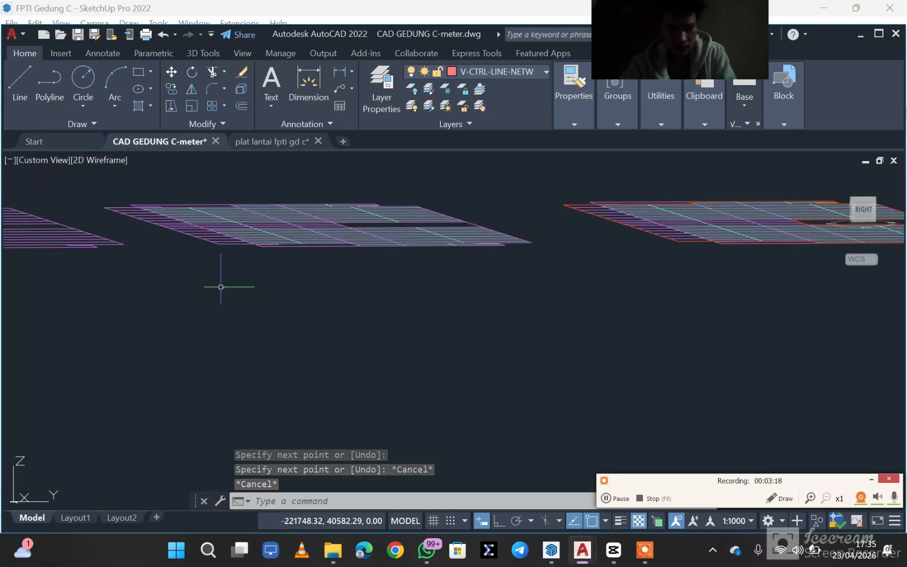
{"action": "key", "text": "space"}
{"action": "scroll", "coordinate": [253, 280], "scroll_direction": "up", "scroll_amount": 3}
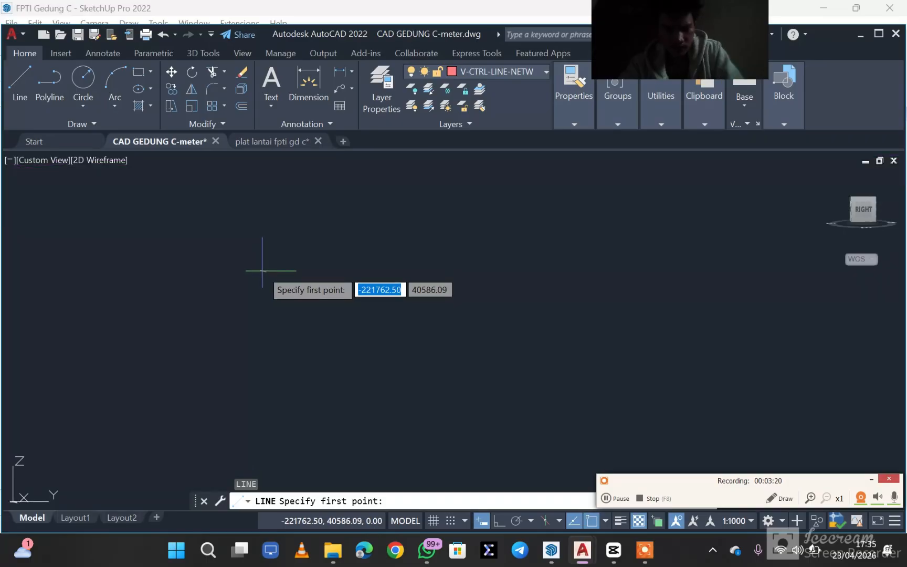
{"action": "scroll", "coordinate": [270, 286], "scroll_direction": "up", "scroll_amount": 4}
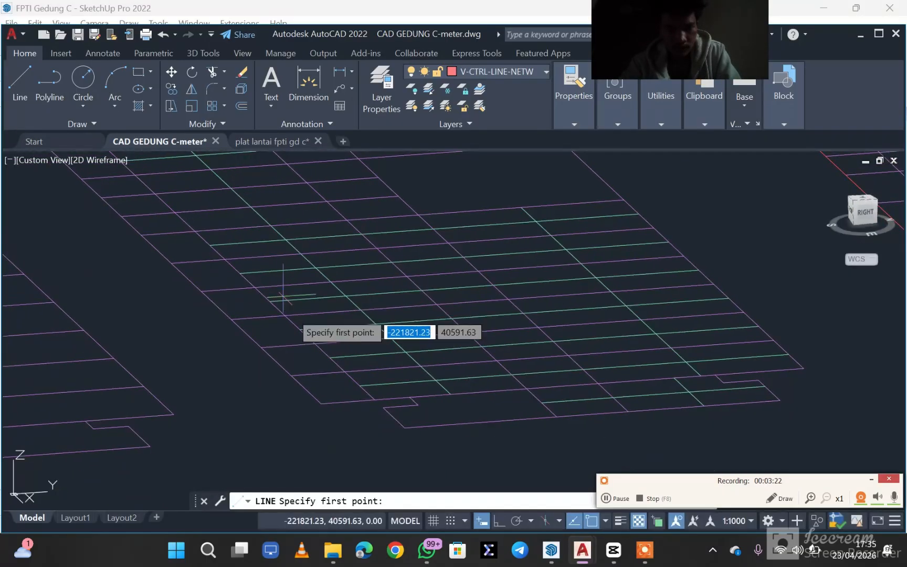
{"action": "left_click", "coordinate": [393, 419]}
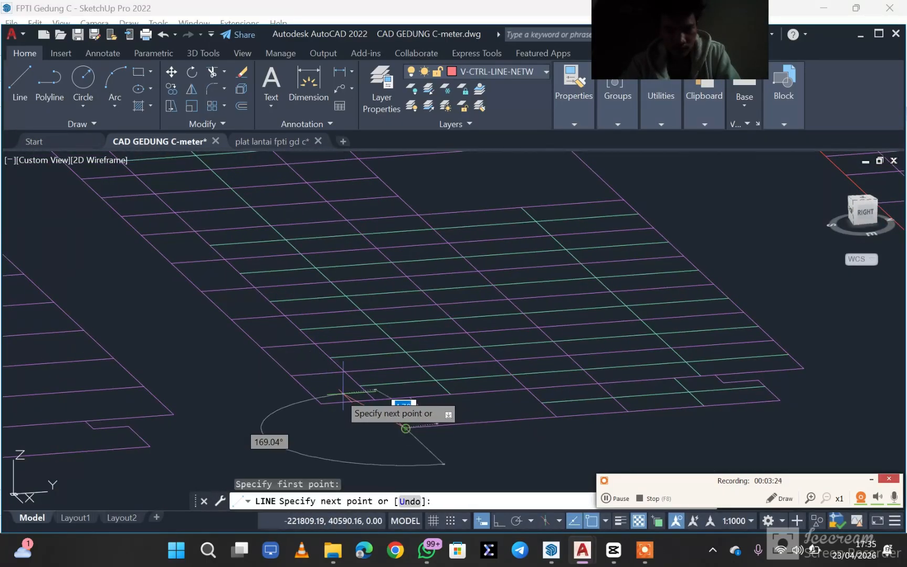
{"action": "scroll", "coordinate": [228, 334], "scroll_direction": "down", "scroll_amount": 3}
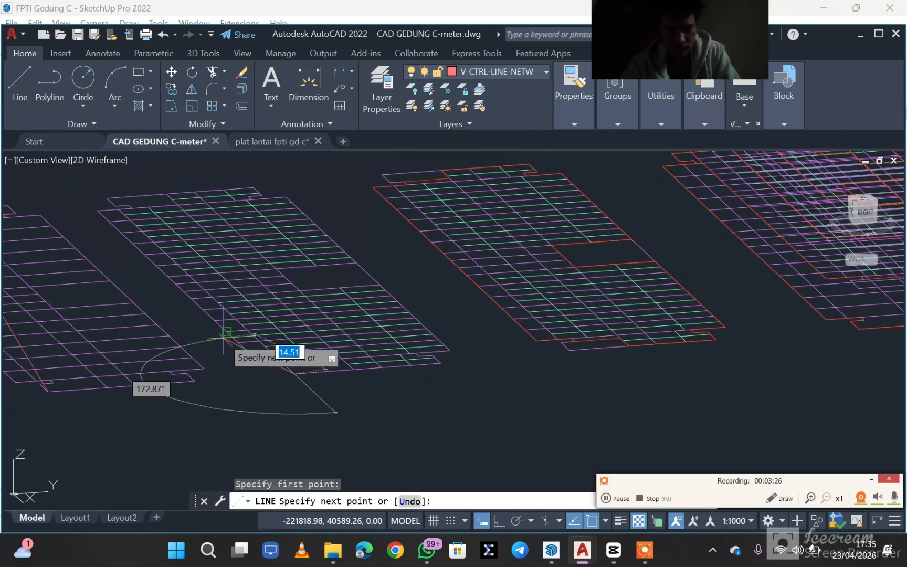
{"action": "key", "text": "Escape"}
{"action": "key", "text": "Escape"}
{"action": "key", "text": "Escape"}
{"action": "type", "text": "m"}
{"action": "key", "text": "Return"}
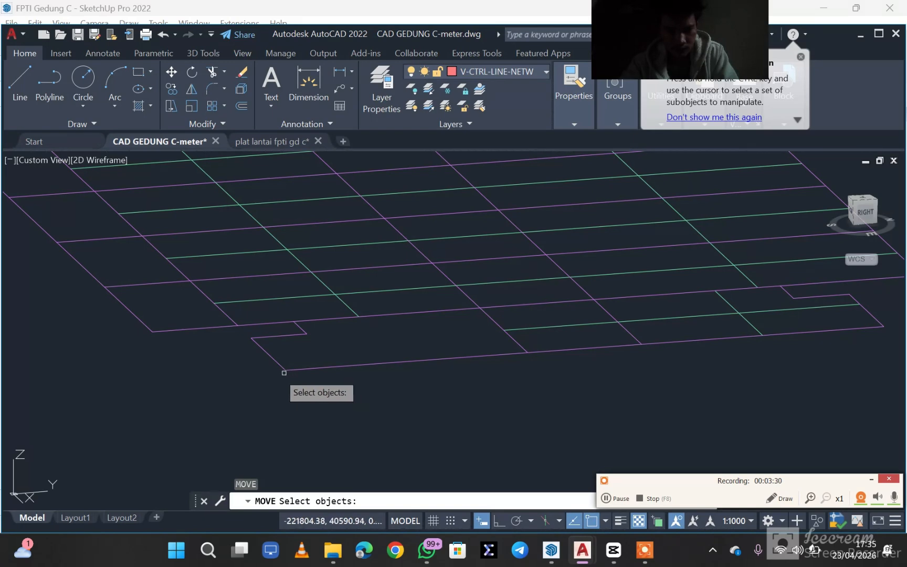
{"action": "key", "text": "Escape"}
{"action": "key", "text": "Escape"}
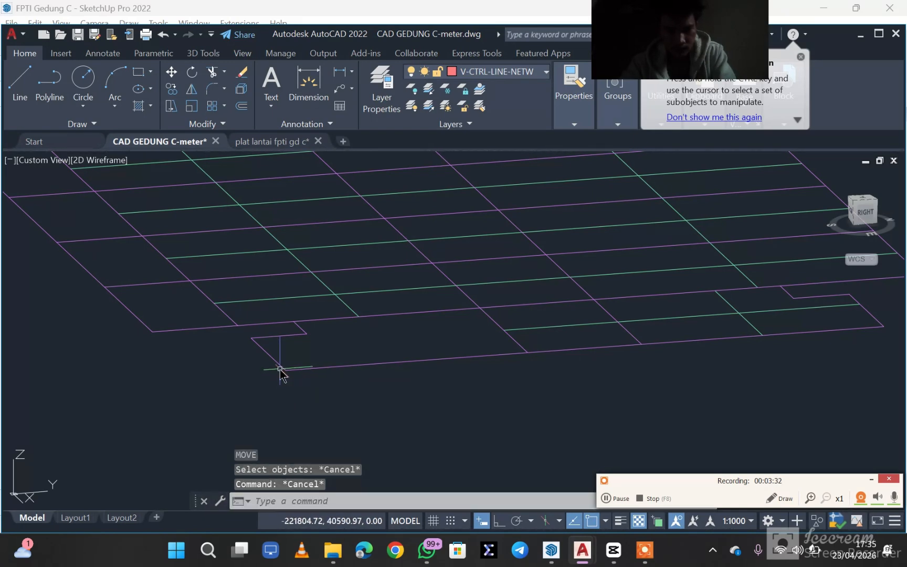
{"action": "type", "text": "M"}
{"action": "key", "text": "Return"}
{"action": "left_click", "coordinate": [287, 371]}
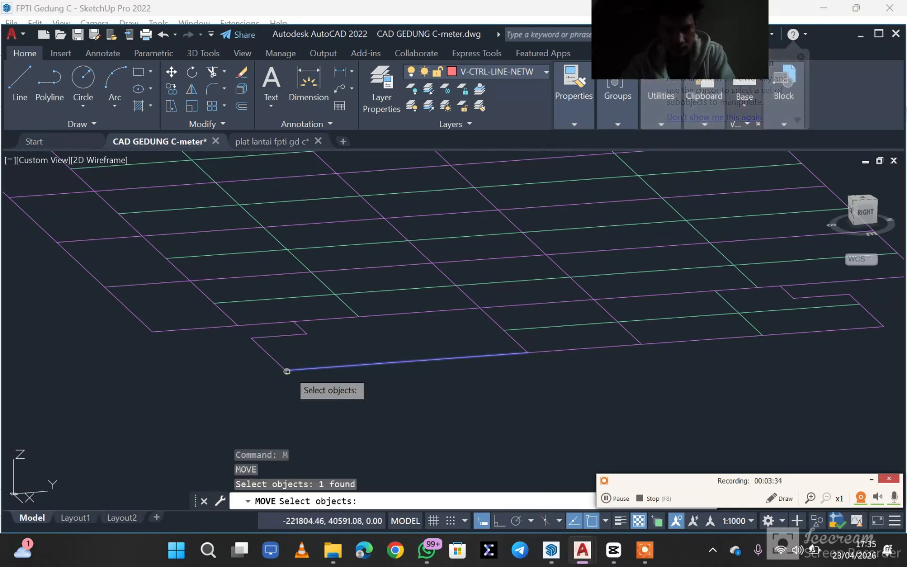
{"action": "key", "text": "Escape"}
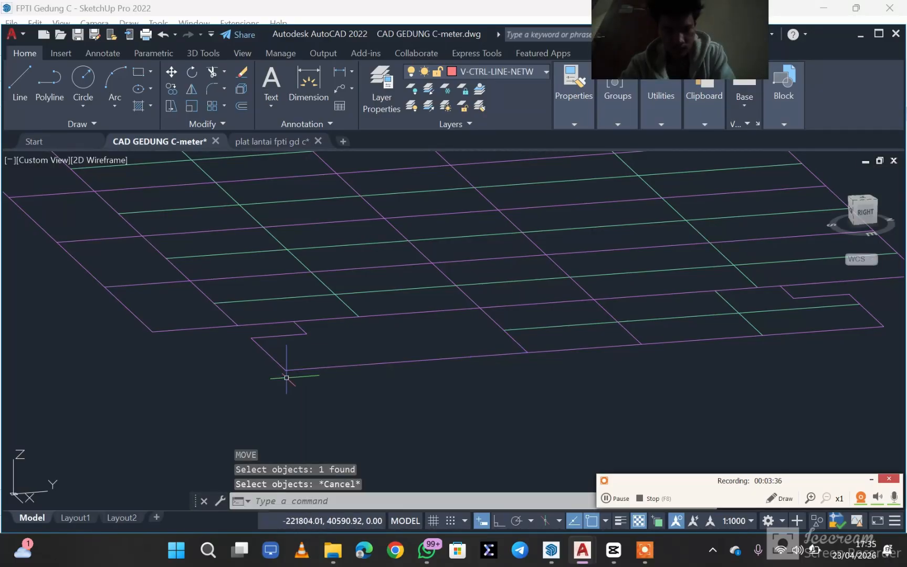
{"action": "scroll", "coordinate": [300, 371], "scroll_direction": "down", "scroll_amount": 3}
{"action": "left_click", "coordinate": [485, 411]}
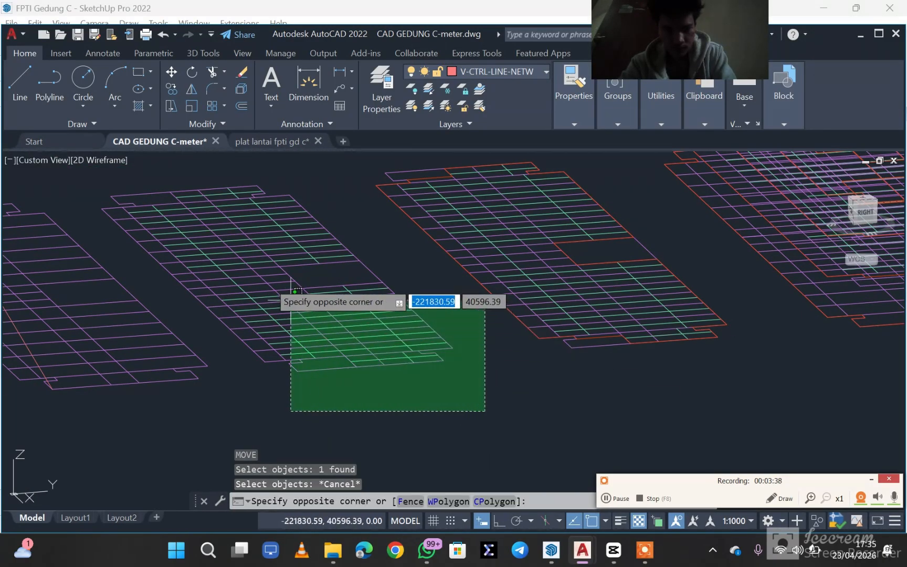
{"action": "scroll", "coordinate": [167, 209], "scroll_direction": "down", "scroll_amount": 3}
{"action": "key", "text": "Escape"}
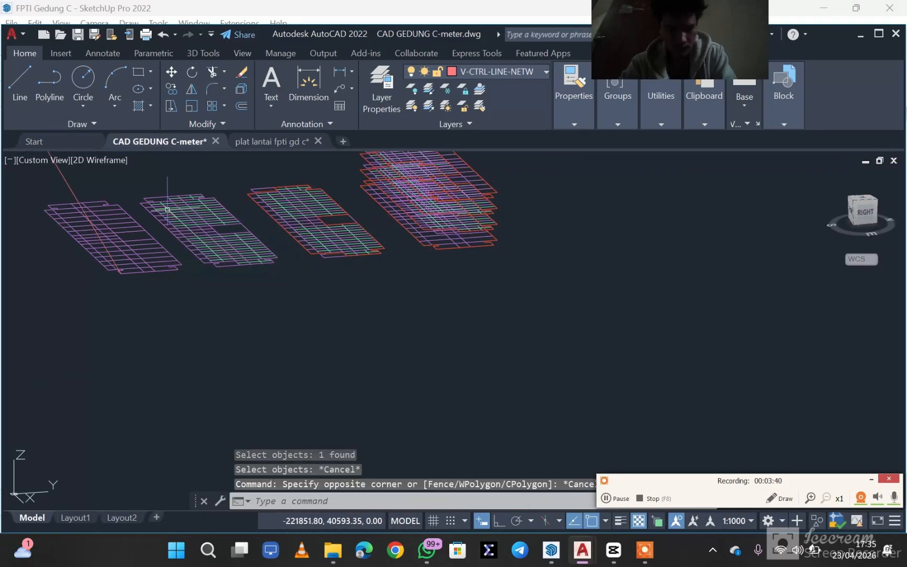
- Try to move the purple and green floor grid from its end corner, and dismiss the fatal error
{"action": "middle_click_drag", "start_coordinate": [175, 211], "coordinate": [158, 273], "text": "shift"}
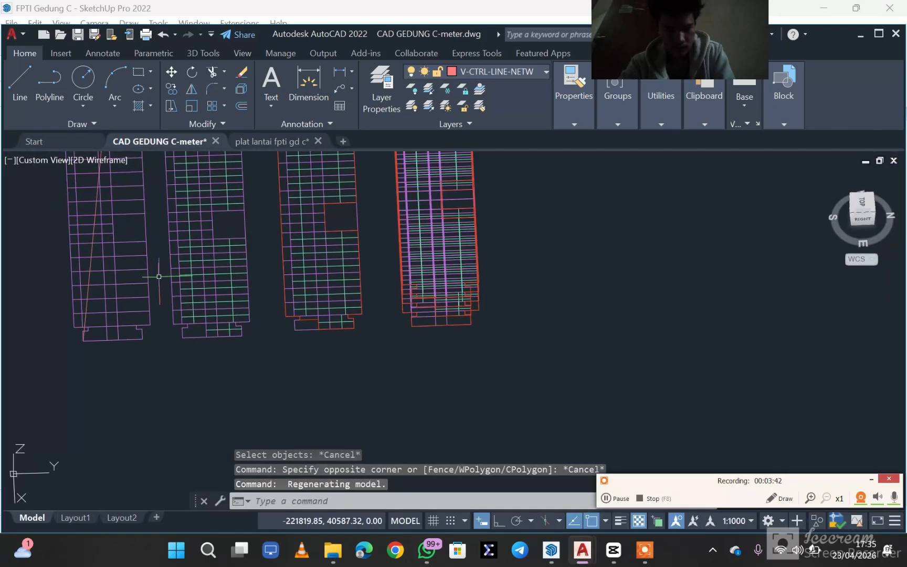
{"action": "left_click", "coordinate": [263, 358]}
{"action": "middle_click_drag", "start_coordinate": [197, 196], "coordinate": [204, 250]}
{"action": "left_click", "coordinate": [168, 157]}
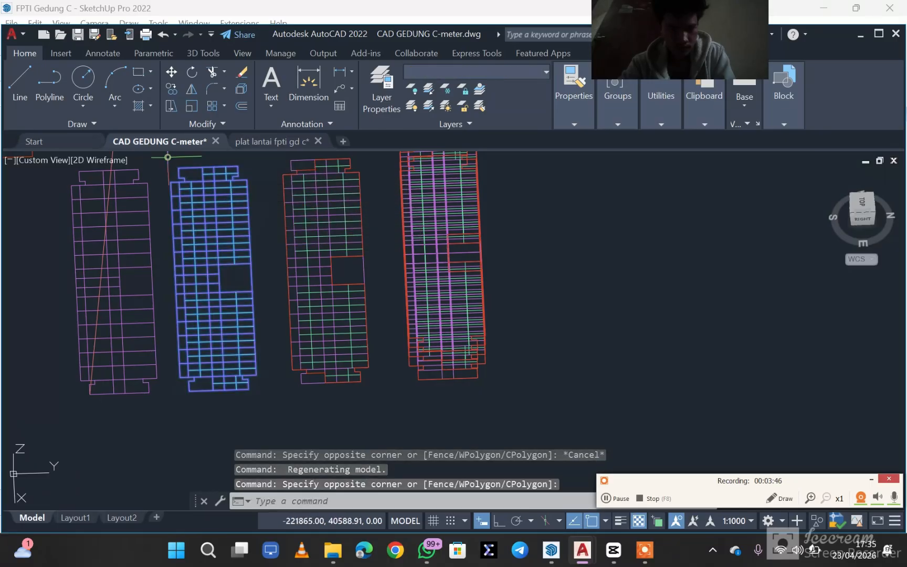
{"action": "key", "text": "Return"}
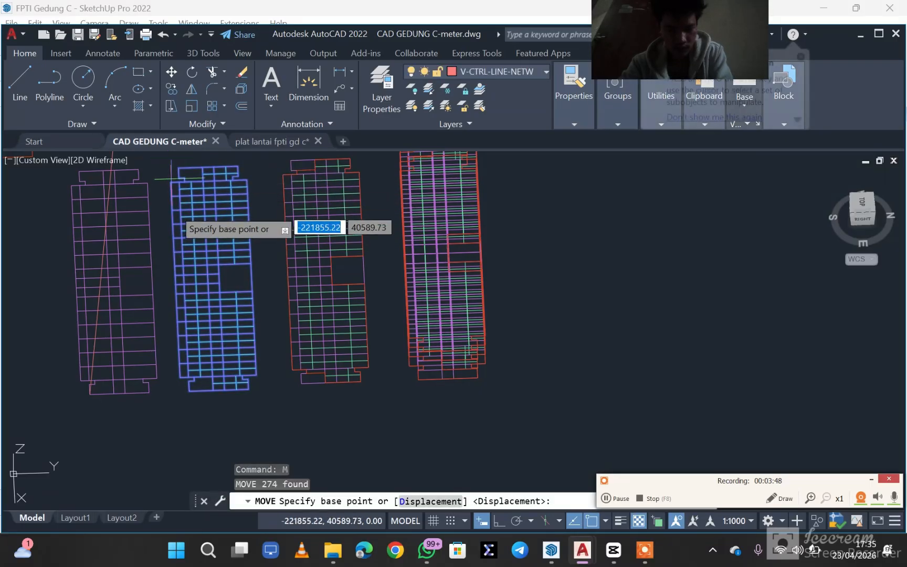
{"action": "left_click", "coordinate": [190, 391]}
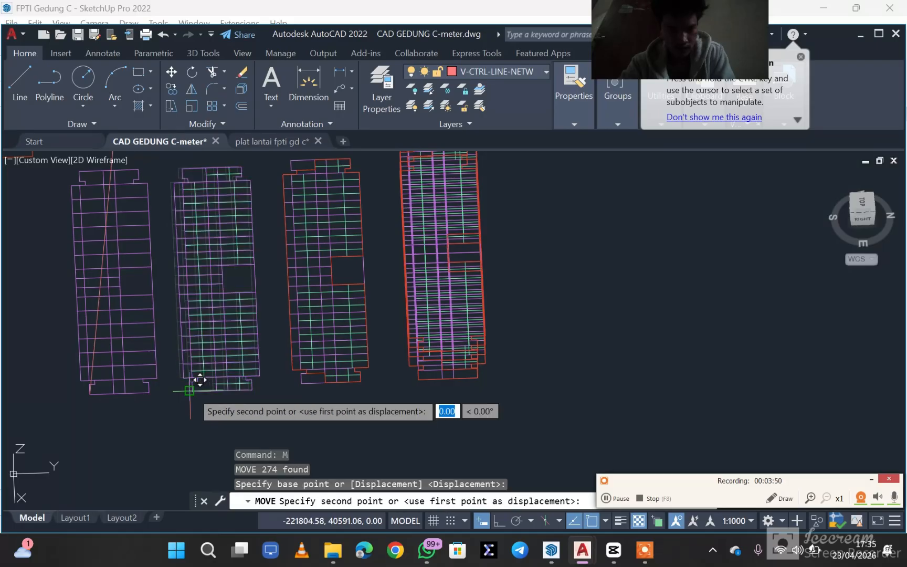
{"action": "middle_click_drag", "start_coordinate": [168, 253], "coordinate": [207, 232], "text": "shift"}
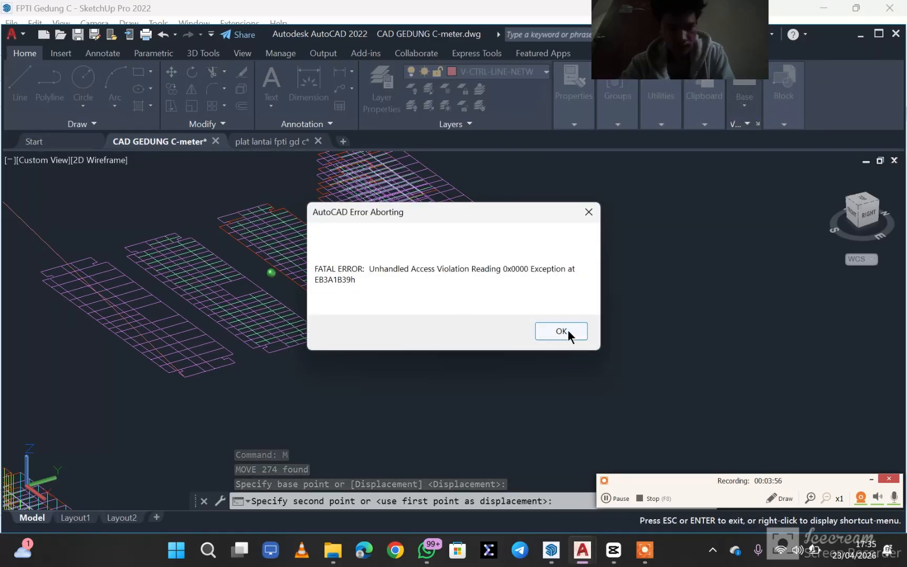
{"action": "left_click", "coordinate": [578, 331]}
{"action": "left_click", "coordinate": [505, 356]}
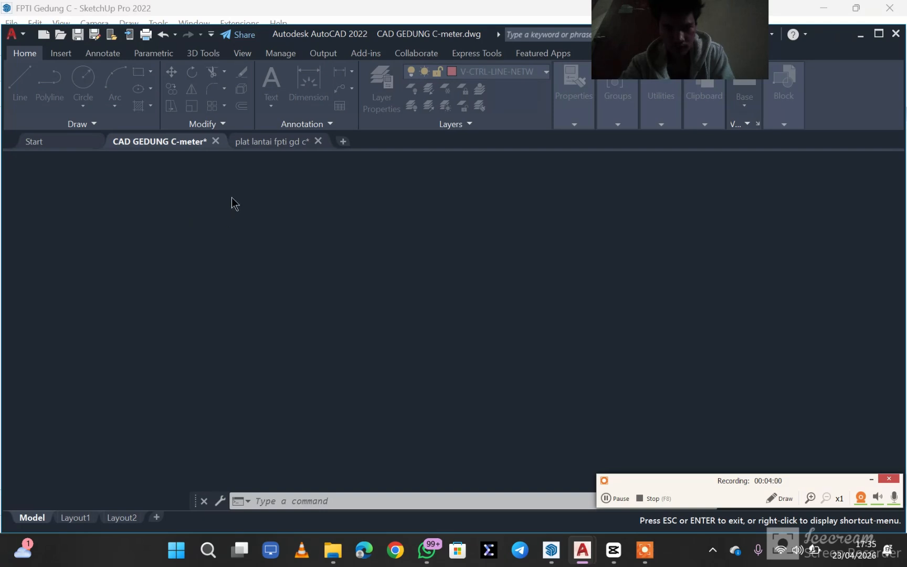
{"action": "left_click", "coordinate": [729, 416]}
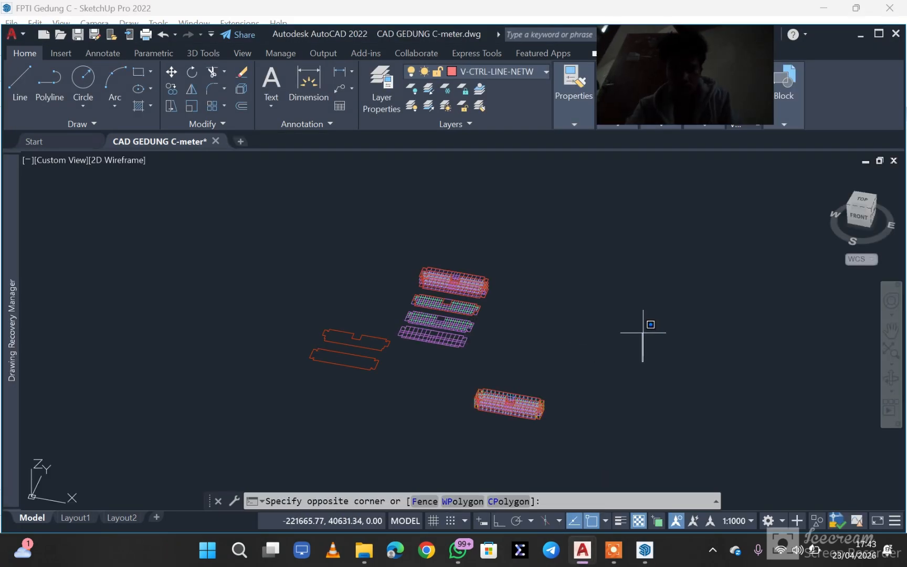
{"action": "key", "text": "Escape"}
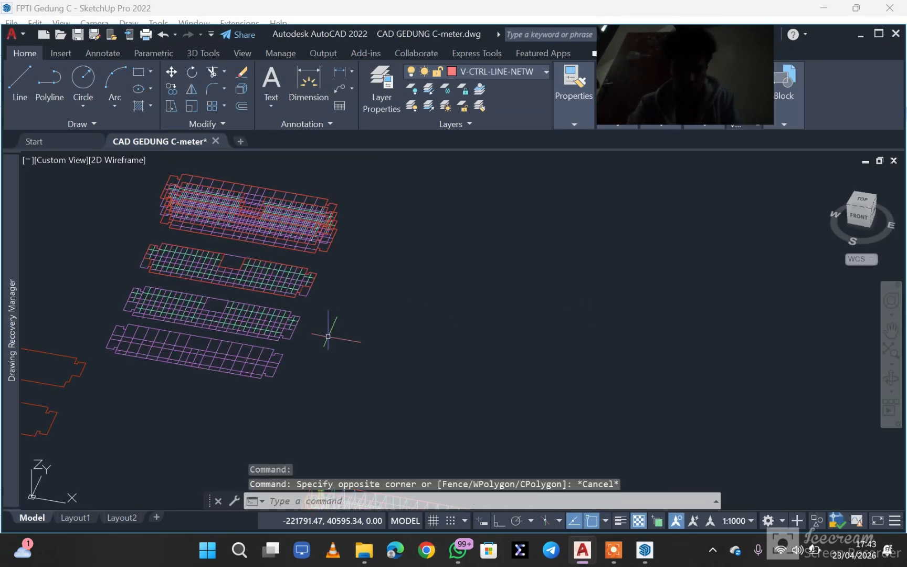
{"action": "middle_click_drag", "start_coordinate": [328, 335], "coordinate": [435, 369]}
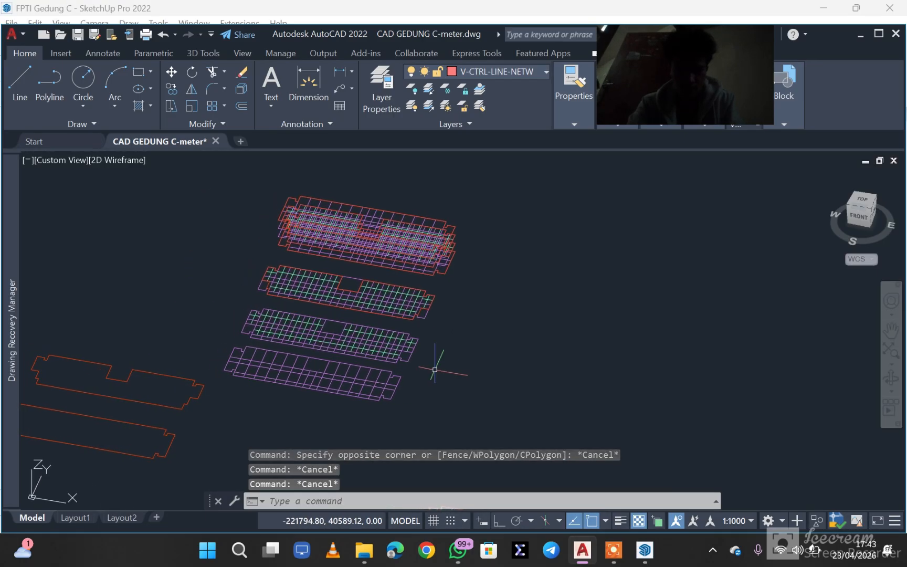
{"action": "scroll", "coordinate": [423, 379], "scroll_direction": "up", "scroll_amount": 4}
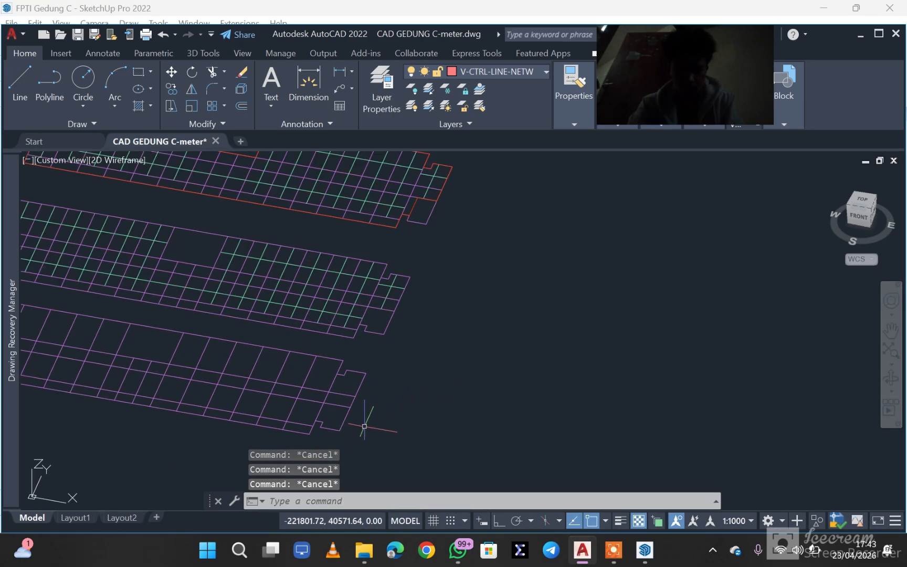
{"action": "type", "text": "1"}
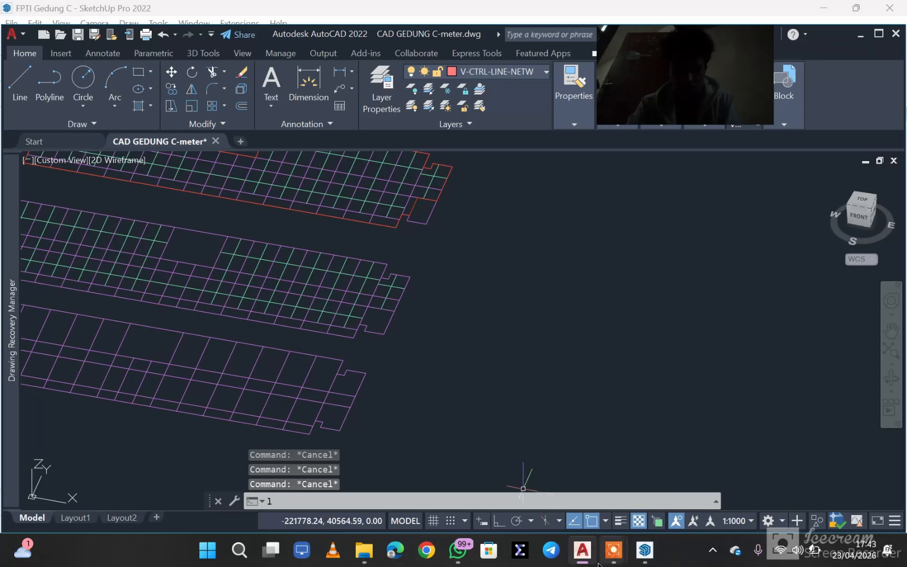
{"action": "mouse_move", "coordinate": [614, 560]}
{"action": "left_click", "coordinate": [608, 482]}
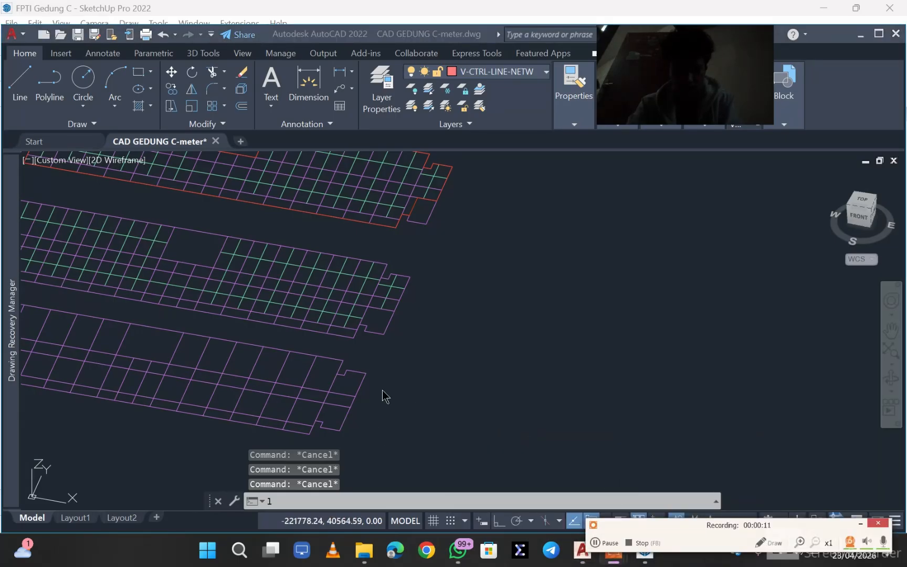
{"action": "scroll", "coordinate": [382, 260], "scroll_direction": "down", "scroll_amount": 5}
{"action": "left_click", "coordinate": [439, 325]}
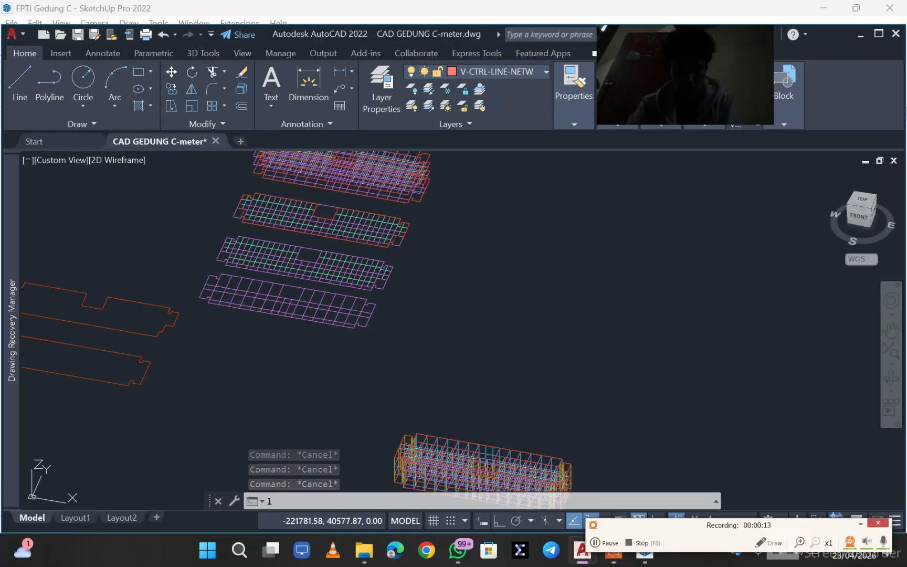
{"action": "key", "text": "Escape"}
{"action": "key", "text": "Escape"}
{"action": "key", "text": "Escape"}
{"action": "mouse_move", "coordinate": [418, 290]}
{"action": "middle_mouse_down"}
{"action": "mouse_move", "coordinate": [437, 316]}
{"action": "mouse_move", "coordinate": [455, 320]}
{"action": "middle_mouse_up"}
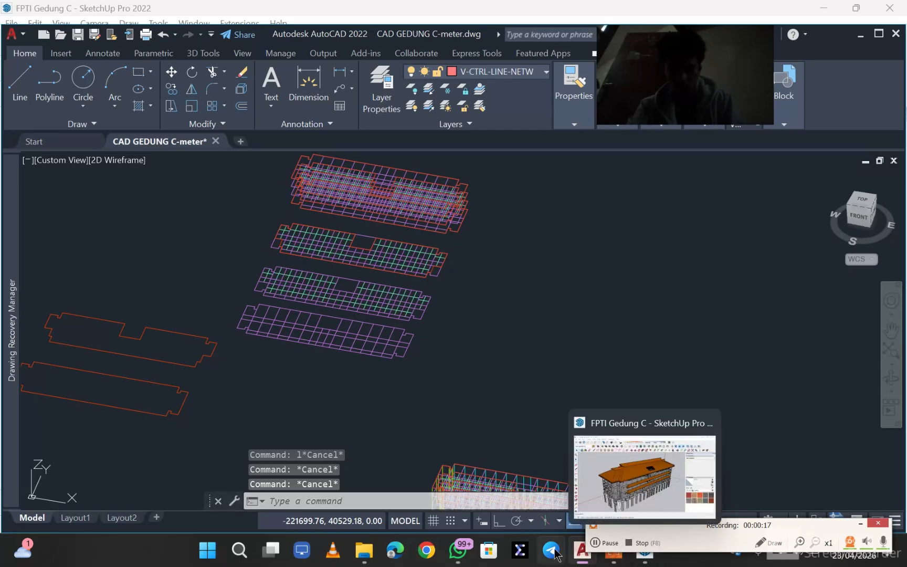
- Examine the separate floor grids, stacked storey plans, red outlines and assembled frame from above
{"action": "left_click", "coordinate": [598, 543]}
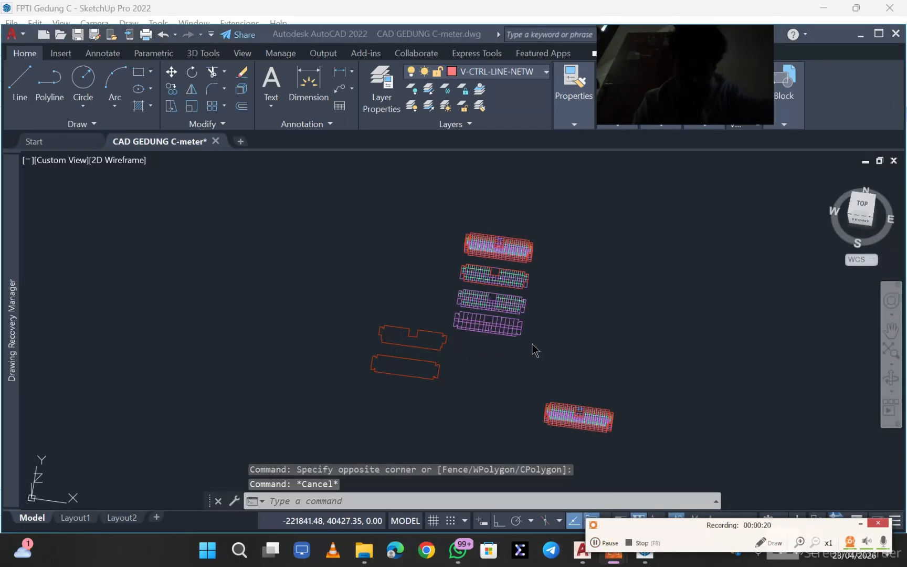
{"action": "scroll", "coordinate": [528, 326], "scroll_direction": "up", "scroll_amount": 6}
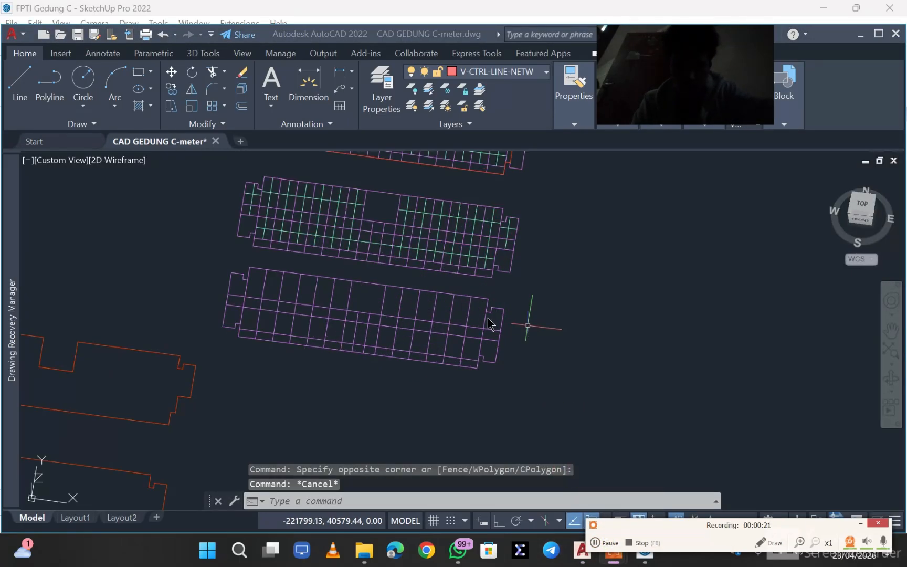
{"action": "left_click", "coordinate": [493, 272]}
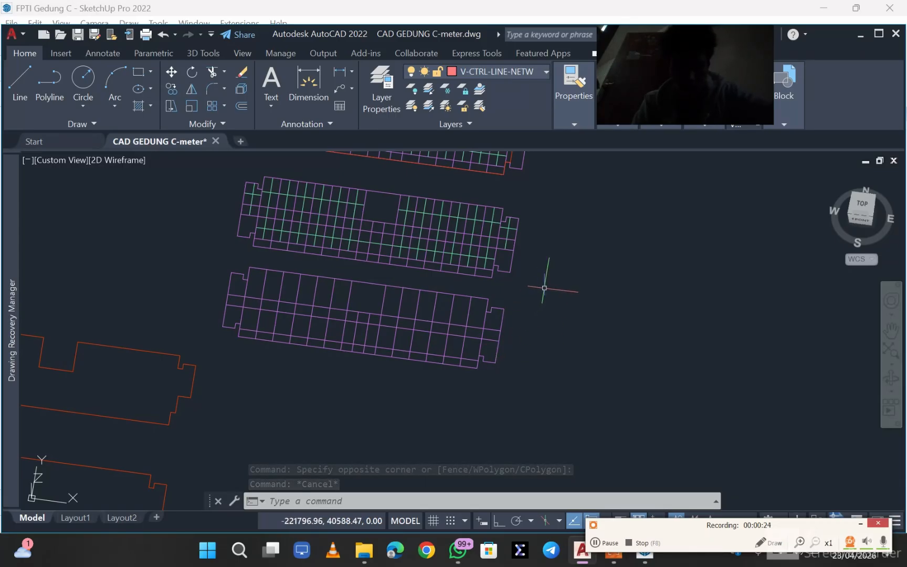
{"action": "key", "text": "Escape"}
{"action": "middle_click_drag", "start_coordinate": [542, 283], "coordinate": [494, 432]}
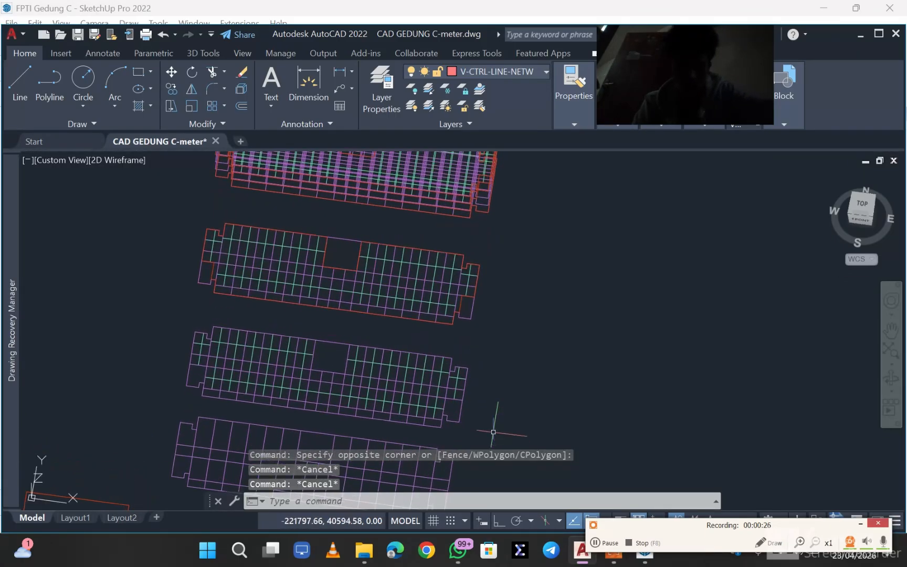
{"action": "scroll", "coordinate": [506, 320], "scroll_direction": "down", "scroll_amount": 2}
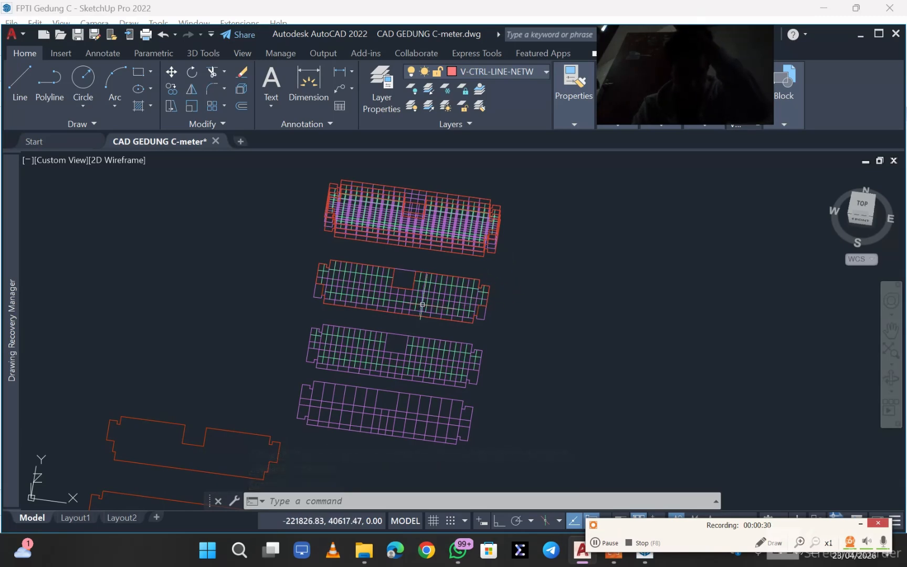
{"action": "mouse_move", "coordinate": [425, 303]}
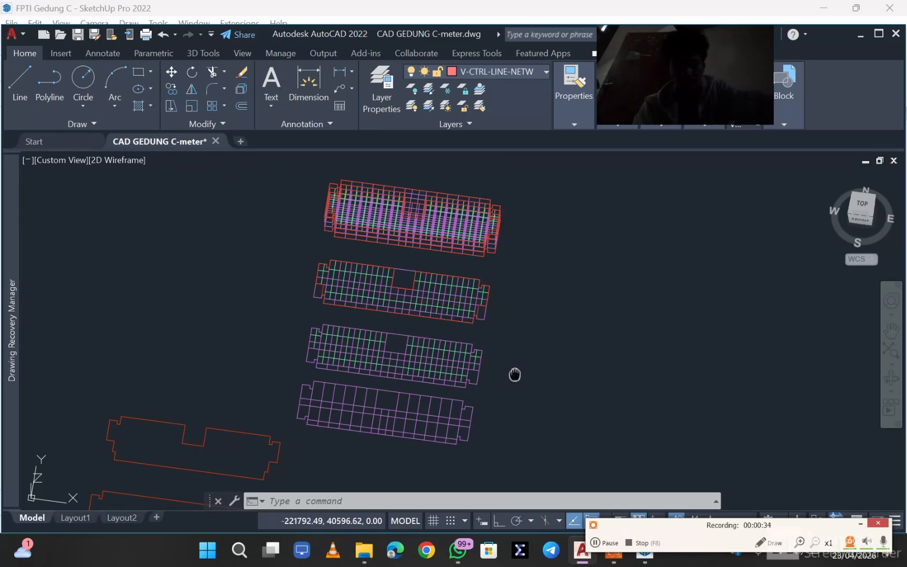
{"action": "middle_click_drag", "start_coordinate": [515, 374], "coordinate": [489, 346]}
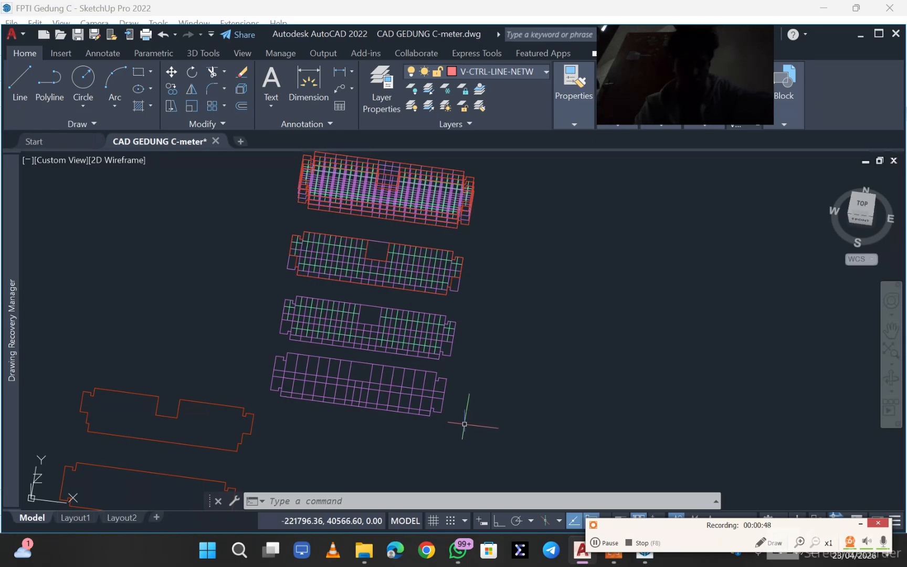
{"action": "mouse_move", "coordinate": [464, 423]}
{"action": "middle_mouse_down"}
{"action": "mouse_move", "coordinate": [449, 387]}
{"action": "mouse_move", "coordinate": [474, 308]}
{"action": "mouse_move", "coordinate": [471, 278]}
{"action": "middle_mouse_up"}
{"action": "scroll", "coordinate": [465, 342], "scroll_direction": "down", "scroll_amount": 5}
{"action": "scroll", "coordinate": [545, 400], "scroll_direction": "up", "scroll_amount": 4}
- Copy the whole assembled frame with a base point near its middle and clear the selection
{"action": "left_click", "coordinate": [586, 397]}
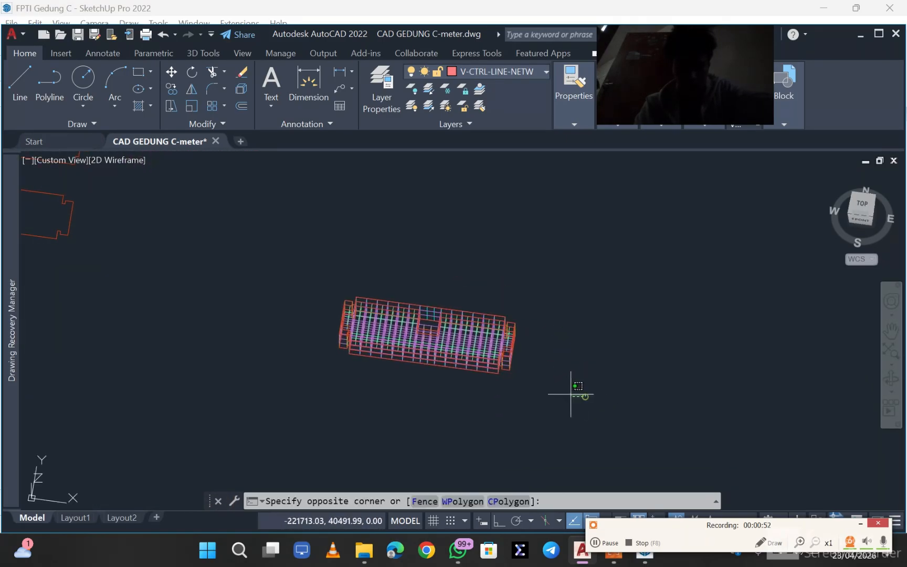
{"action": "left_click", "coordinate": [212, 244]}
{"action": "right_click", "coordinate": [425, 294]}
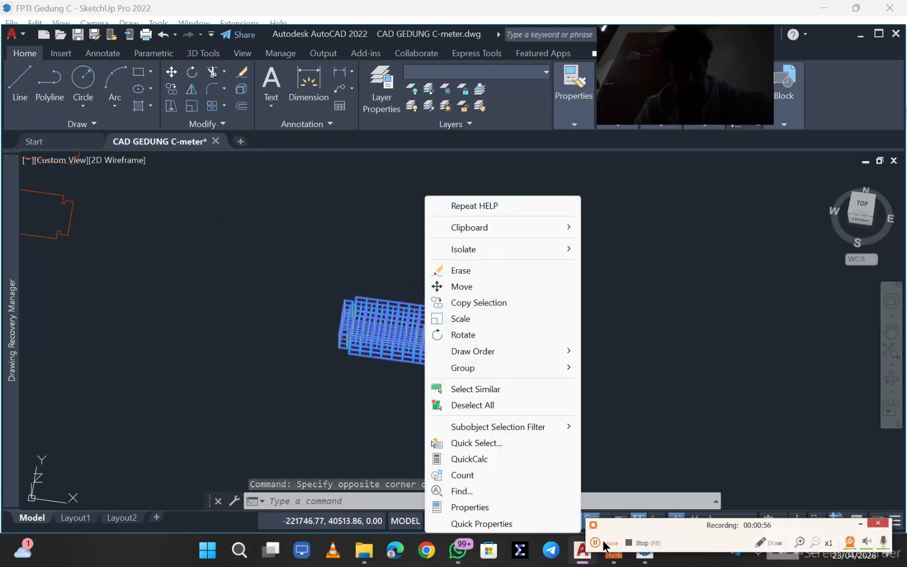
{"action": "left_click", "coordinate": [369, 240]}
{"action": "key", "text": "Escape"}
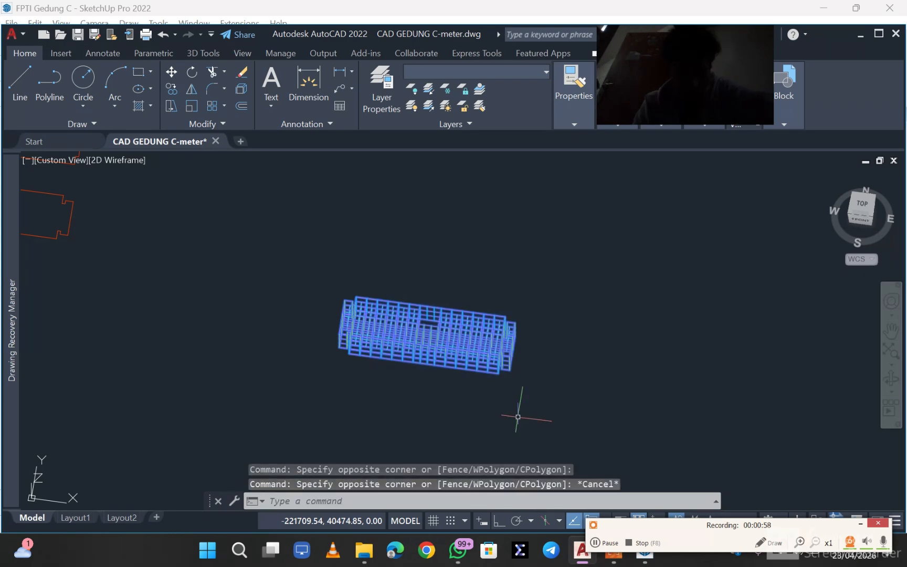
{"action": "right_click", "coordinate": [451, 351]}
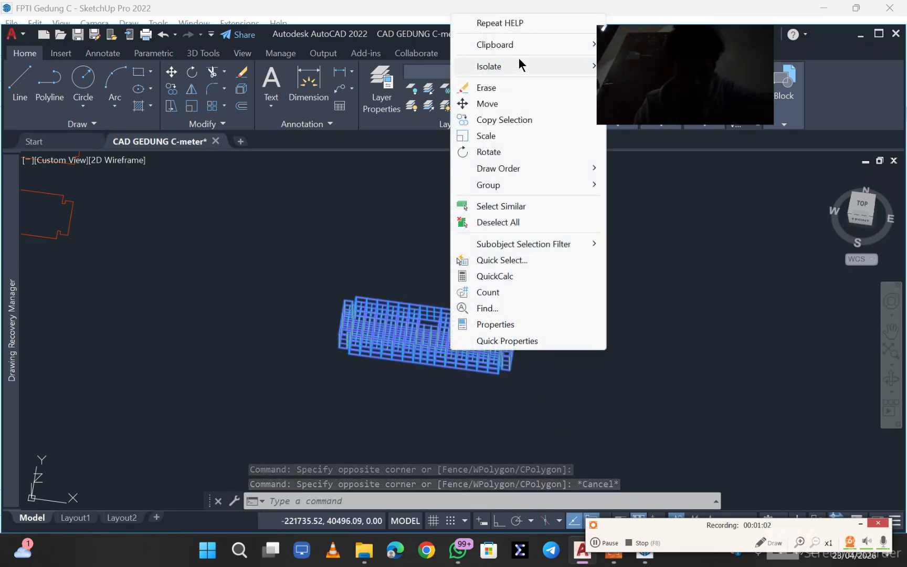
{"action": "mouse_move", "coordinate": [510, 47]}
{"action": "left_click", "coordinate": [662, 76]}
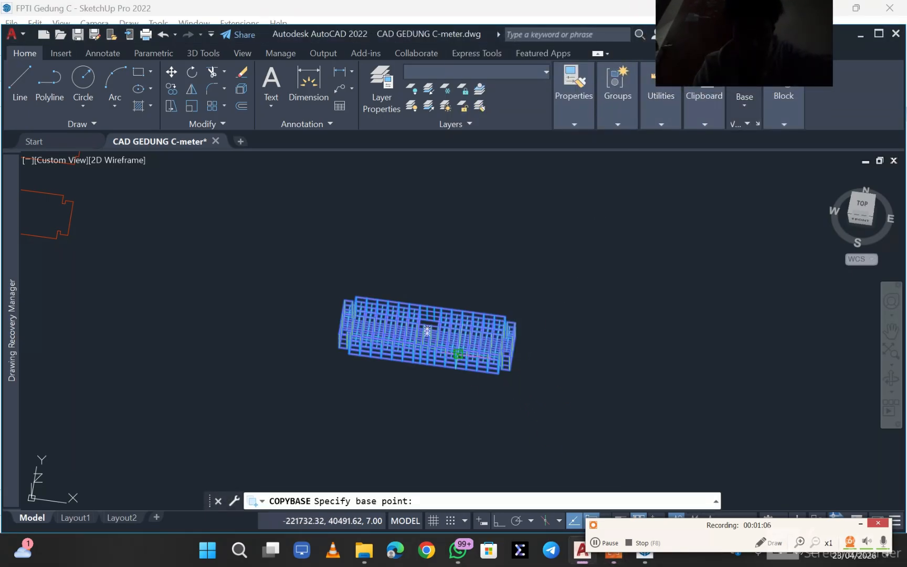
{"action": "left_click", "coordinate": [427, 333]}
{"action": "left_click", "coordinate": [301, 277]}
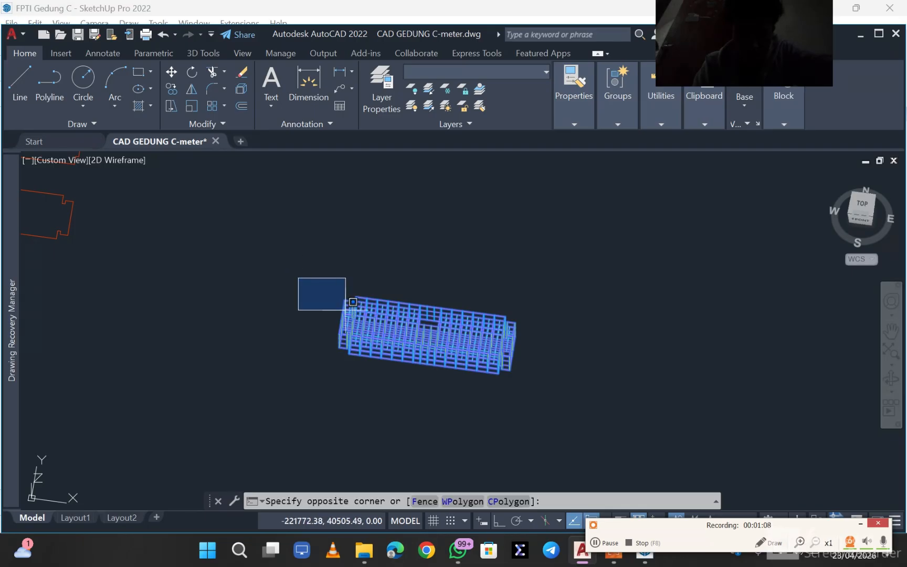
{"action": "left_click", "coordinate": [343, 309]}
{"action": "key", "text": "Escape"}
- Select the whole assembled frame again and copy it to the clipboard without a base point
{"action": "left_click", "coordinate": [519, 416]}
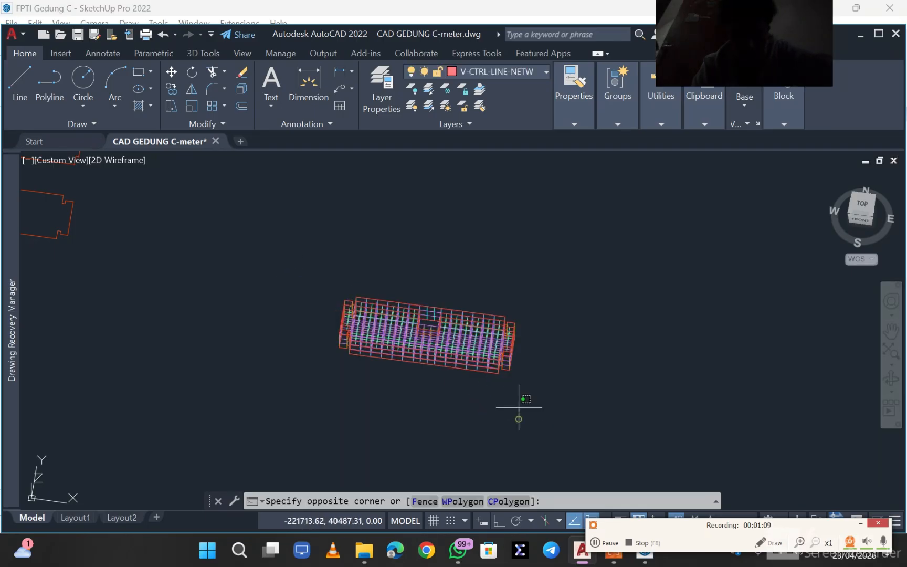
{"action": "left_click", "coordinate": [318, 274]}
{"action": "right_click", "coordinate": [435, 333]}
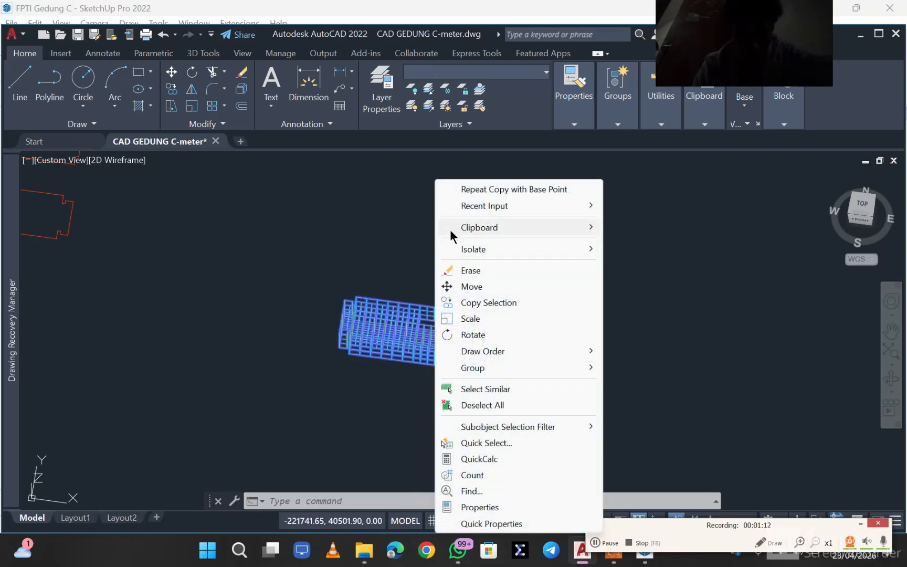
{"action": "mouse_move", "coordinate": [452, 212]}
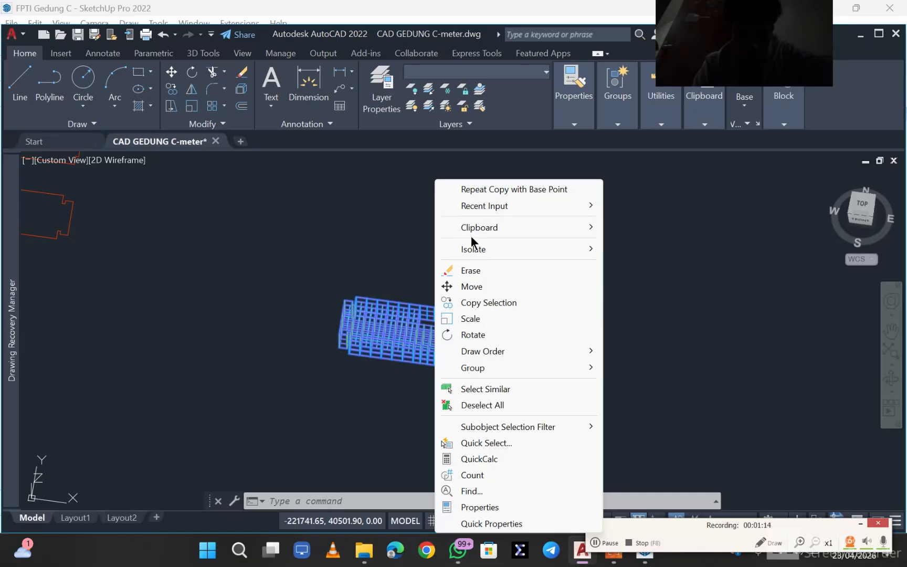
{"action": "mouse_move", "coordinate": [471, 231]}
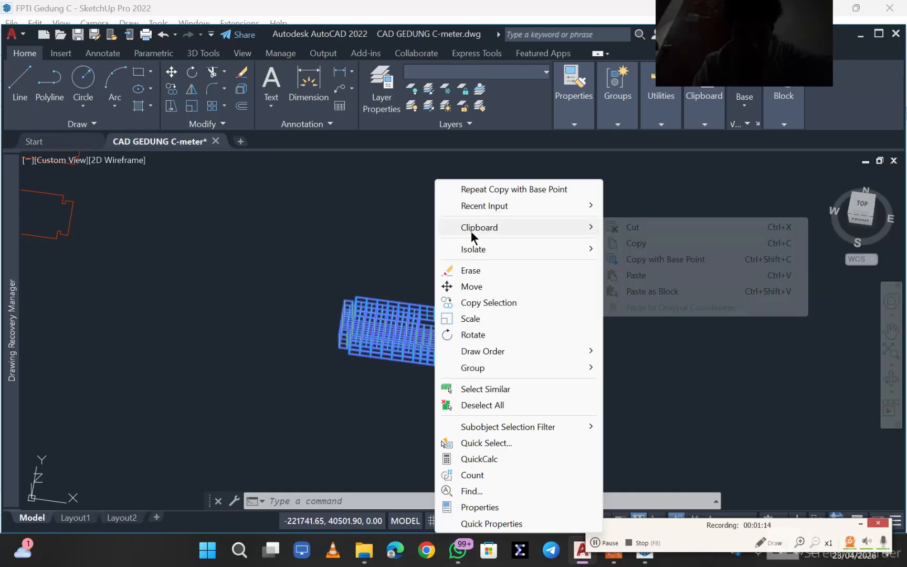
{"action": "left_click", "coordinate": [619, 247]}
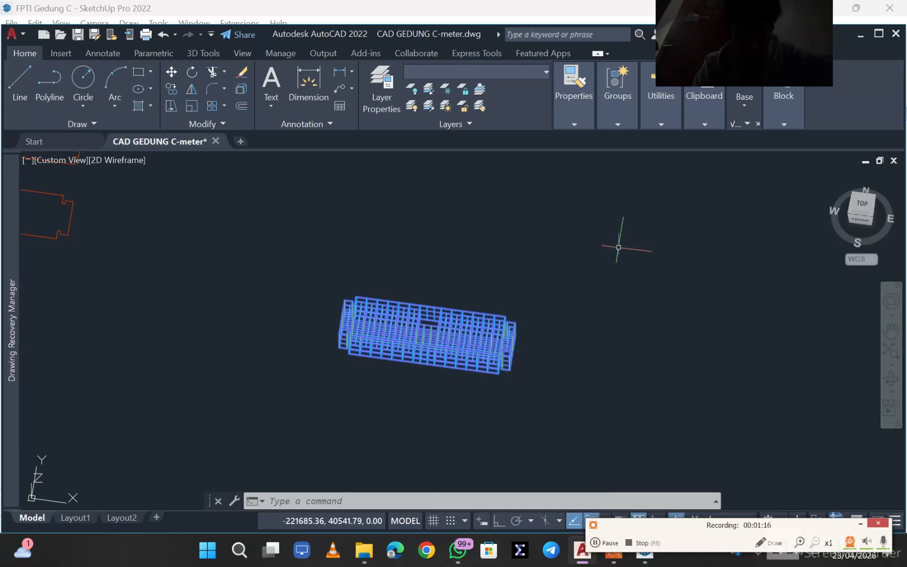
{"action": "left_click", "coordinate": [604, 542]}
{"action": "left_click", "coordinate": [605, 543]}
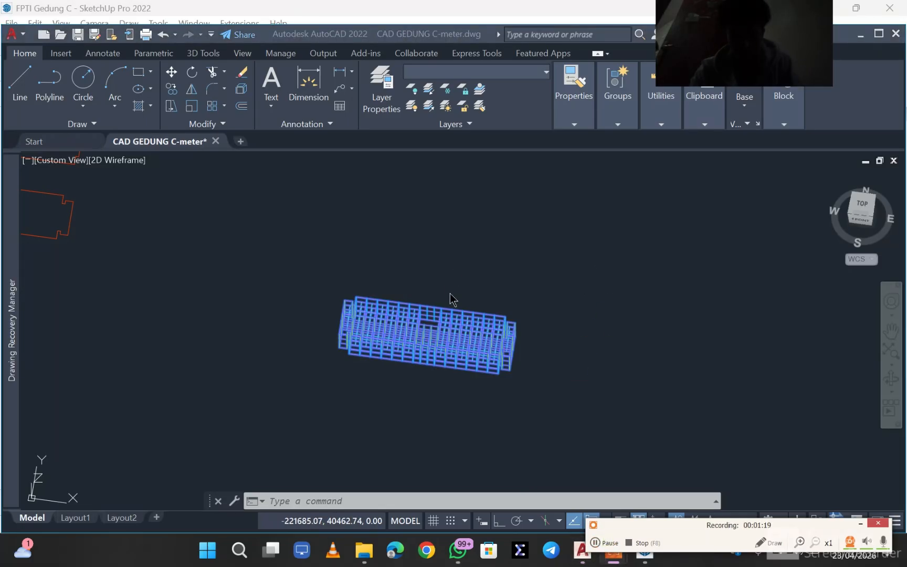
- Create a new drawing from the acad3D template
{"action": "left_click", "coordinate": [12, 35]}
{"action": "left_click", "coordinate": [18, 36]}
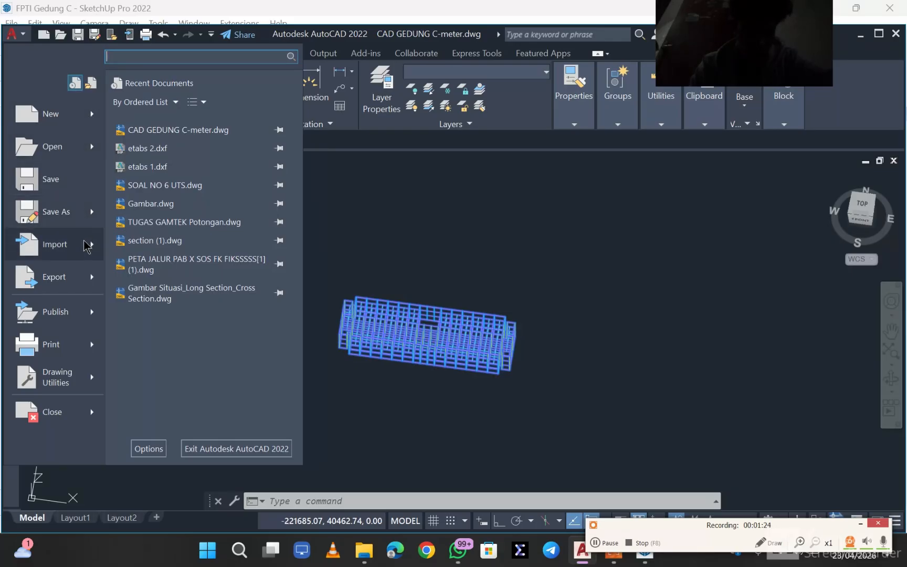
{"action": "mouse_move", "coordinate": [87, 245]}
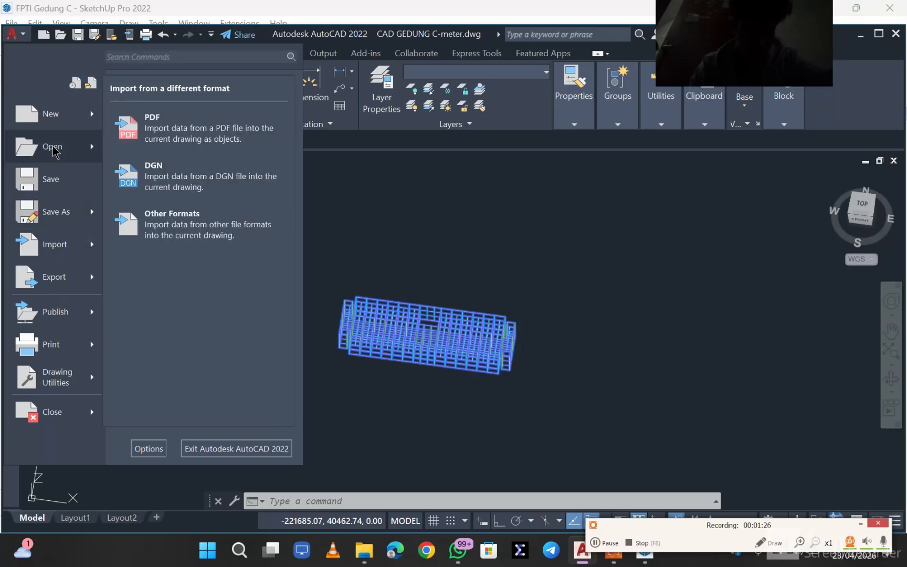
{"action": "mouse_move", "coordinate": [60, 114]}
{"action": "left_click", "coordinate": [118, 122]}
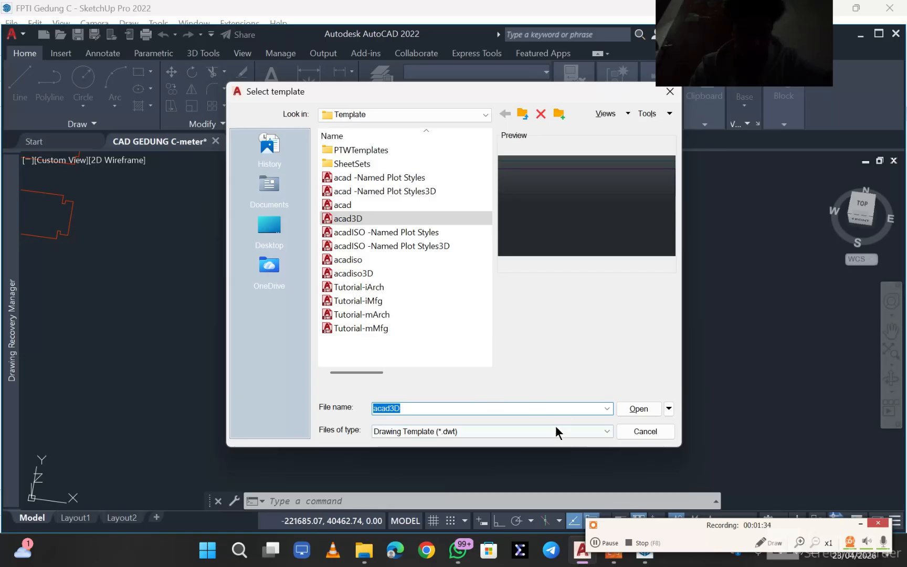
{"action": "left_click", "coordinate": [639, 409]}
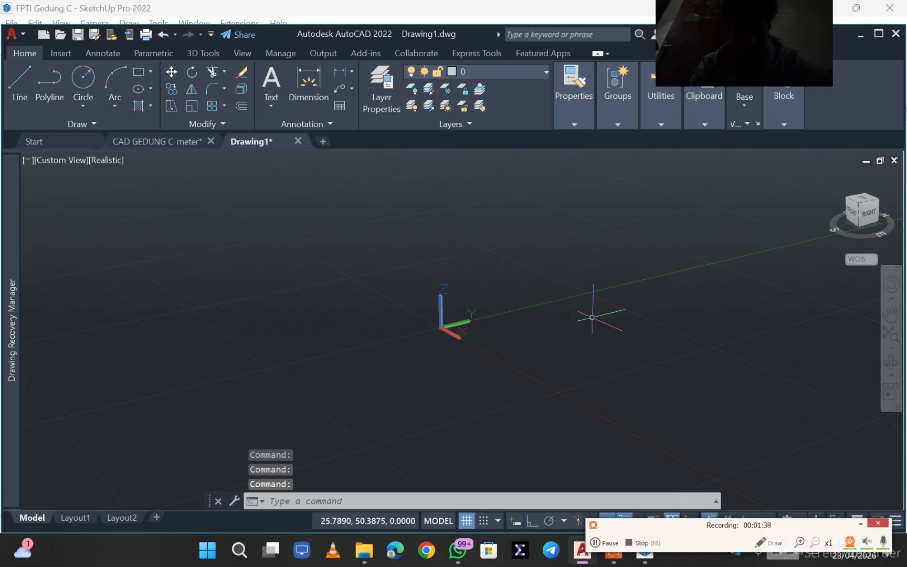
{"action": "middle_click_drag", "start_coordinate": [631, 334], "coordinate": [503, 322]}
{"action": "left_click", "coordinate": [473, 310]}
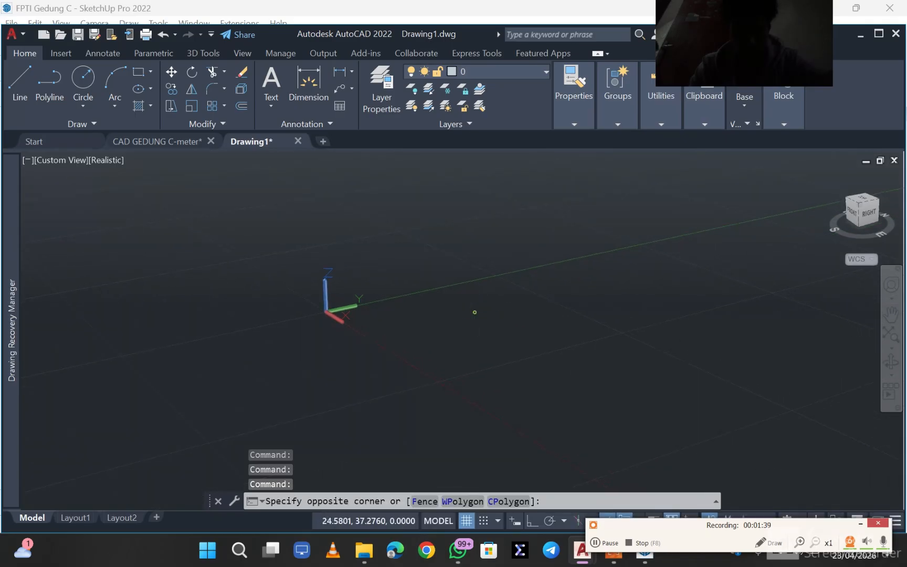
{"action": "left_click", "coordinate": [602, 318]}
{"action": "middle_click_drag", "start_coordinate": [415, 325], "coordinate": [449, 330]}
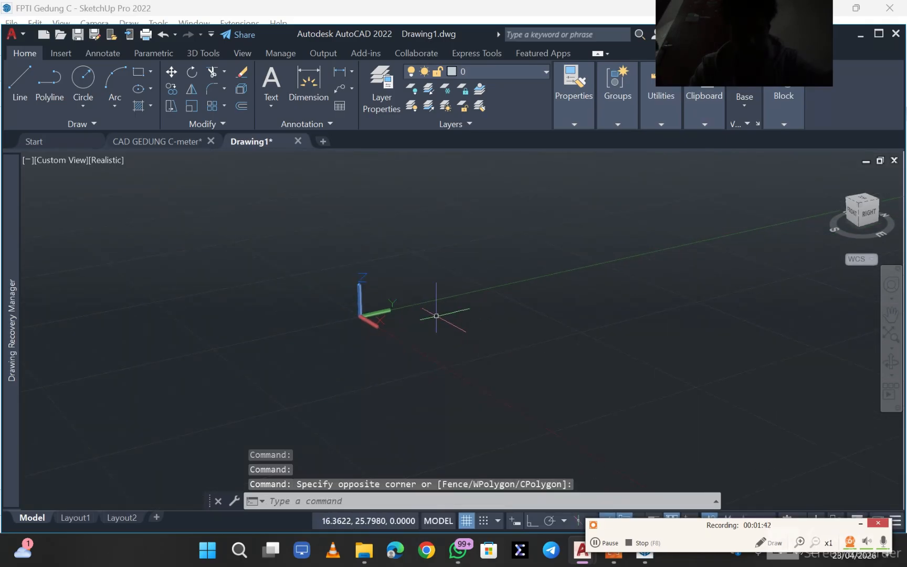
{"action": "left_click", "coordinate": [491, 308]}
{"action": "mouse_move", "coordinate": [491, 308]}
{"action": "left_mouse_down"}
{"action": "mouse_move", "coordinate": [510, 310]}
{"action": "mouse_move", "coordinate": [486, 299]}
{"action": "left_mouse_up"}
{"action": "mouse_move", "coordinate": [486, 300]}
{"action": "middle_mouse_down", "text": "shift"}
{"action": "mouse_move", "coordinate": [577, 260]}
{"action": "mouse_move", "coordinate": [620, 327]}
{"action": "mouse_move", "coordinate": [618, 285]}
{"action": "mouse_move", "coordinate": [486, 290]}
{"action": "middle_mouse_up", "text": "shift"}
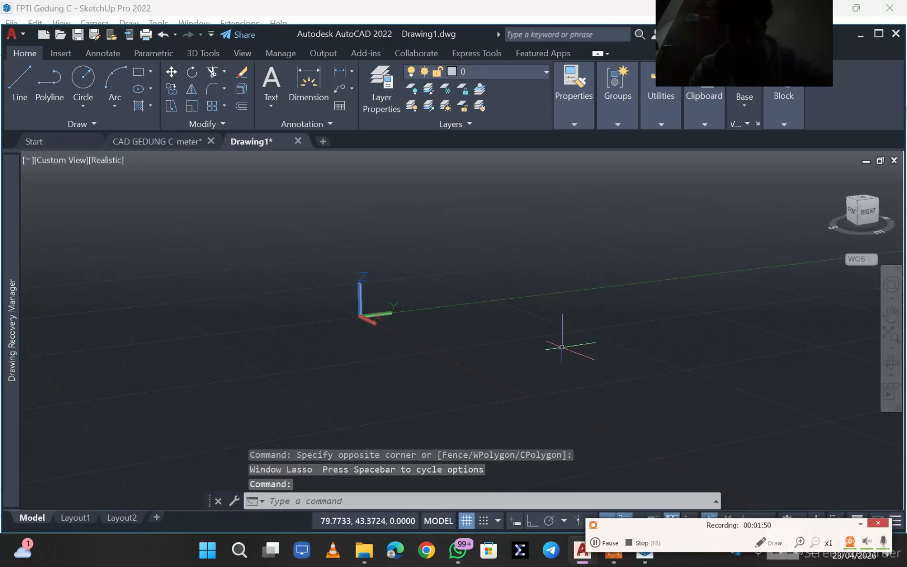
{"action": "key", "text": "Escape"}
{"action": "left_click", "coordinate": [603, 355]}
{"action": "left_click", "coordinate": [466, 320]}
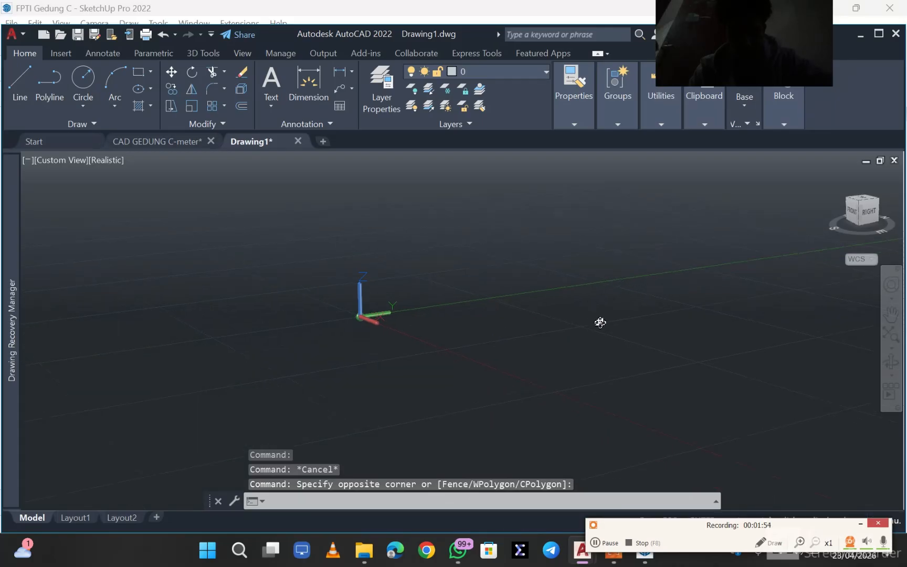
{"action": "middle_click_drag", "start_coordinate": [600, 322], "coordinate": [391, 394], "text": "shift"}
{"action": "left_click", "coordinate": [365, 311]}
{"action": "left_click", "coordinate": [358, 315]}
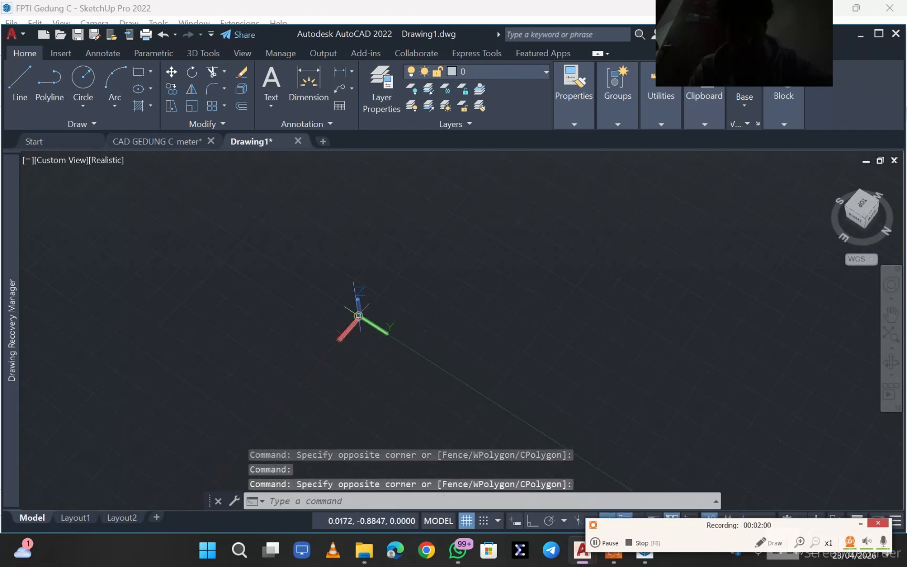
{"action": "left_click", "coordinate": [470, 344]}
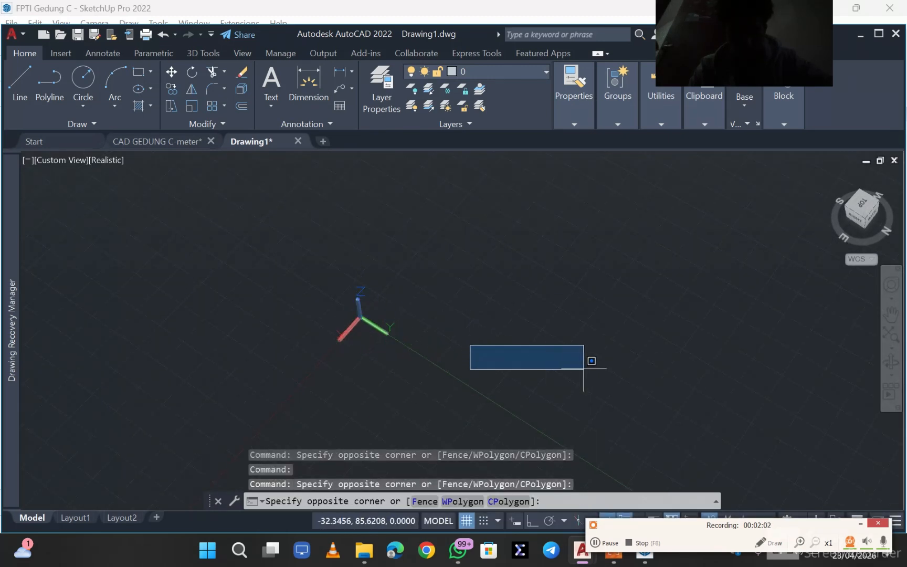
{"action": "scroll", "coordinate": [584, 367], "scroll_direction": "up", "scroll_amount": 2}
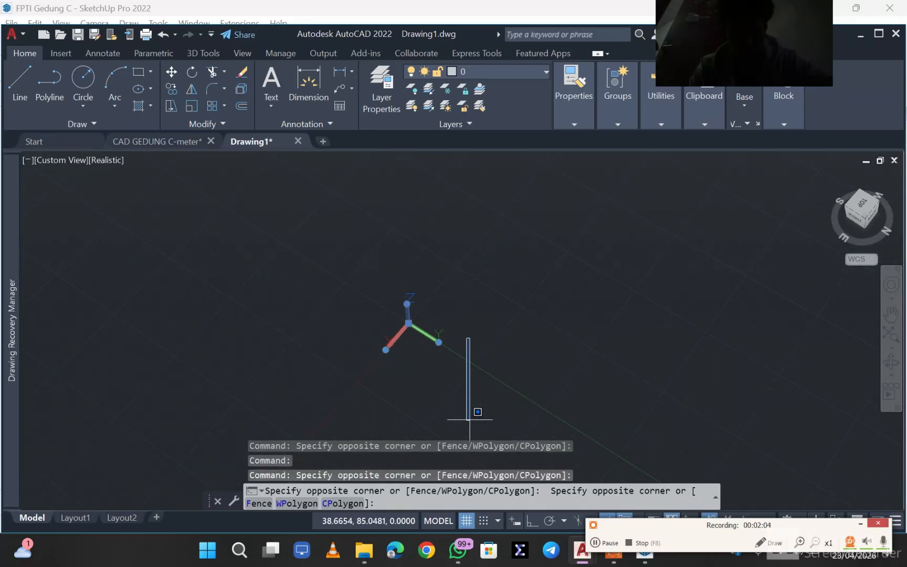
{"action": "key", "text": "Escape"}
{"action": "middle_click_drag", "start_coordinate": [470, 401], "coordinate": [470, 257]}
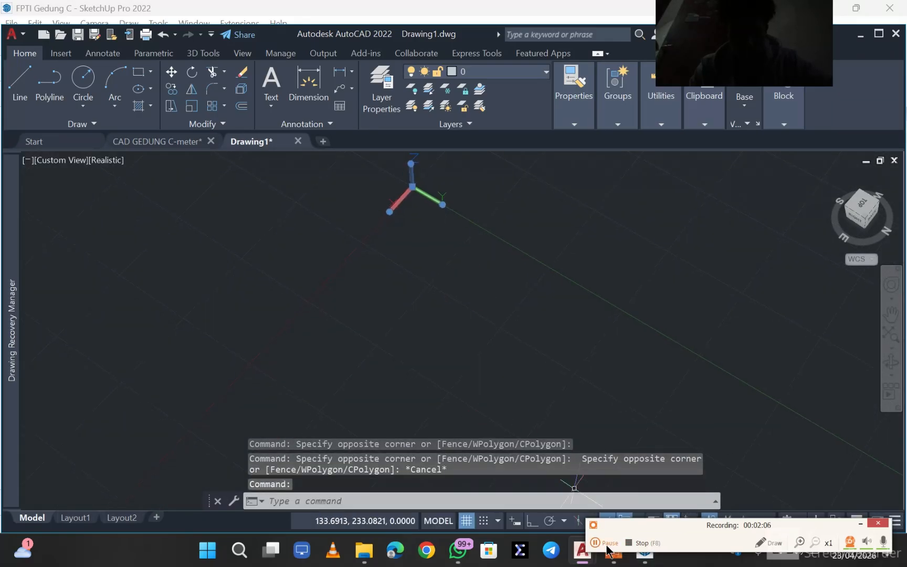
{"action": "left_click", "coordinate": [609, 542]}
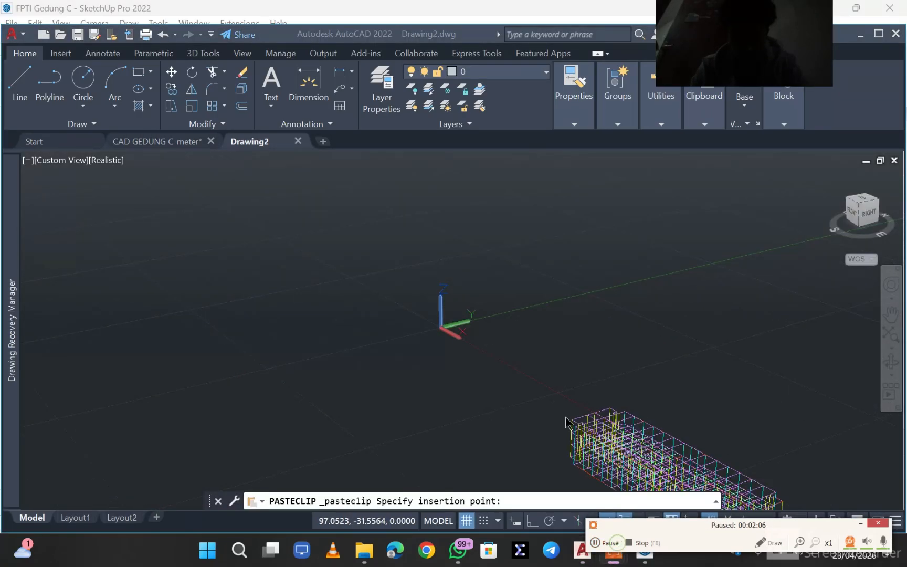
- Paste the copied frame into the new drawing beside the origin, along the X axis, and inspect it from the front
{"action": "left_click", "coordinate": [651, 467]}
{"action": "scroll", "coordinate": [496, 340], "scroll_direction": "up", "scroll_amount": 2}
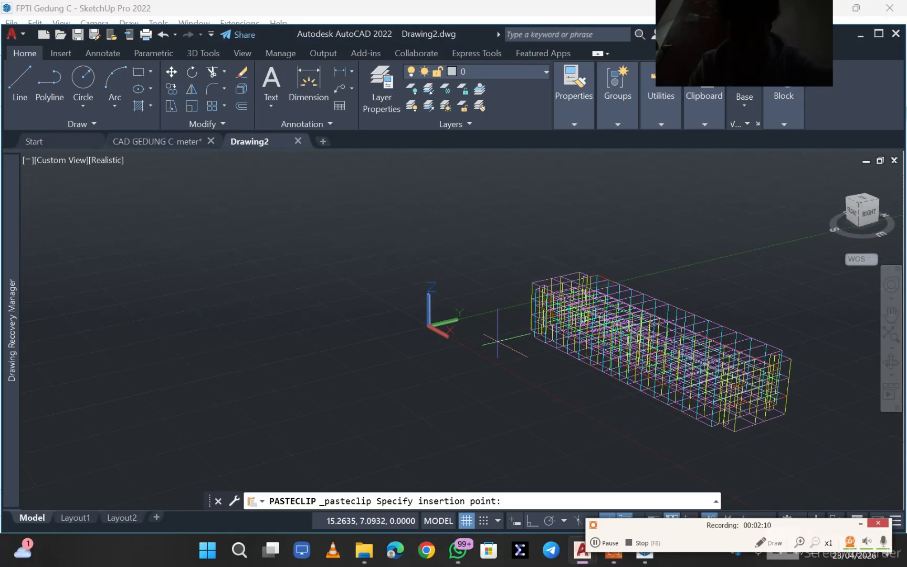
{"action": "left_click", "coordinate": [517, 352]}
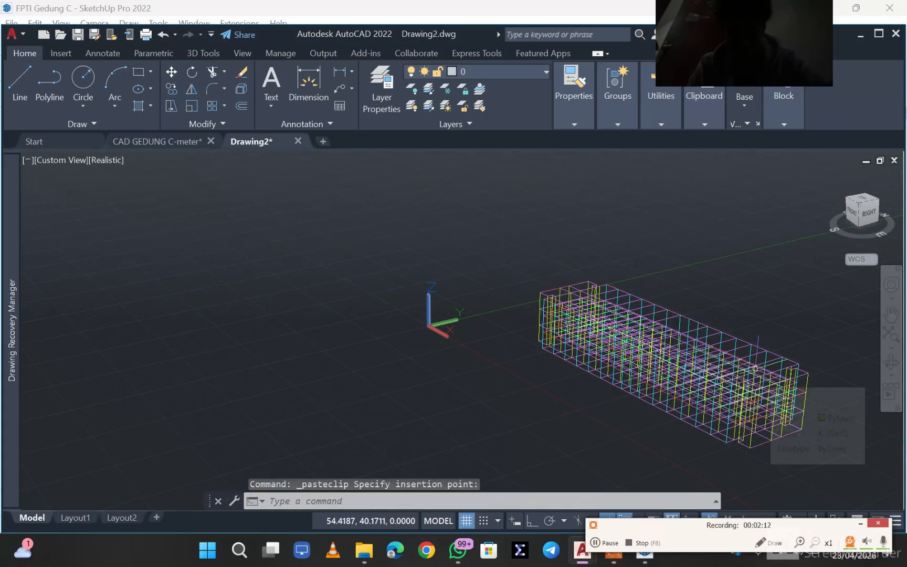
{"action": "middle_click_drag", "start_coordinate": [520, 352], "coordinate": [845, 355], "text": "shift"}
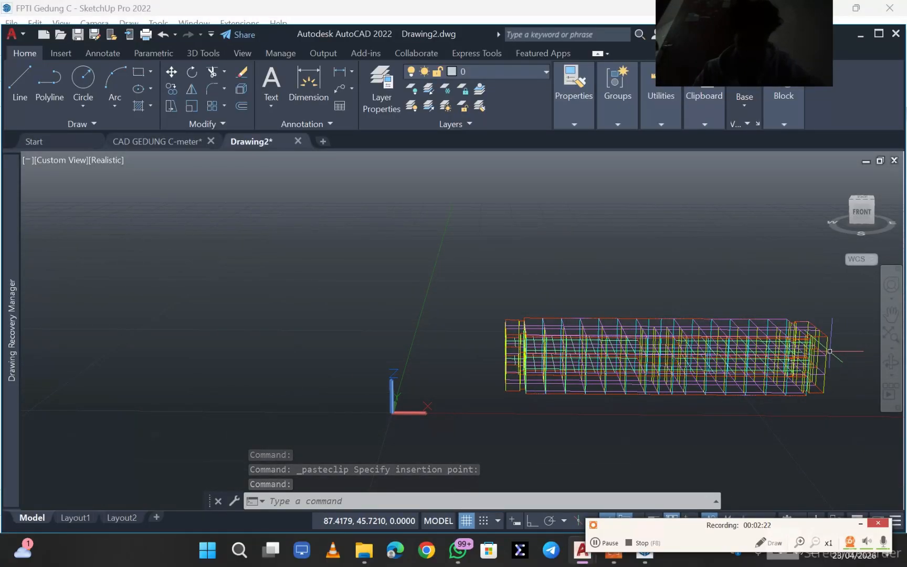
{"action": "left_click", "coordinate": [612, 546]}
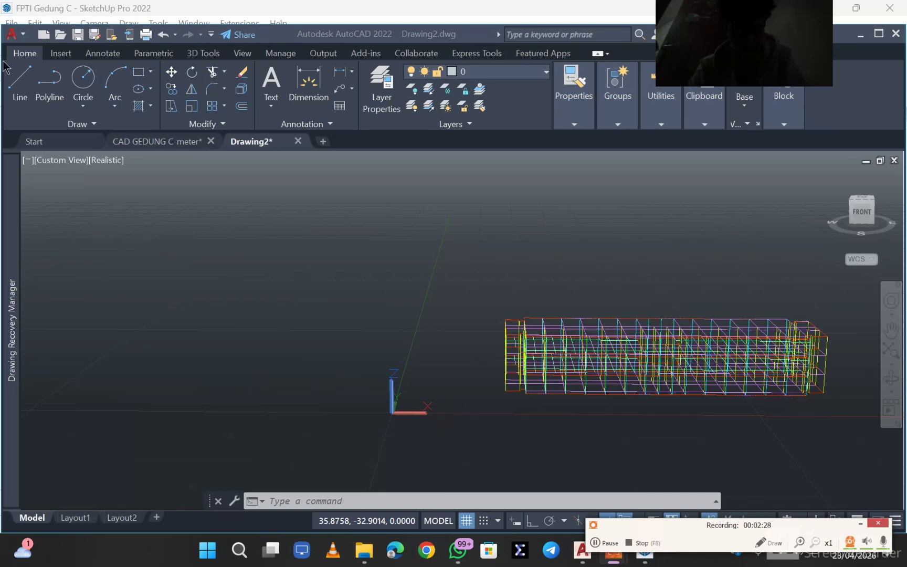
- Save the new drawing as "gedung fpti c" in the Documents folder
{"action": "left_click", "coordinate": [12, 34]}
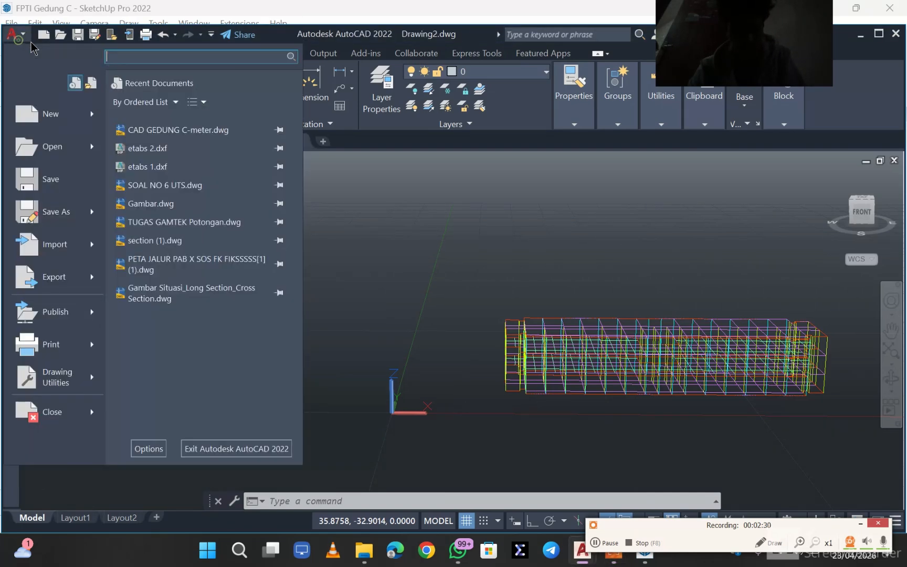
{"action": "left_click", "coordinate": [55, 212]}
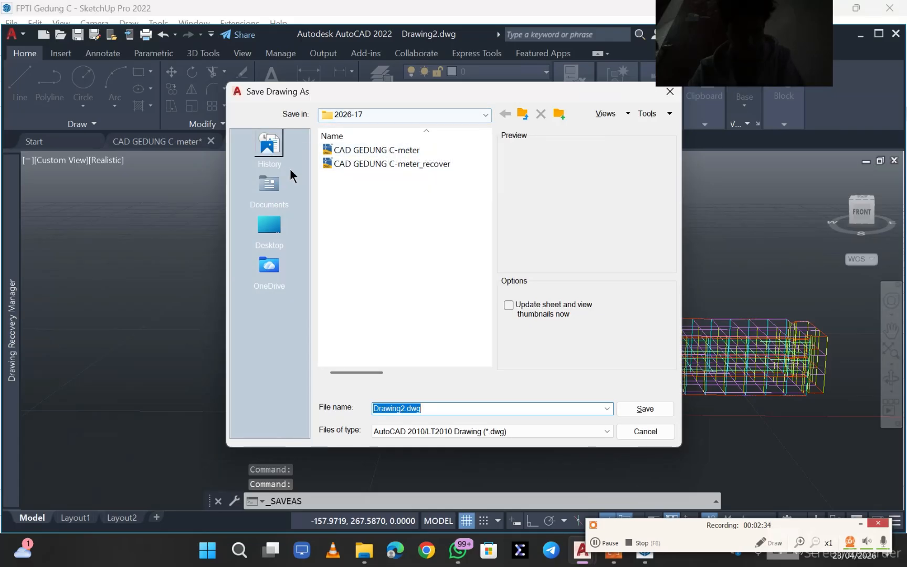
{"action": "left_click", "coordinate": [265, 192]}
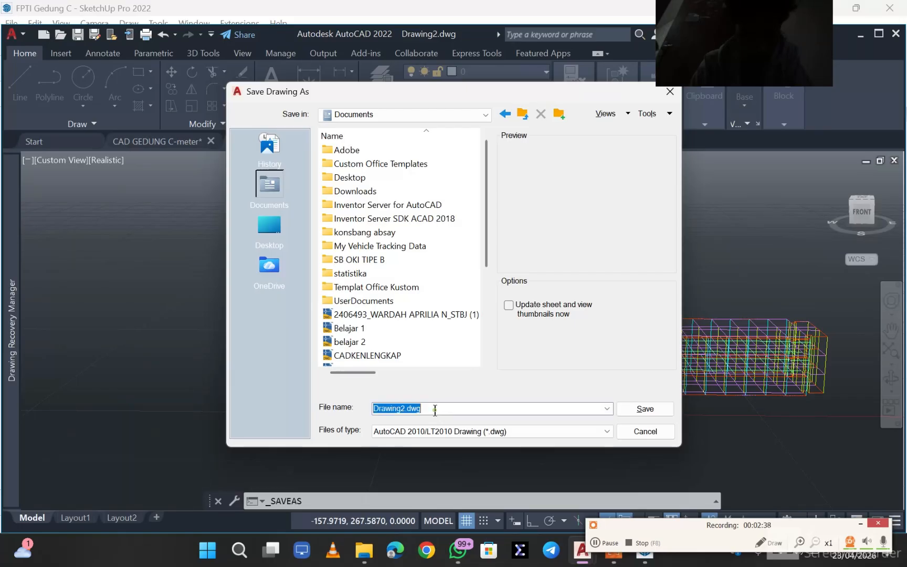
{"action": "key", "text": "BackSpace"}
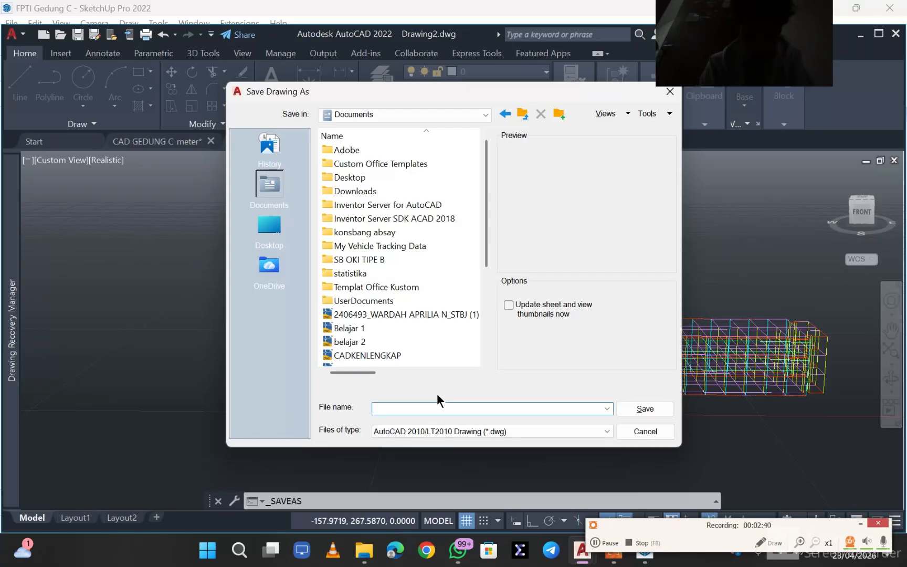
{"action": "type", "text": "gedung p"}
{"action": "key", "text": "BackSpace"}
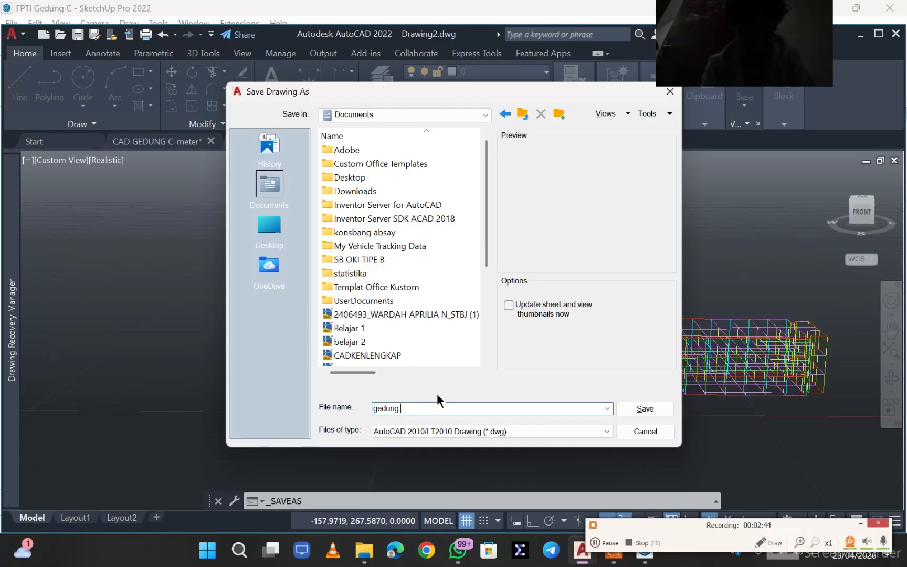
{"action": "type", "text": "fpti c"}
{"action": "left_click", "coordinate": [649, 409]}
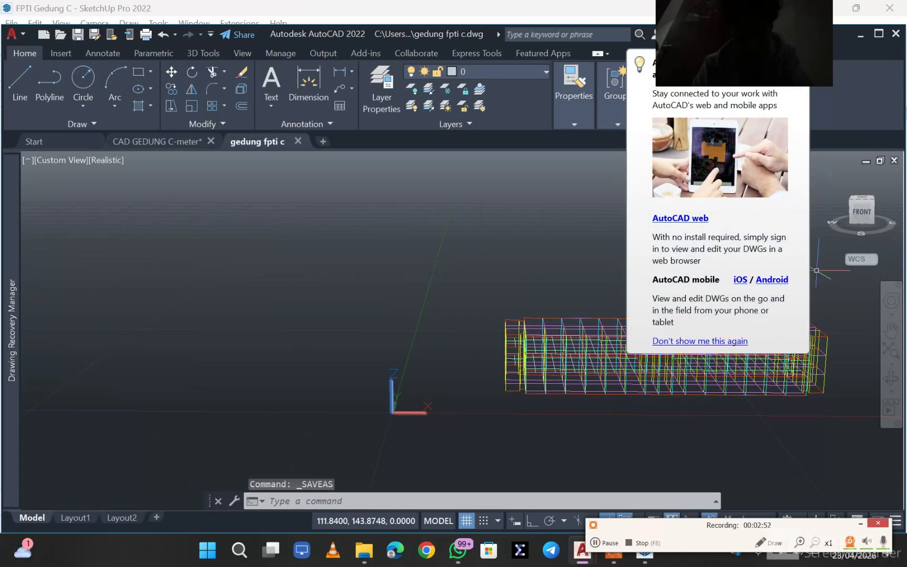
{"action": "left_click", "coordinate": [597, 543]}
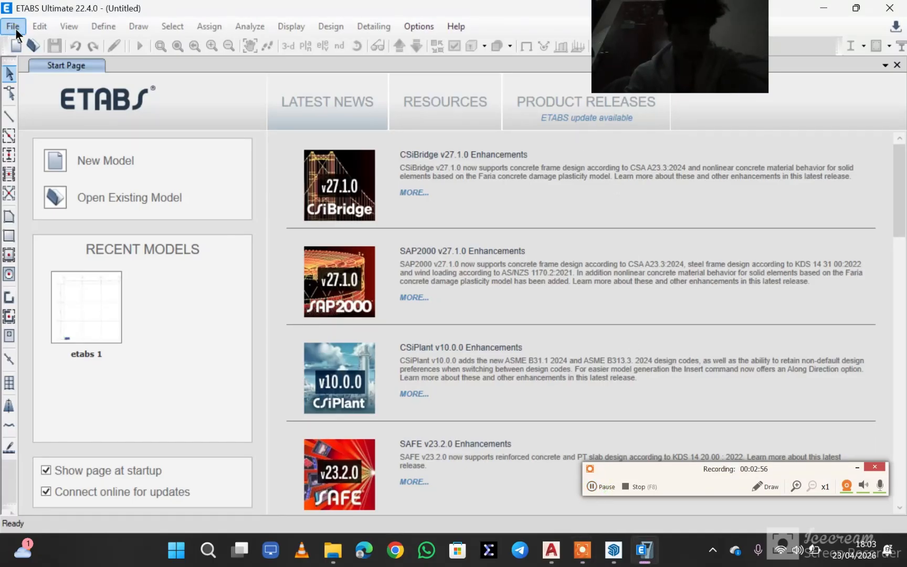
- Close the ETABS start page and load the etabs 1 DXF file for import as a 3D model
{"action": "left_click", "coordinate": [897, 65]}
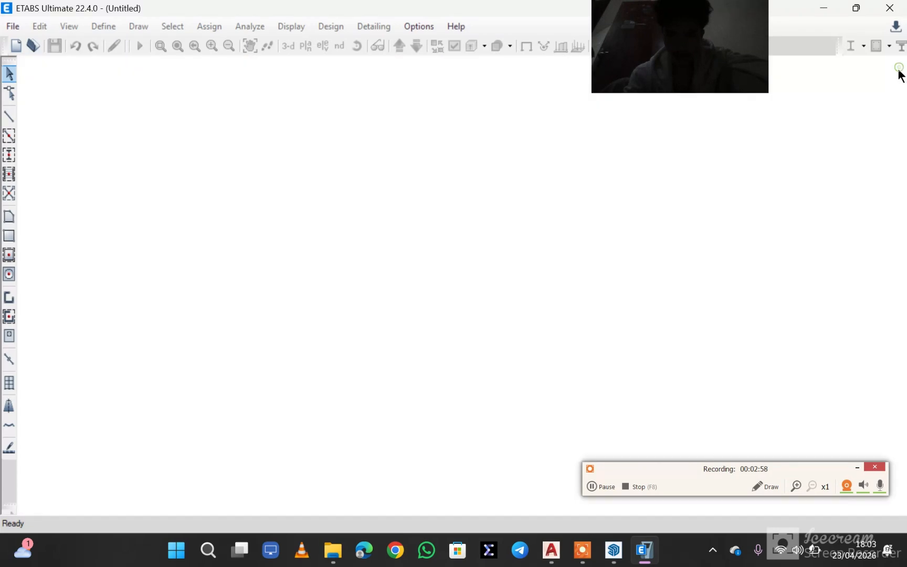
{"action": "left_click", "coordinate": [15, 26]}
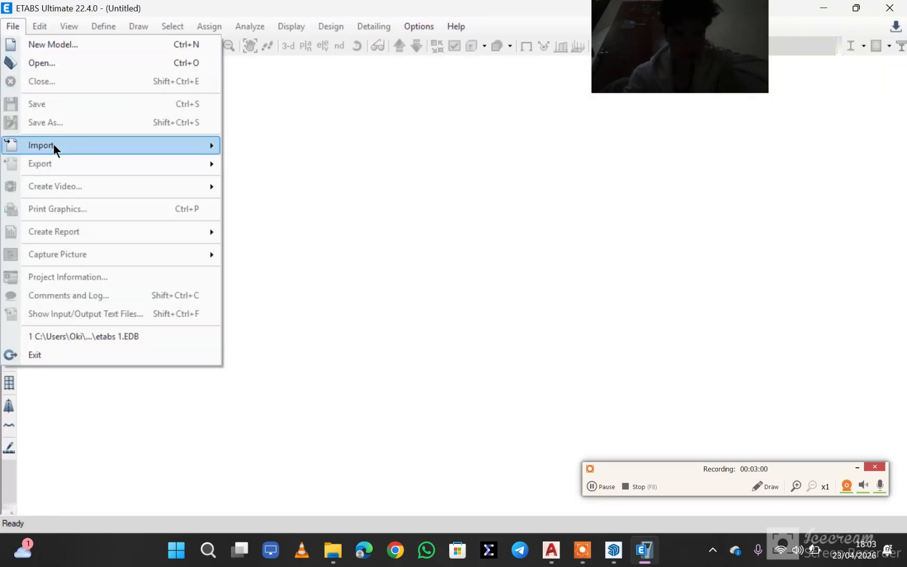
{"action": "mouse_move", "coordinate": [53, 144]}
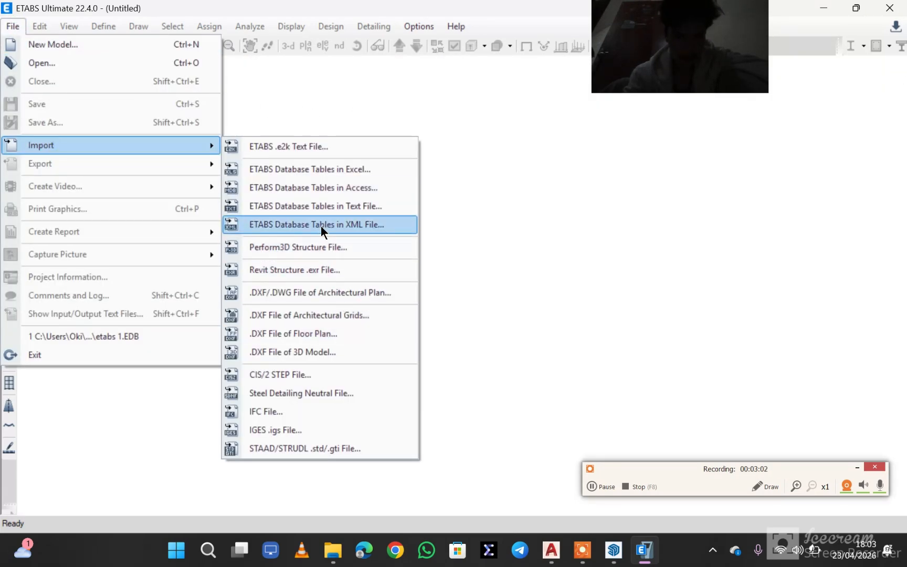
{"action": "left_click", "coordinate": [357, 346]}
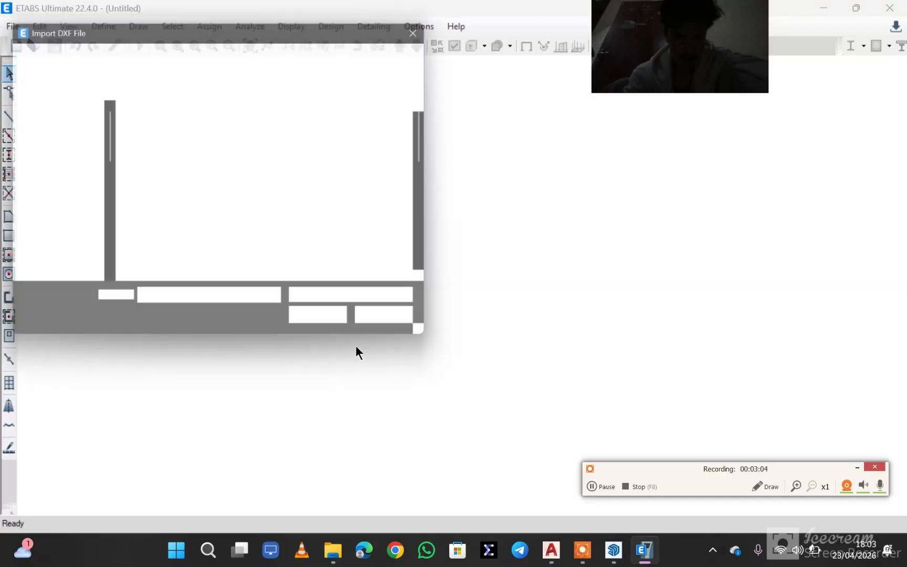
{"action": "scroll", "coordinate": [208, 229], "scroll_direction": "down", "scroll_amount": 5}
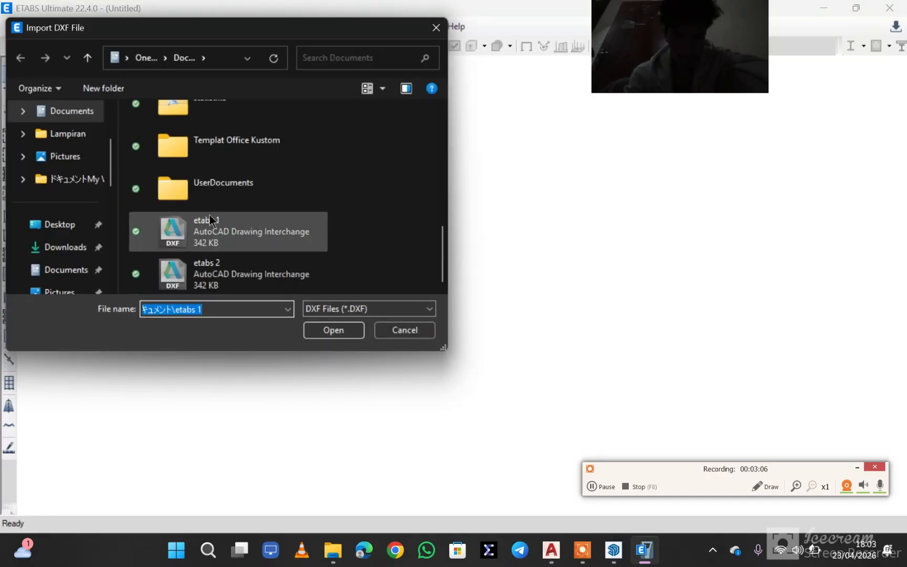
{"action": "double_click", "coordinate": [220, 237]}
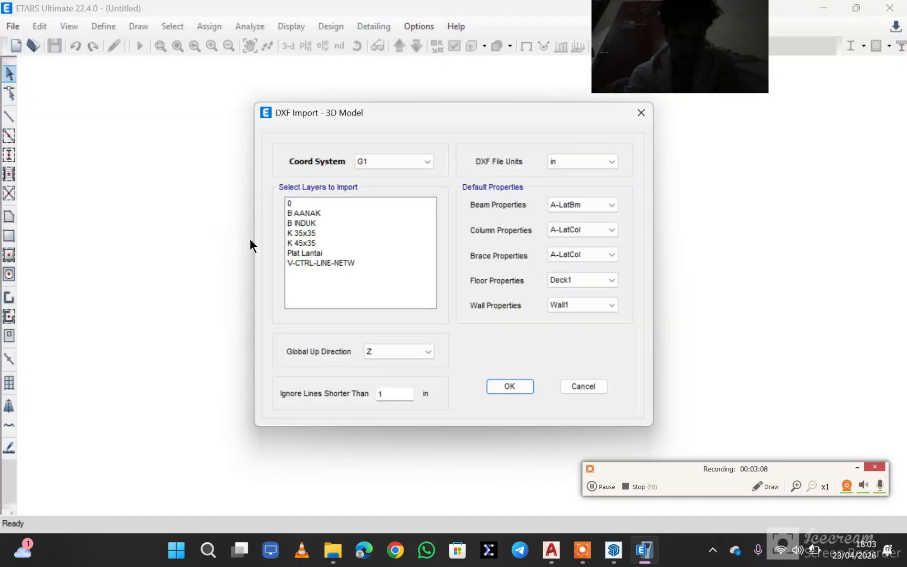
- Keep Z as the global up direction and import the B INDUK, K 35x35, K 45x35 and Plat Lantai layers
{"action": "left_click", "coordinate": [402, 354]}
{"action": "left_click", "coordinate": [405, 379]}
{"action": "left_click", "coordinate": [322, 254]}
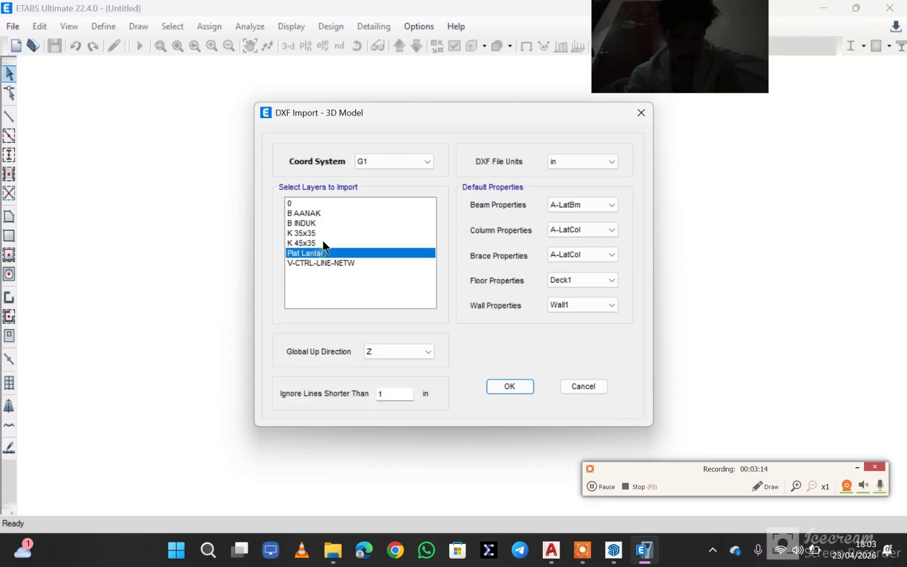
{"action": "left_click", "coordinate": [327, 224]}
{"action": "left_click", "coordinate": [304, 212]}
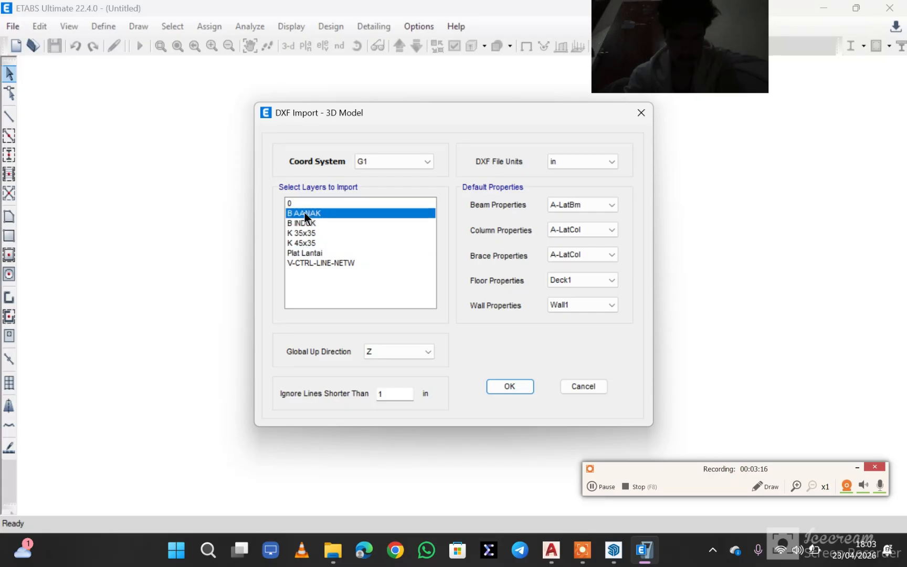
{"action": "left_click_drag", "start_coordinate": [349, 215], "coordinate": [359, 225]}
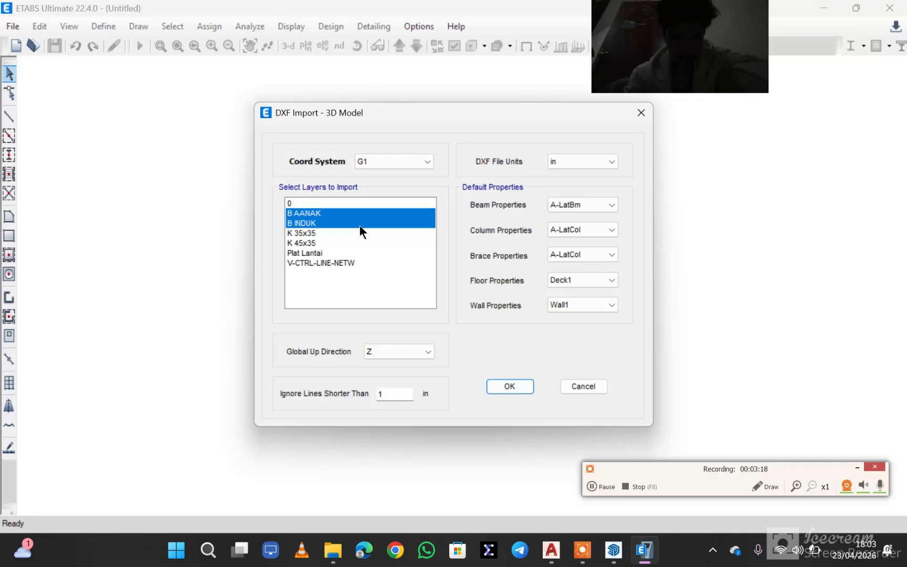
{"action": "left_click", "coordinate": [286, 220]}
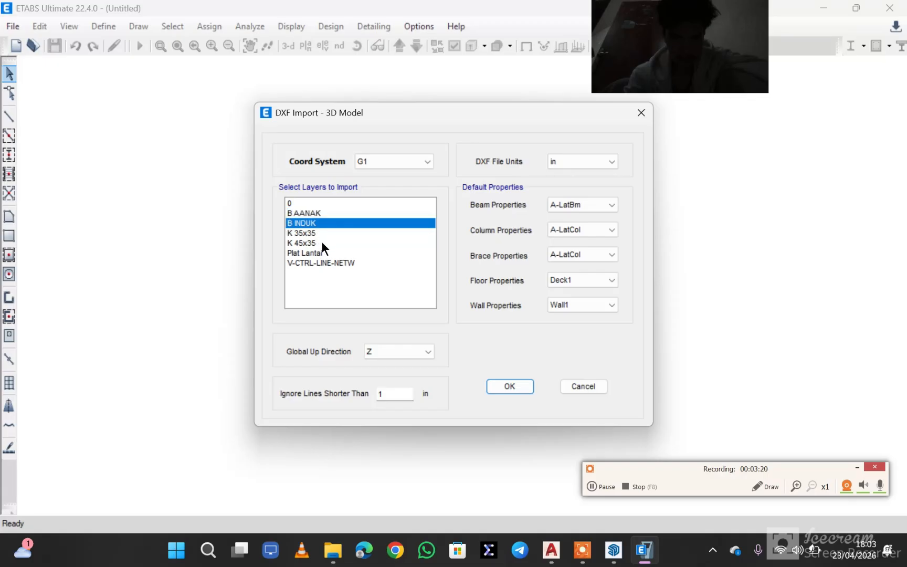
{"action": "left_click_drag", "start_coordinate": [359, 225], "coordinate": [373, 252]}
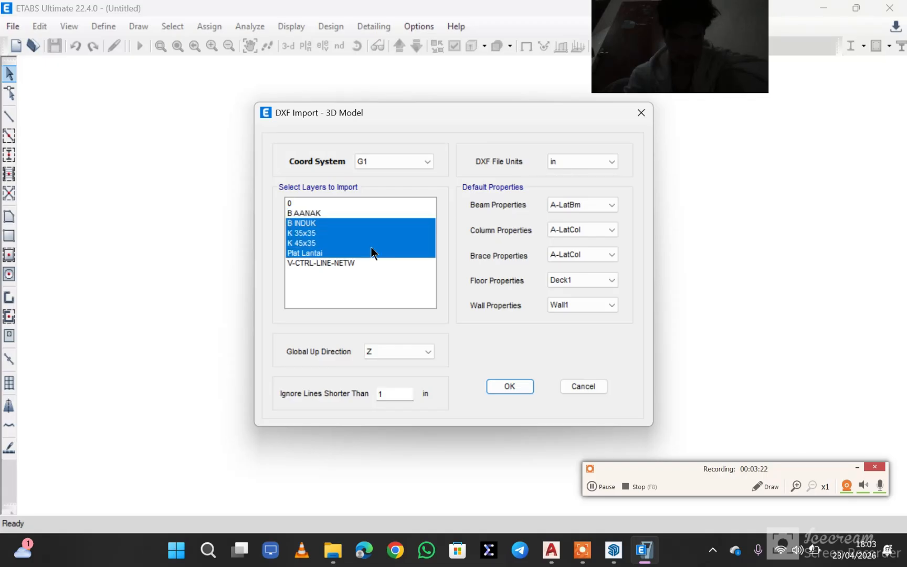
{"action": "left_click", "coordinate": [509, 386]}
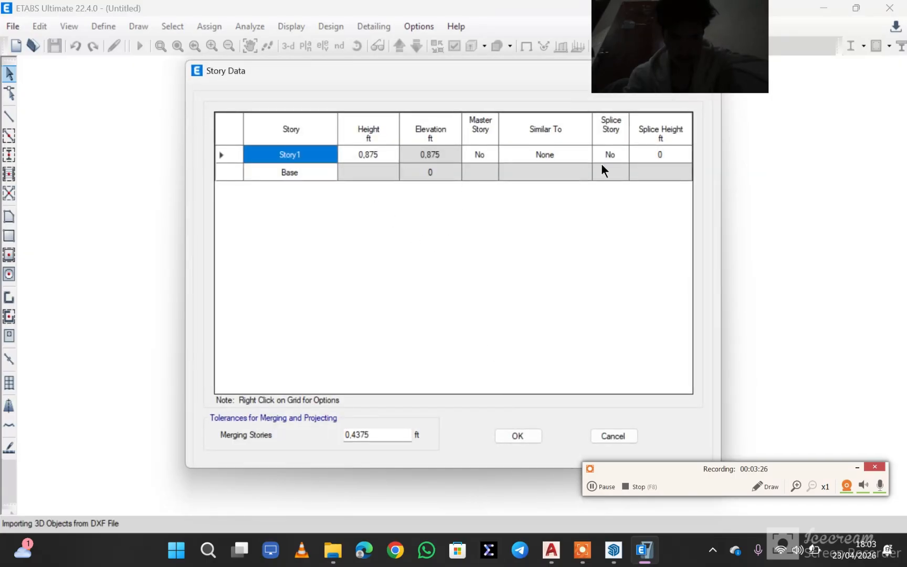
- Accept the proposed story data and save the imported model as "gedung c" in the Documents folder
{"action": "left_click", "coordinate": [513, 433]}
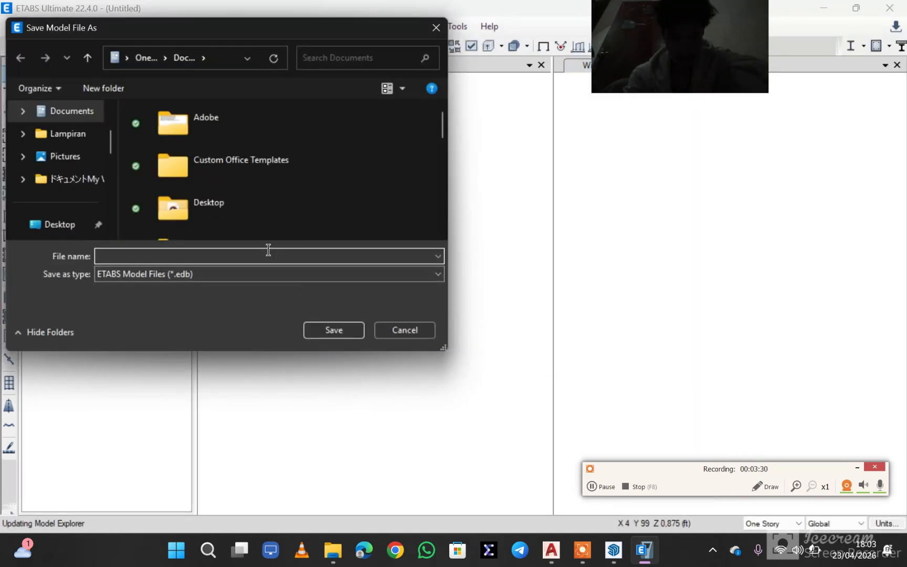
{"action": "type", "text": "gedu"}
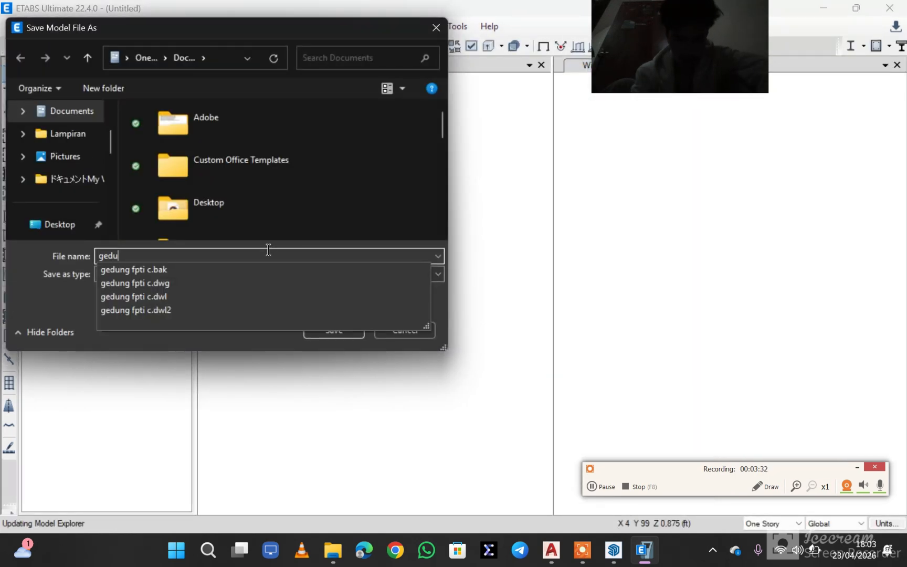
{"action": "type", "text": "ng c"}
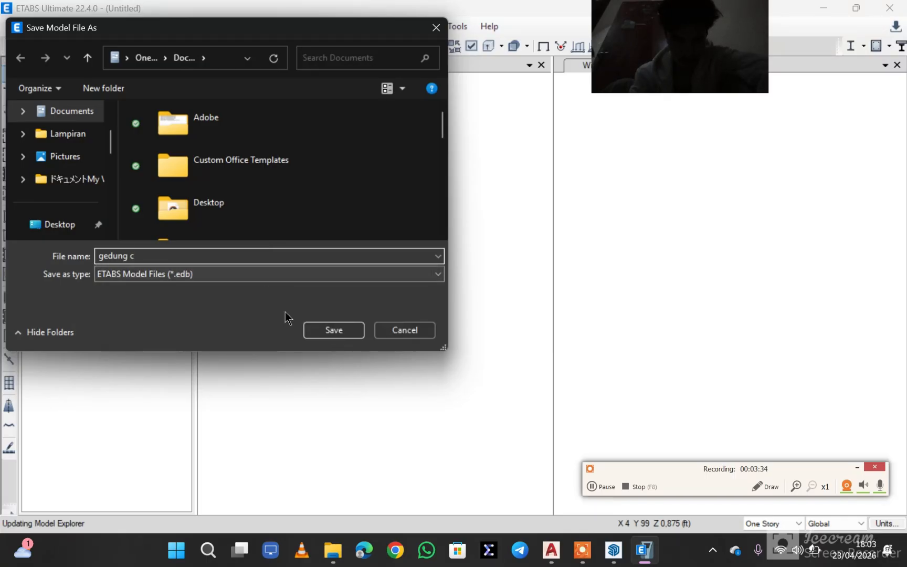
{"action": "left_click", "coordinate": [338, 335]}
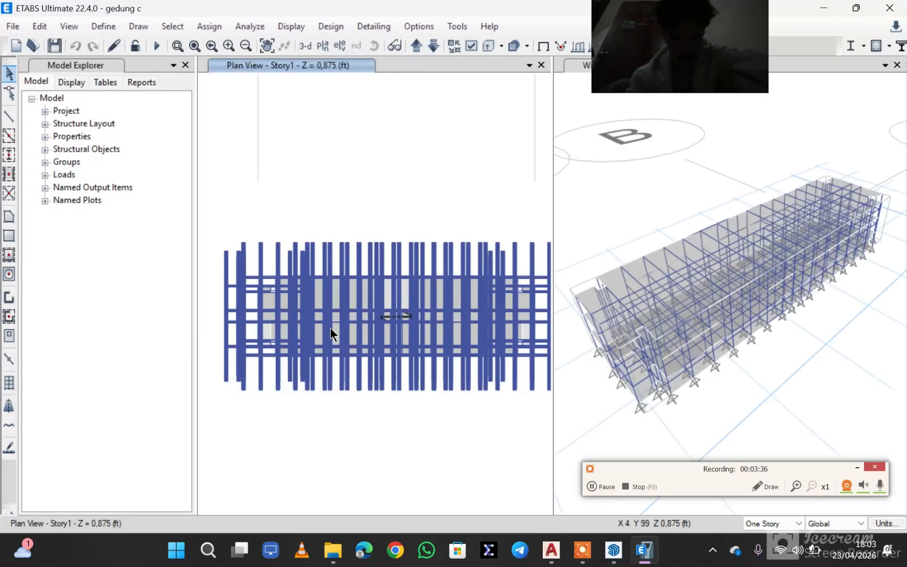
- Inspect the imported frame in the Story1 plan and from a lower angle in the 3D view
{"action": "scroll", "coordinate": [475, 300], "scroll_direction": "down", "scroll_amount": 4}
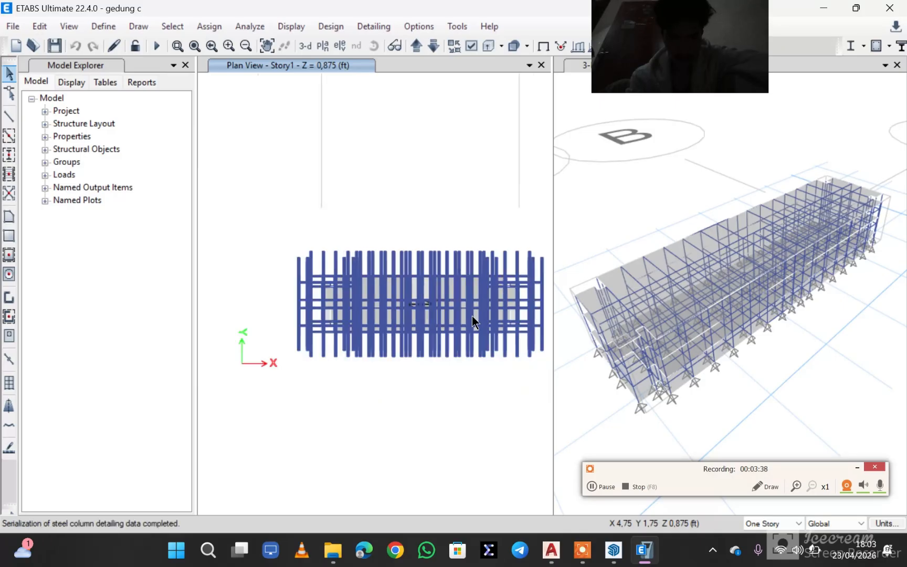
{"action": "scroll", "coordinate": [486, 328], "scroll_direction": "up", "scroll_amount": 7}
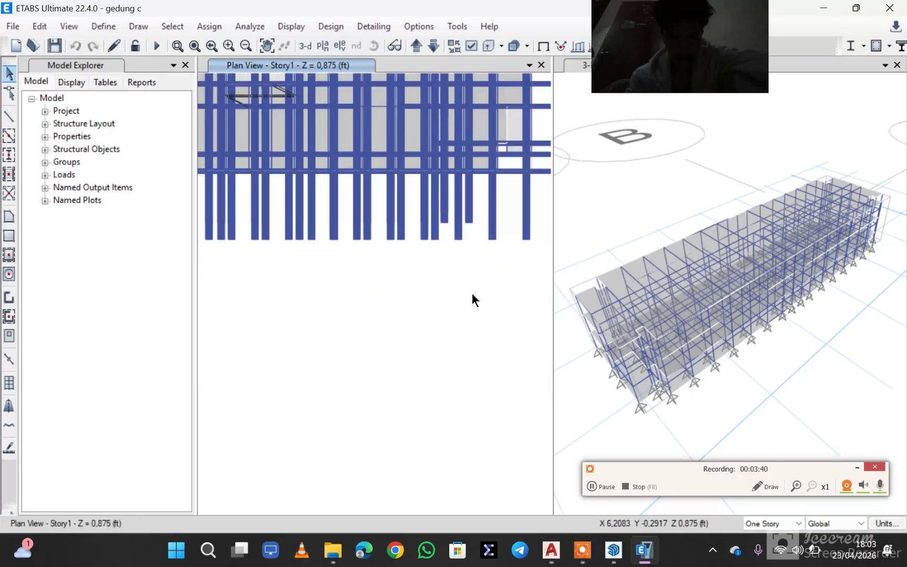
{"action": "scroll", "coordinate": [471, 293], "scroll_direction": "up", "scroll_amount": 2}
{"action": "scroll", "coordinate": [715, 336], "scroll_direction": "down", "scroll_amount": 2}
{"action": "scroll", "coordinate": [714, 331], "scroll_direction": "up", "scroll_amount": 5}
{"action": "scroll", "coordinate": [715, 330], "scroll_direction": "down", "scroll_amount": 5}
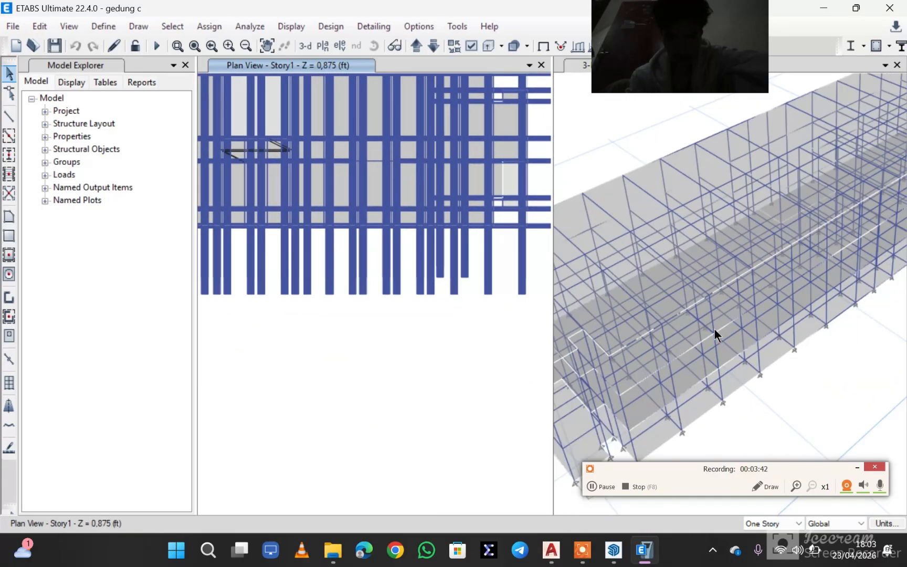
{"action": "scroll", "coordinate": [746, 335], "scroll_direction": "up", "scroll_amount": 2}
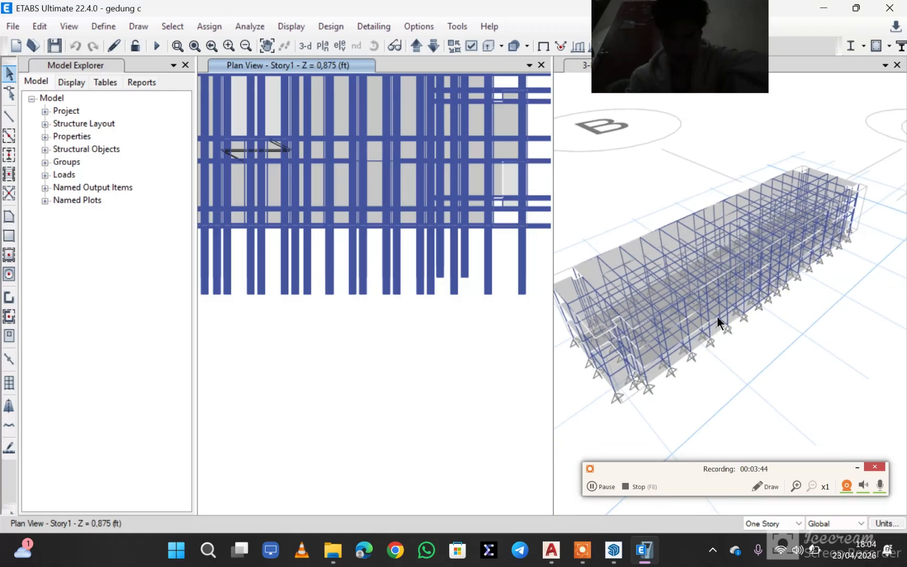
{"action": "middle_click_drag", "start_coordinate": [721, 318], "coordinate": [578, 260], "text": "shift"}
{"action": "scroll", "coordinate": [430, 254], "scroll_direction": "down", "scroll_amount": 2}
{"action": "scroll", "coordinate": [431, 251], "scroll_direction": "down", "scroll_amount": 1}
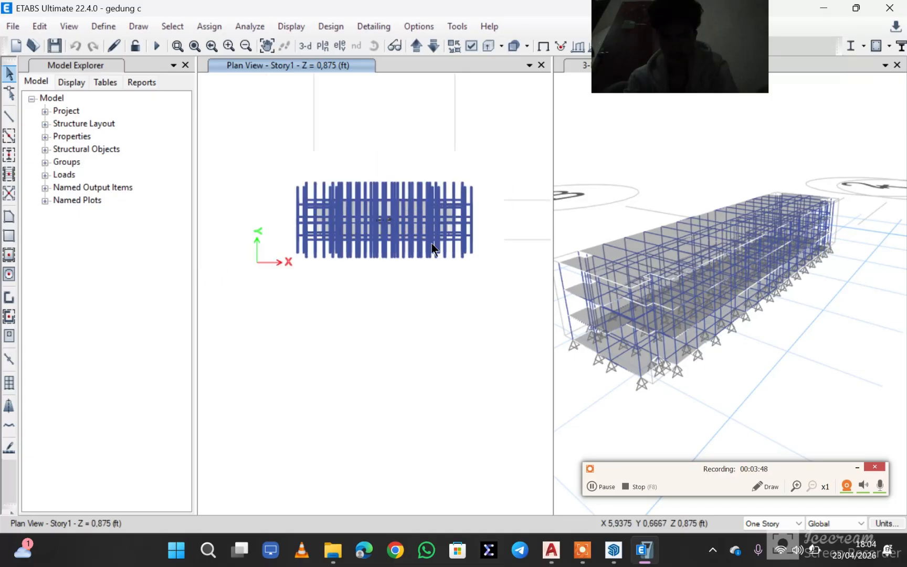